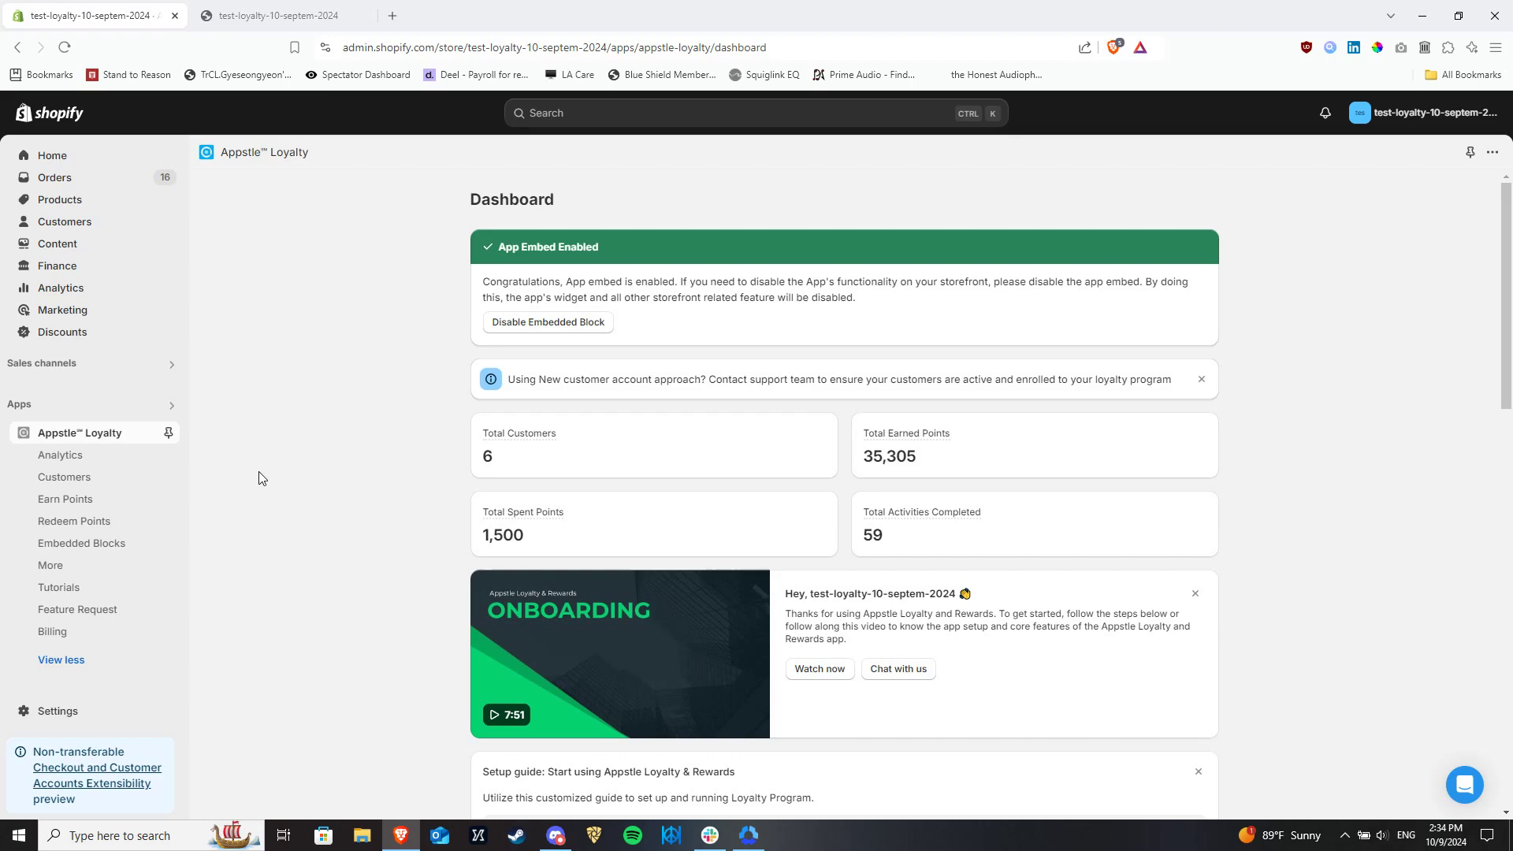
- Open the Purchase rule creation form from the core earn rule events, and return to the Earn Points list
left_click(100, 504)
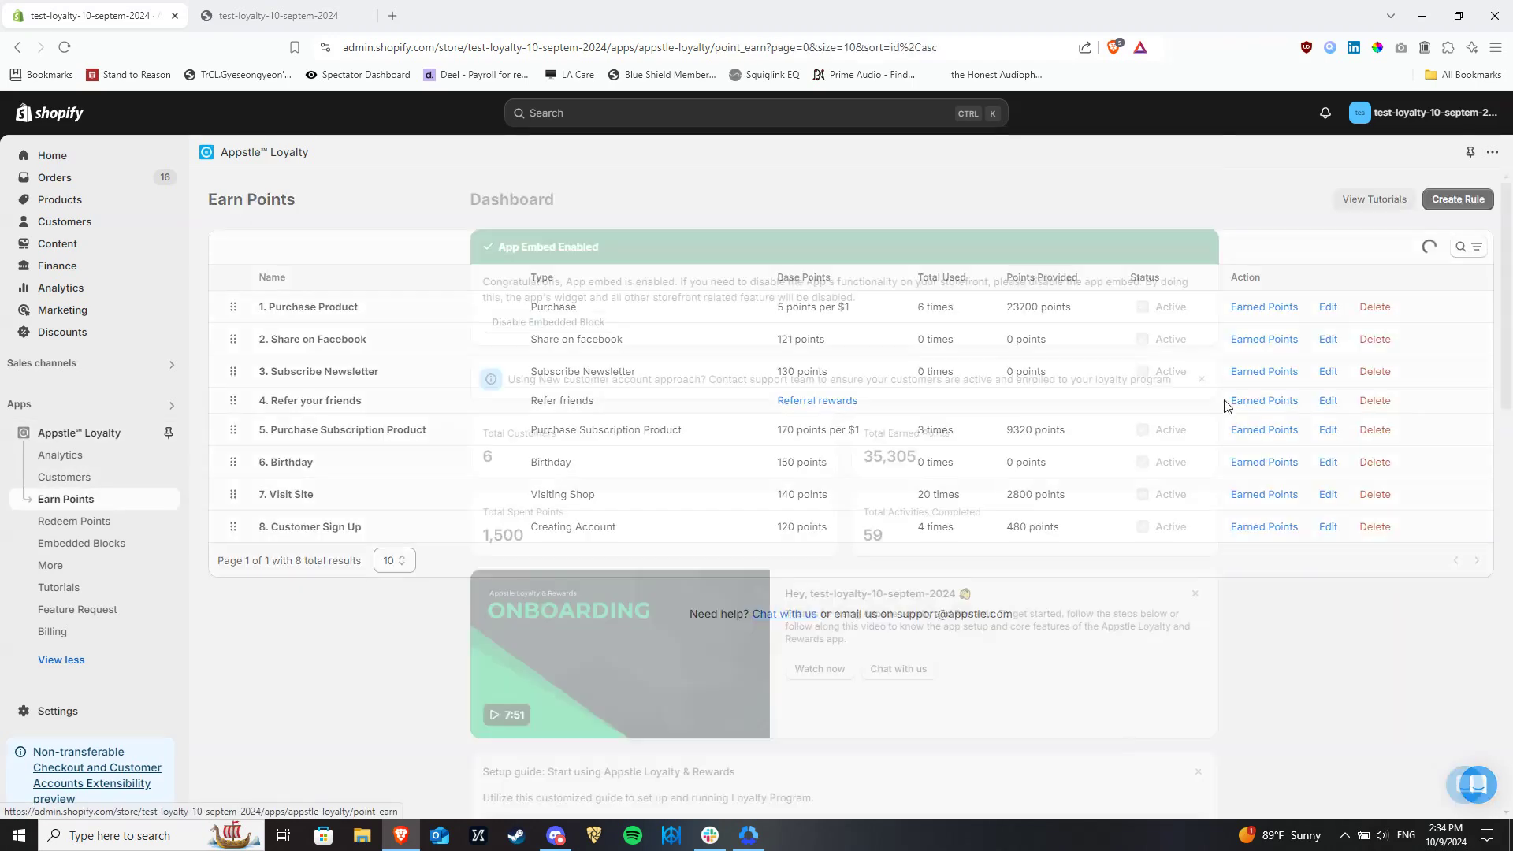
left_click(1453, 202)
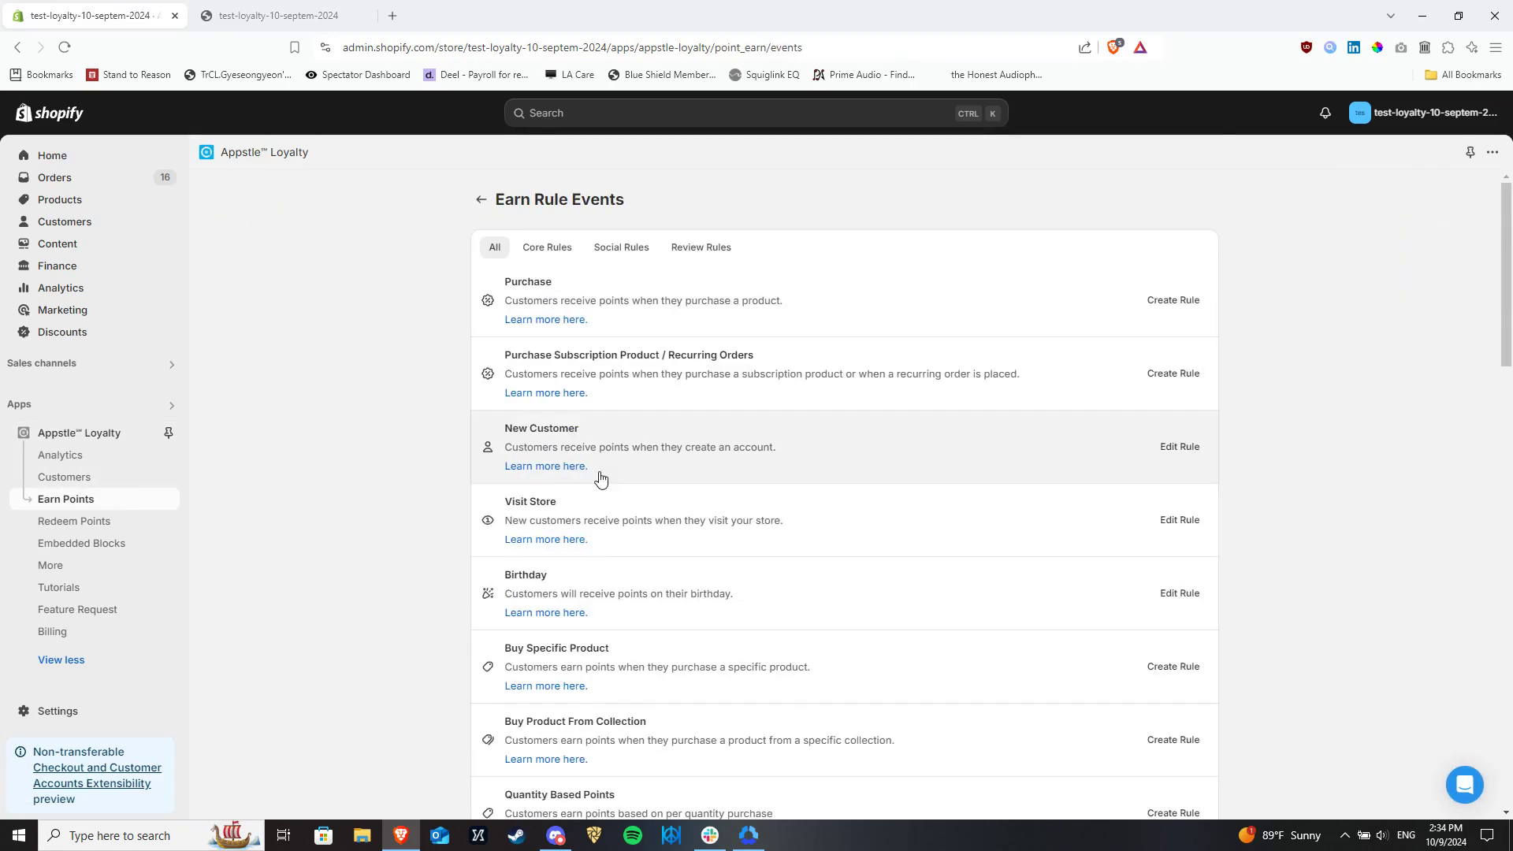
scroll(1512, 292, "down", 1)
left_click_drag(1511, 292, 1511, 294)
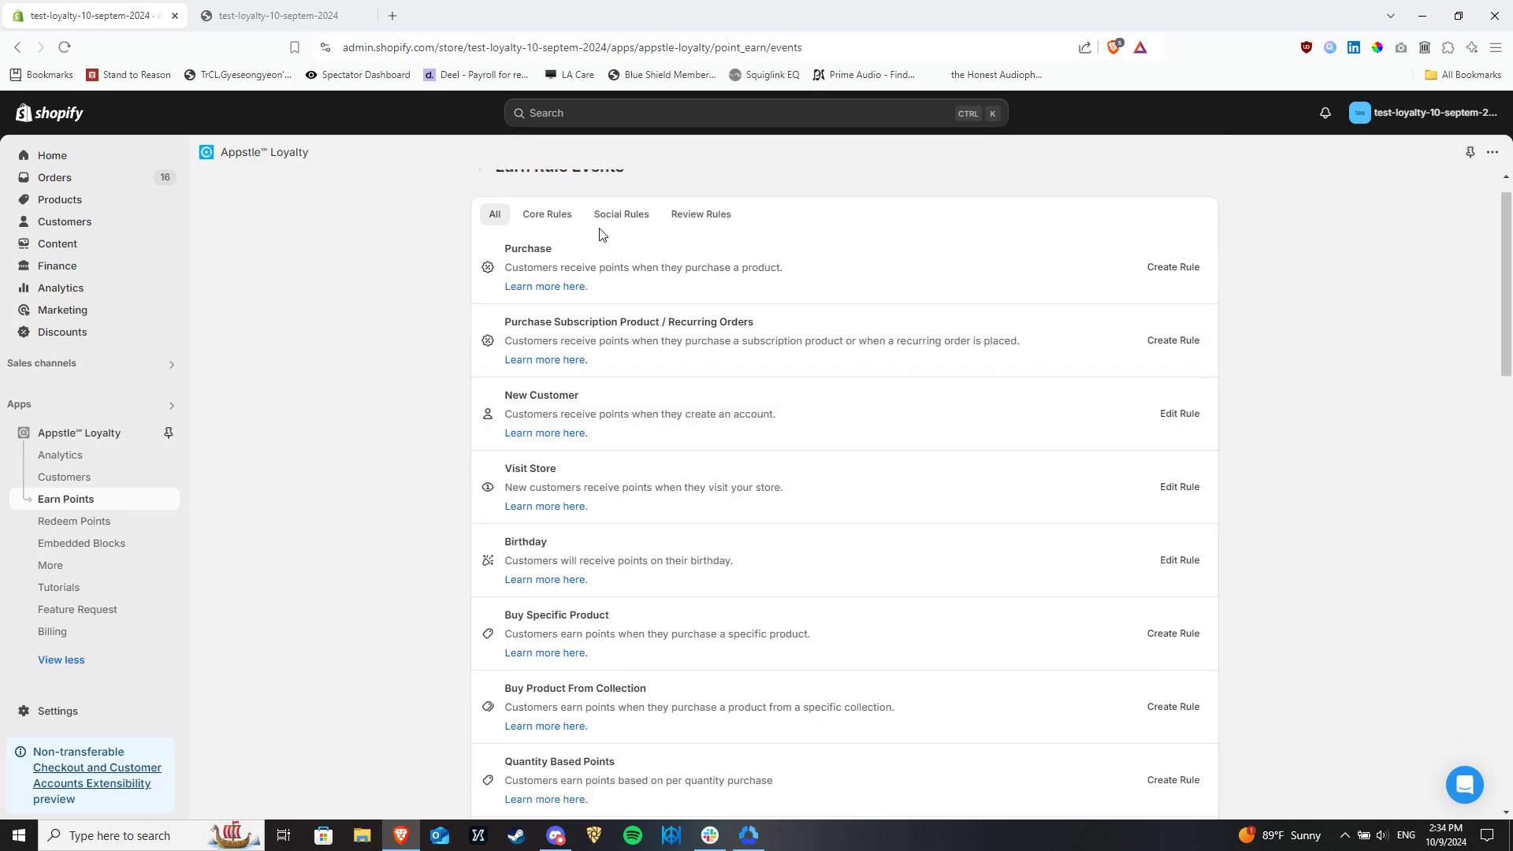
left_click(568, 217)
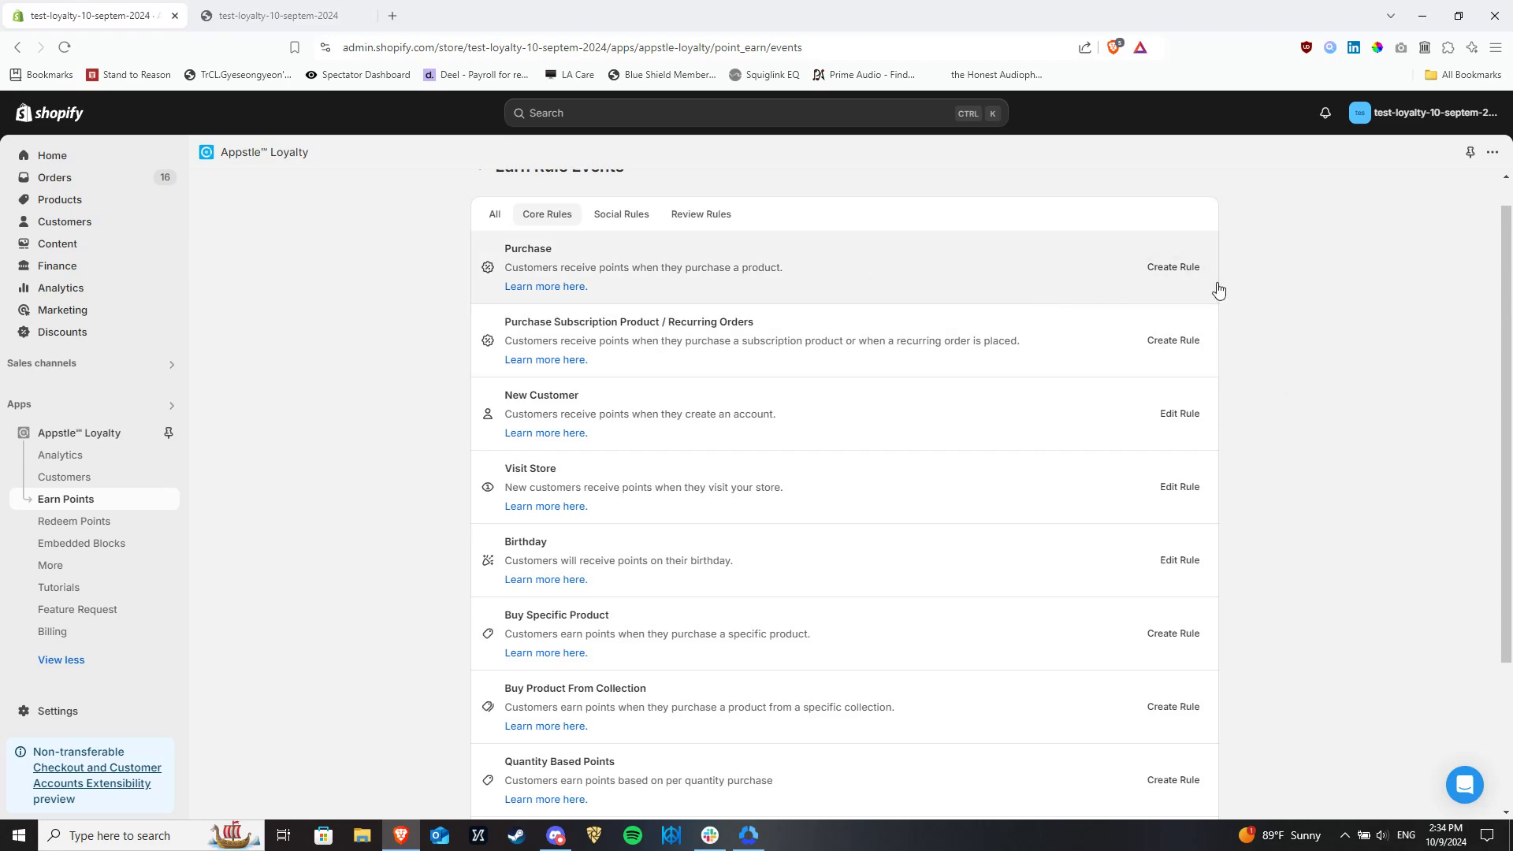
left_click(1185, 271)
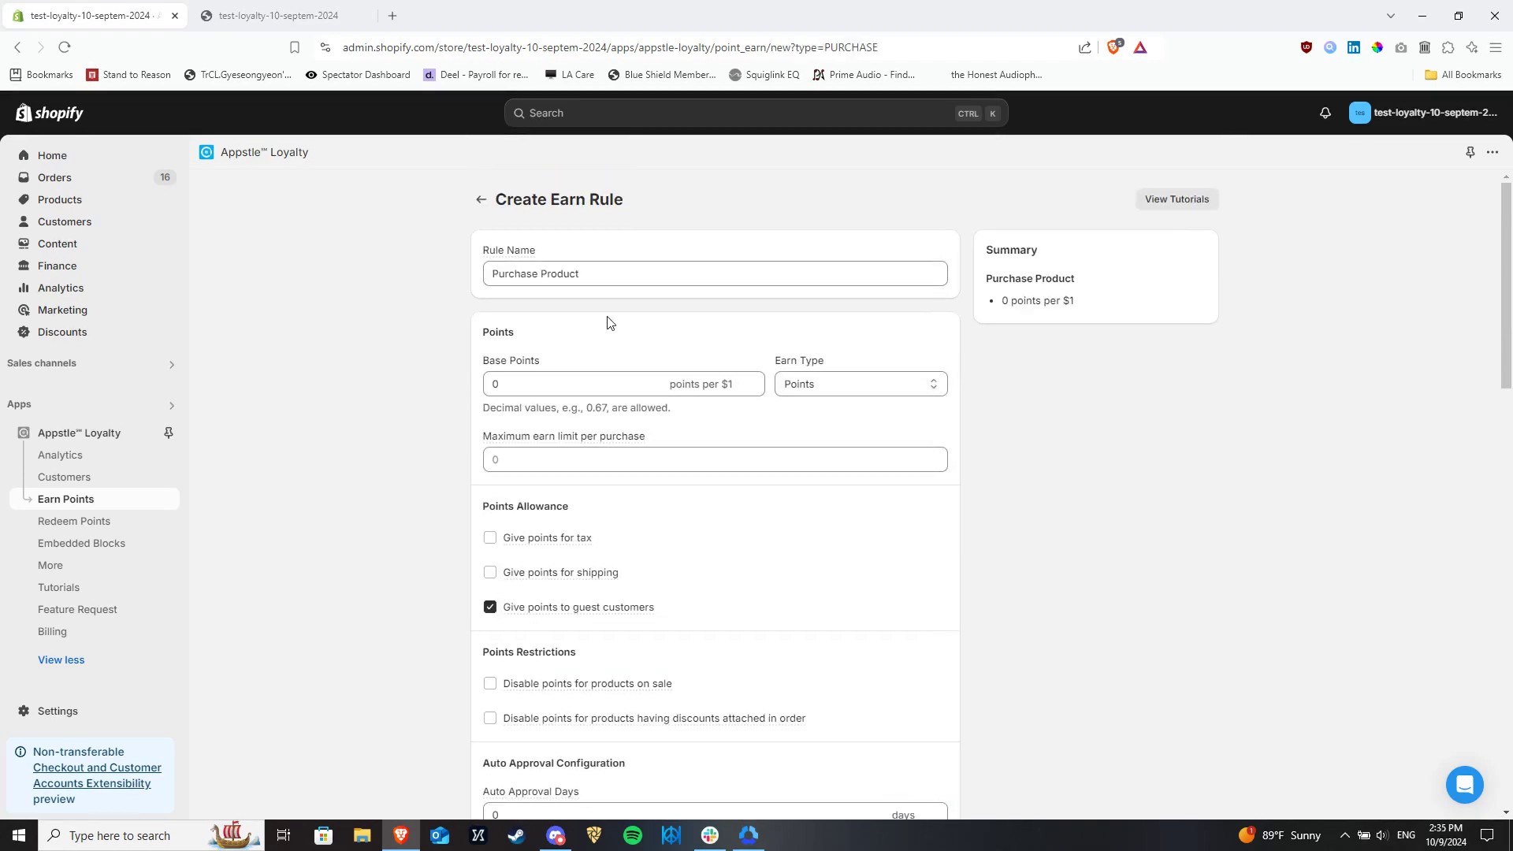
left_click(481, 199)
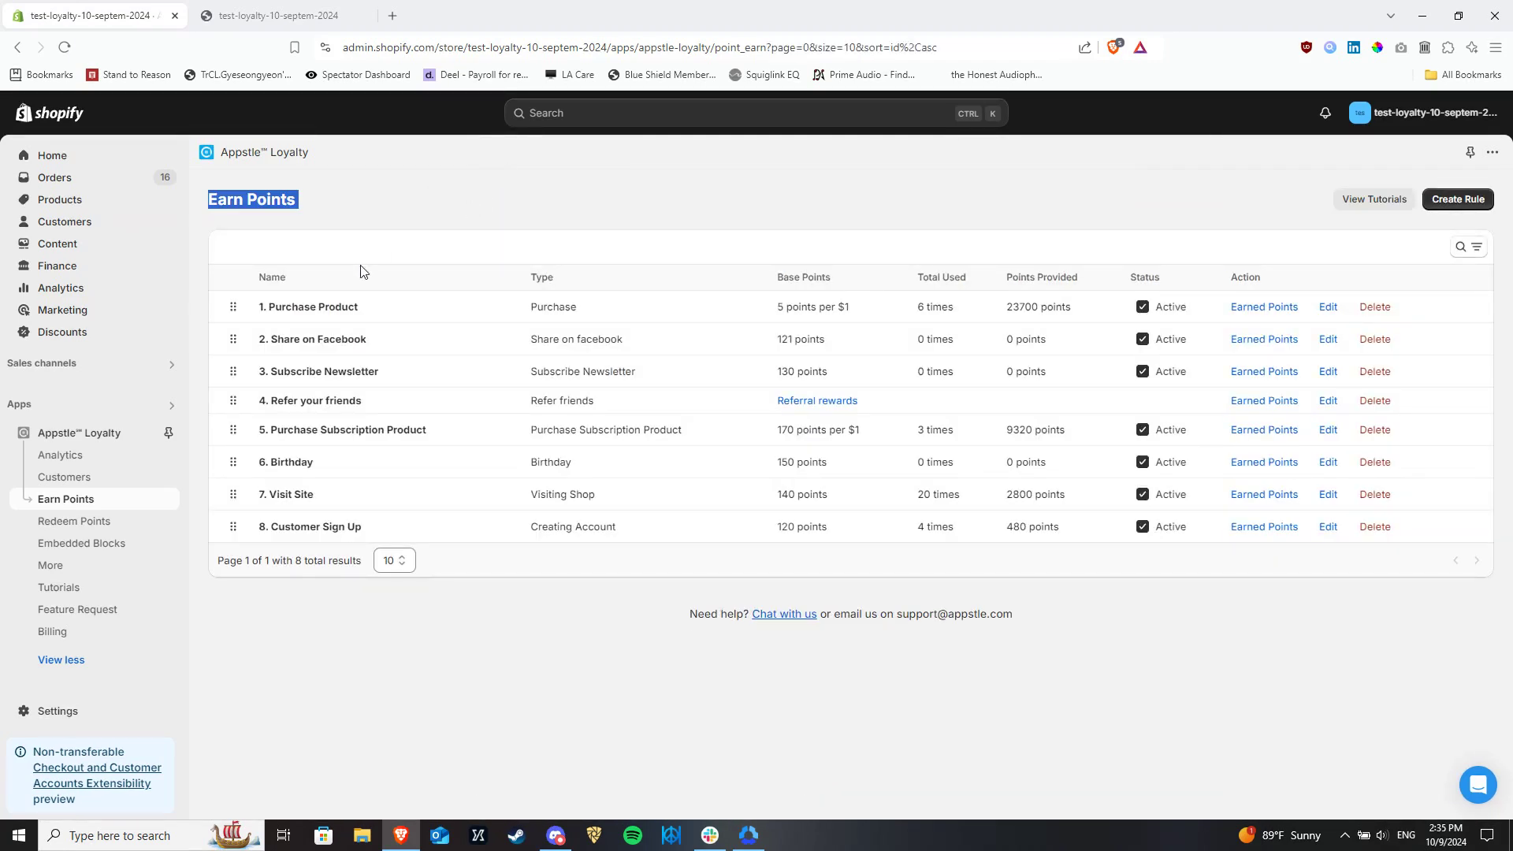
- Open the existing Purchase Product earn rule for editing and view its rule name, base points and earn type options
left_click(1327, 307)
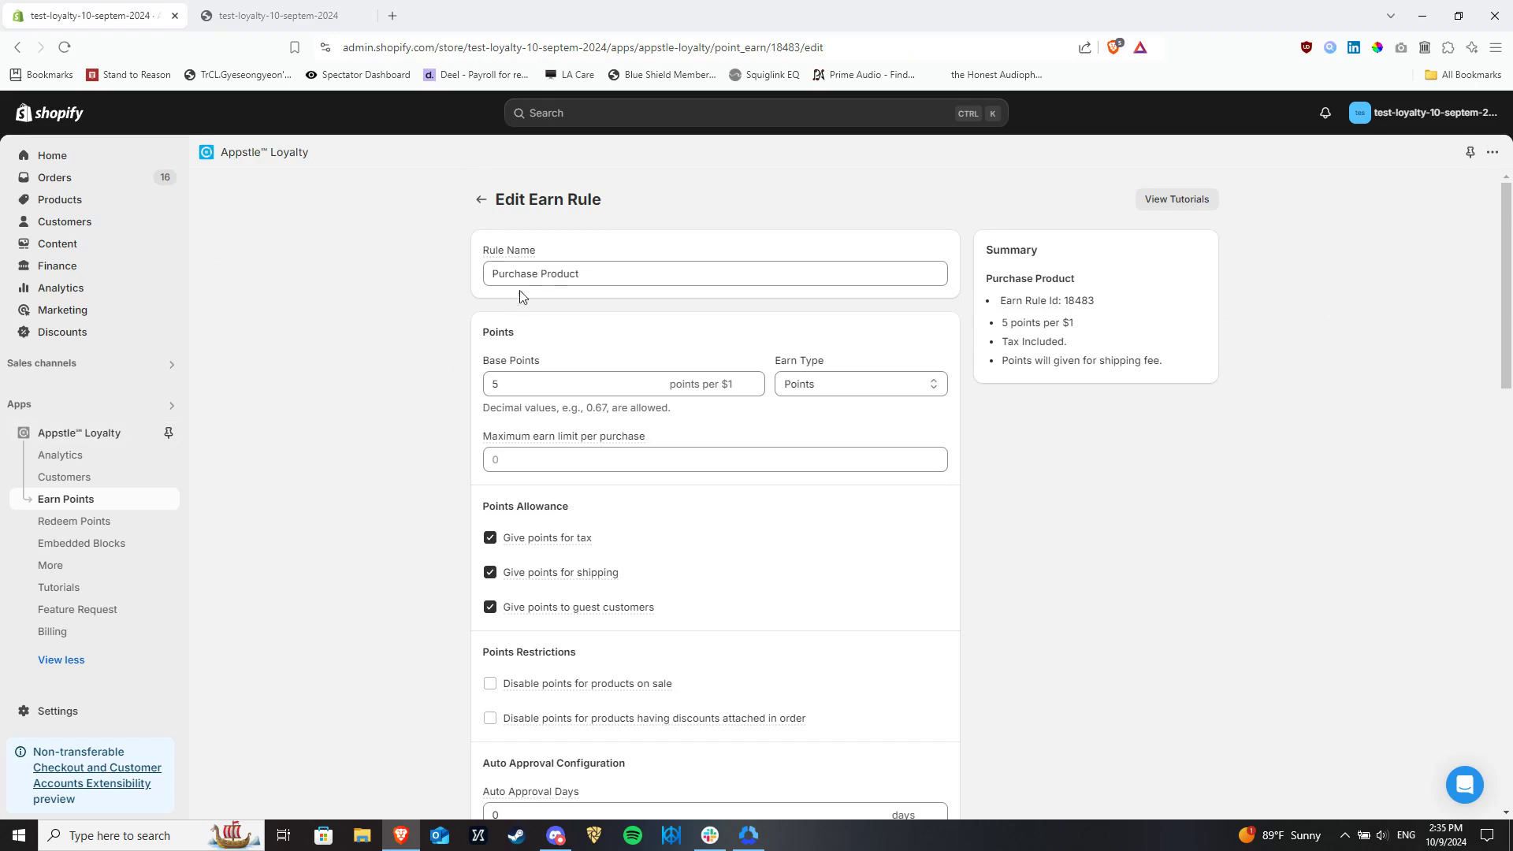
triple_click(628, 281)
left_click(295, 340)
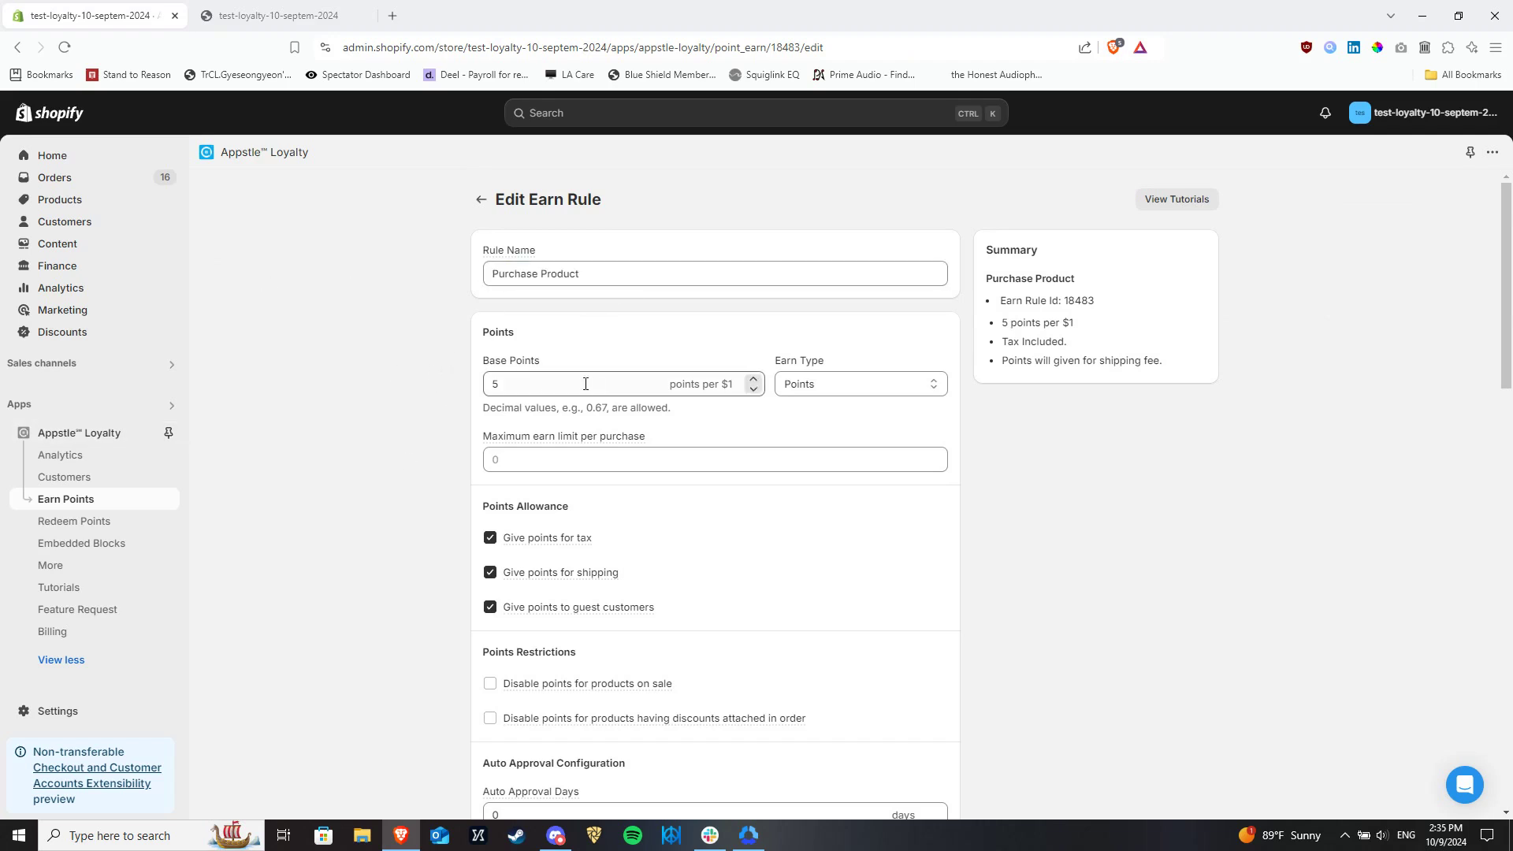
left_click(583, 384)
left_click(898, 388)
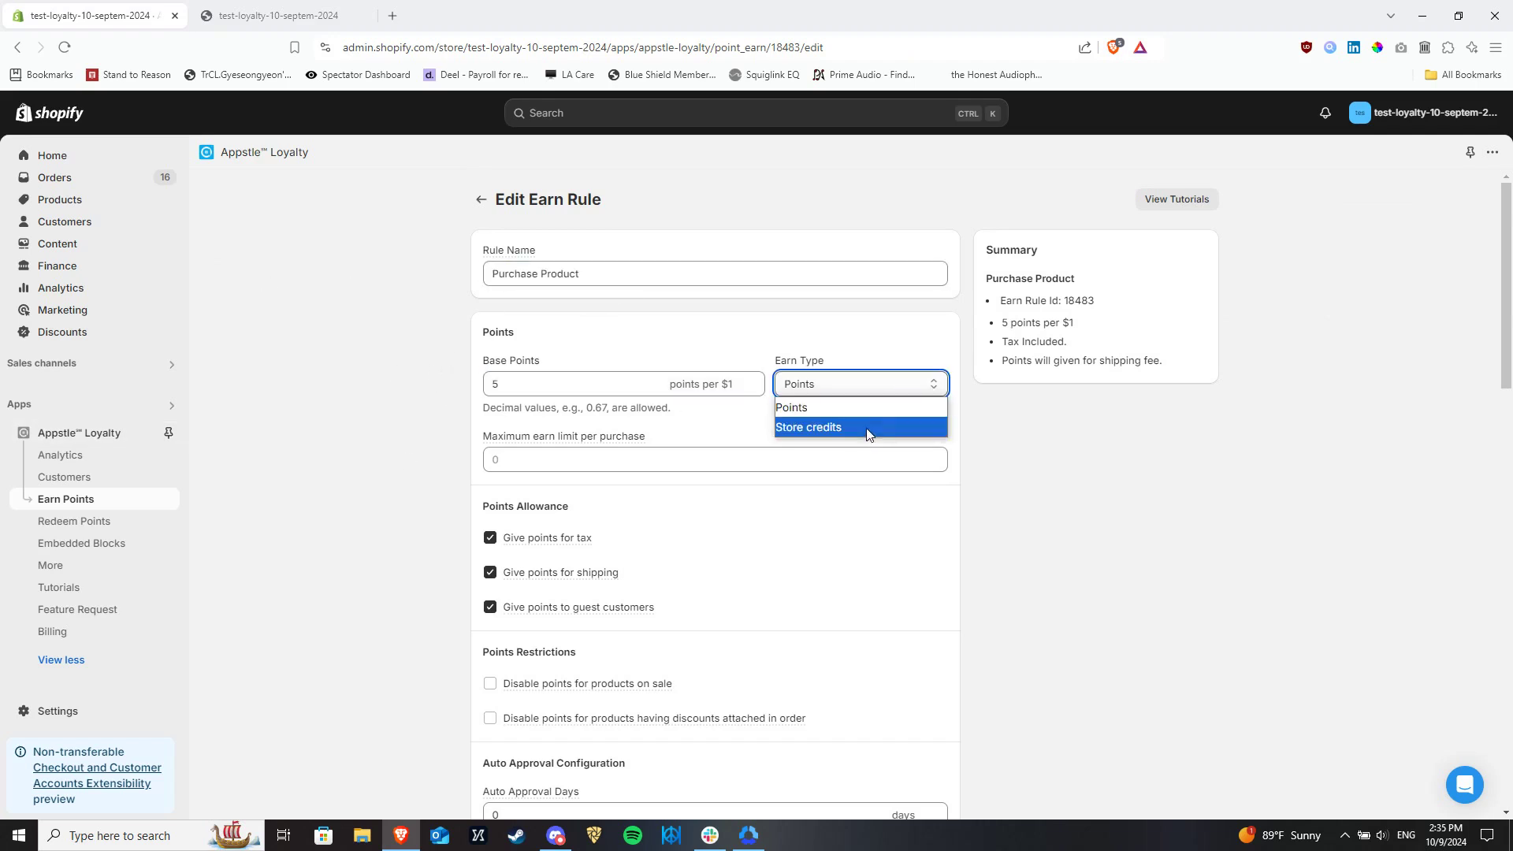
left_click(1117, 482)
- Set the rule's maximum earn limit per purchase to 3
left_click_drag(1511, 343, 1510, 376)
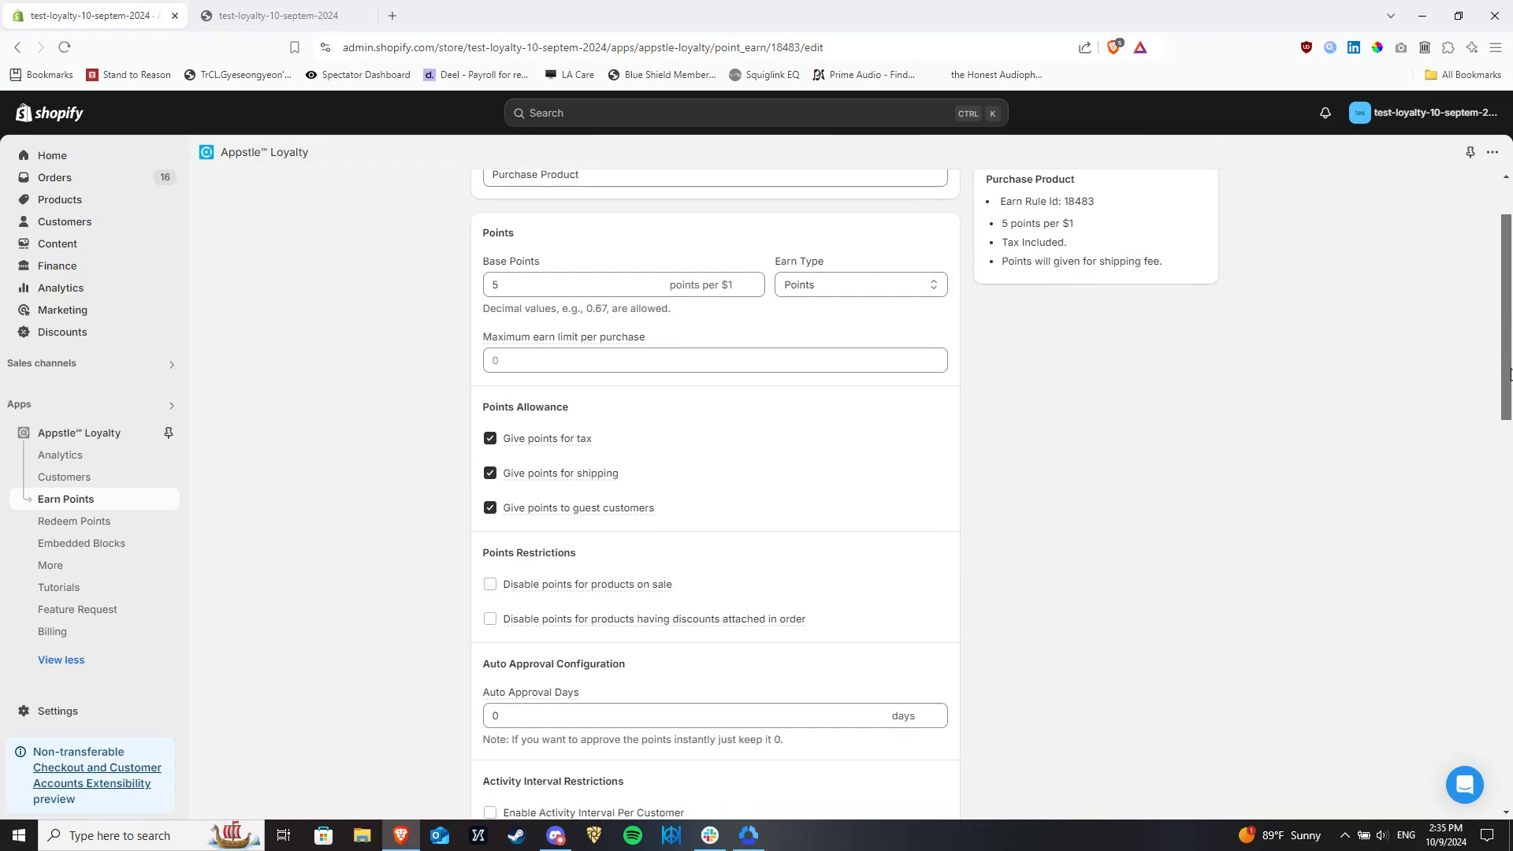
left_click(536, 353)
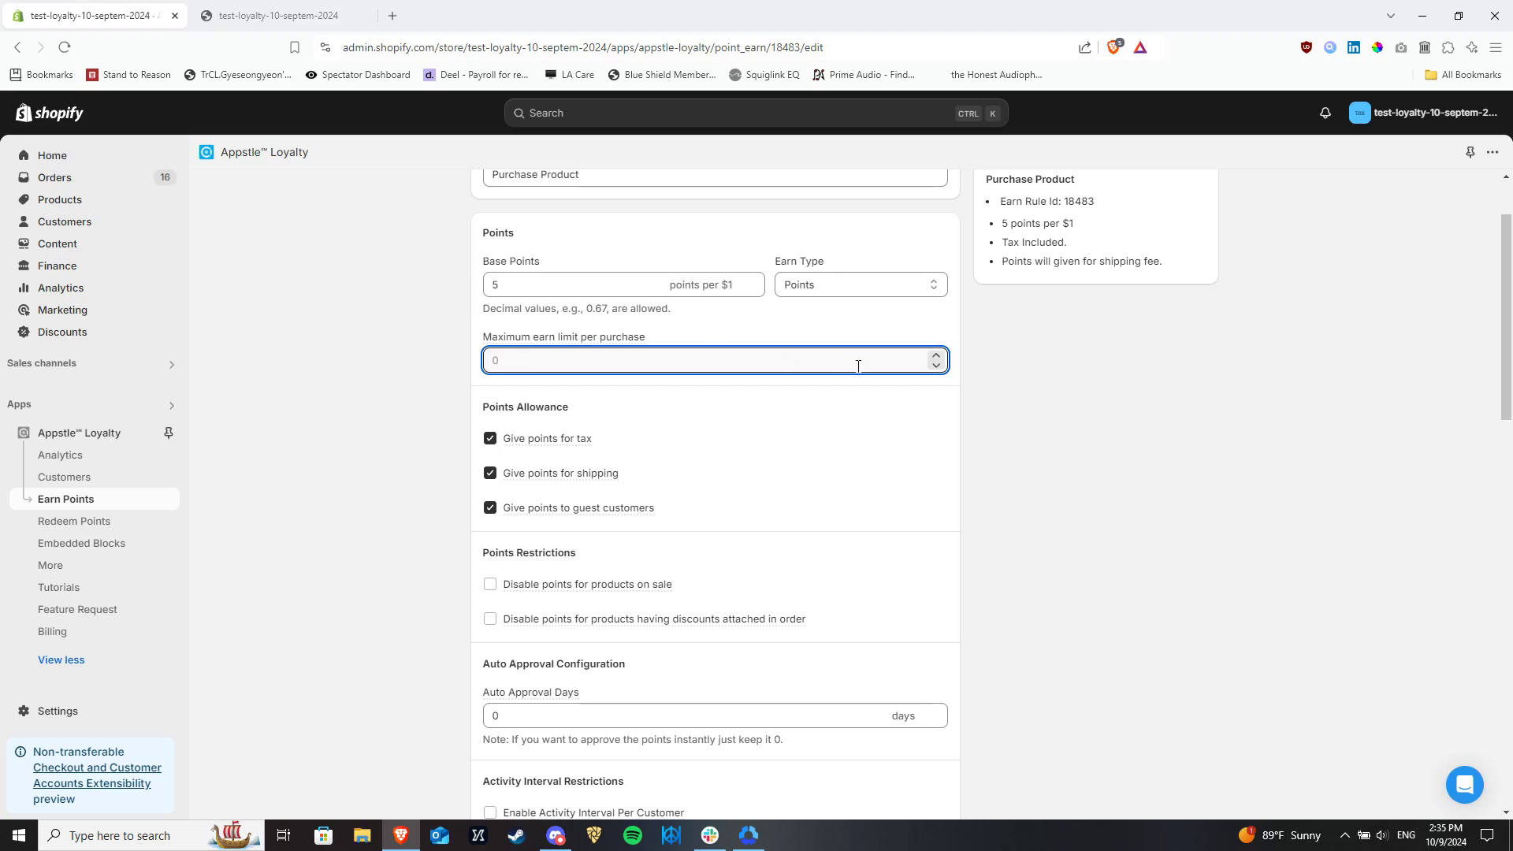
left_click(936, 356)
left_click(937, 356)
left_click(936, 356)
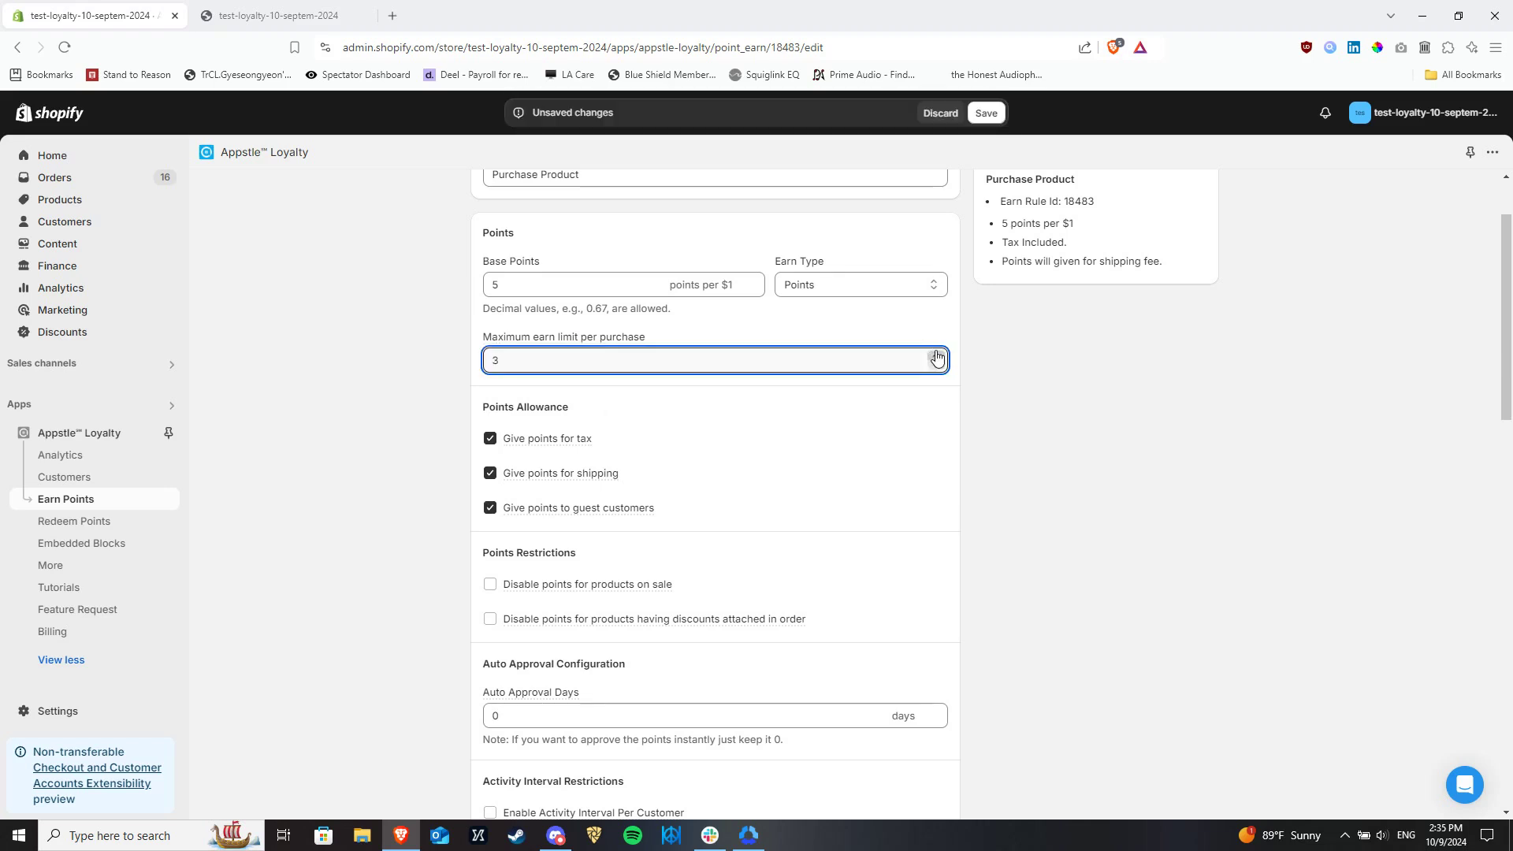
- Return the maximum earn limit per purchase to 0 and discard the unsaved changes
left_click(937, 366)
left_click(938, 366)
left_click(938, 366)
left_click(1203, 431)
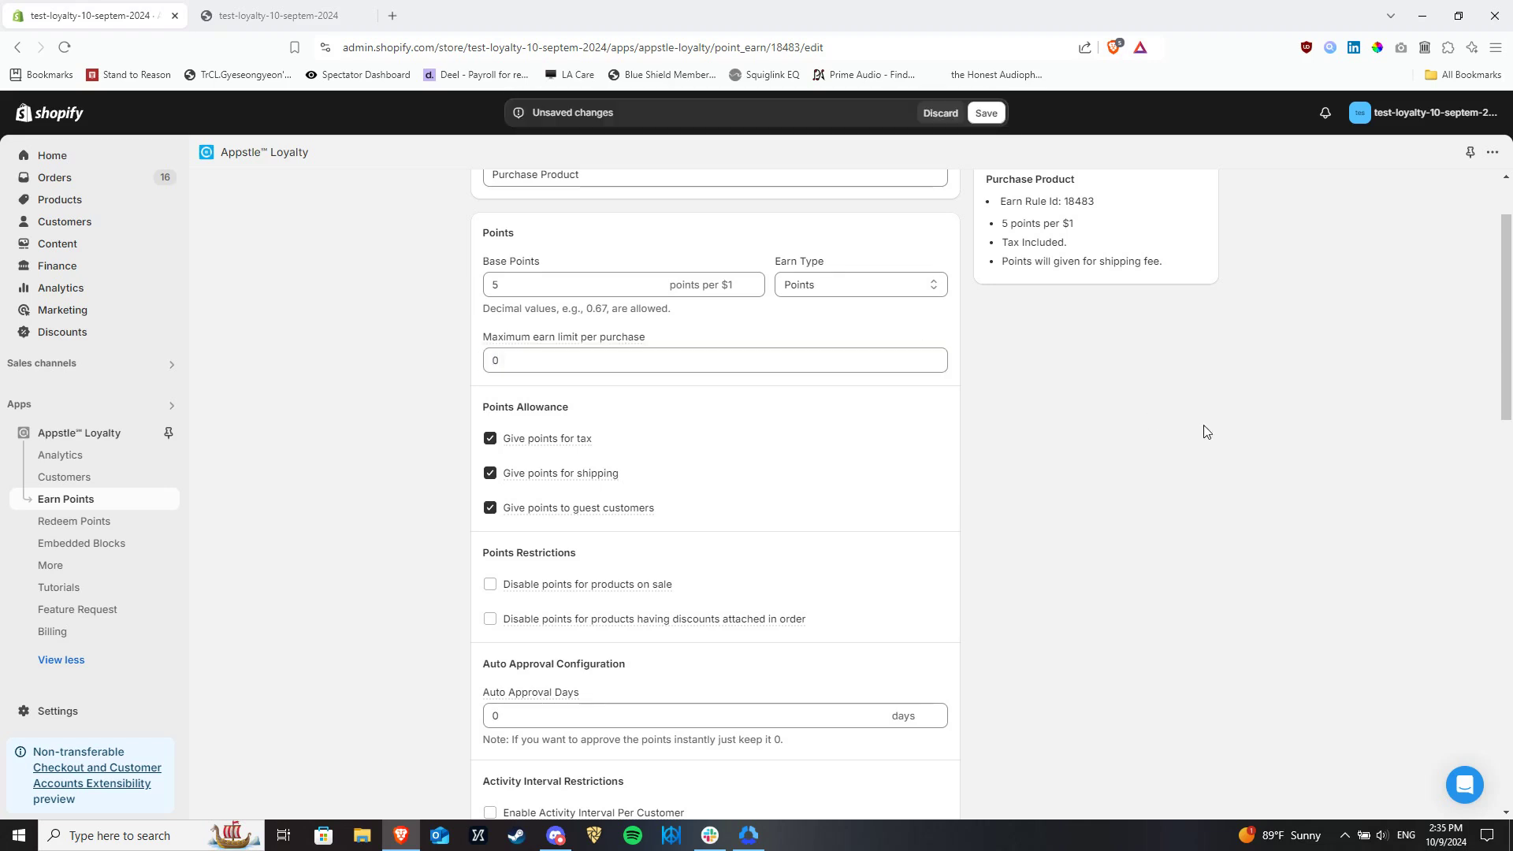
left_click(937, 114)
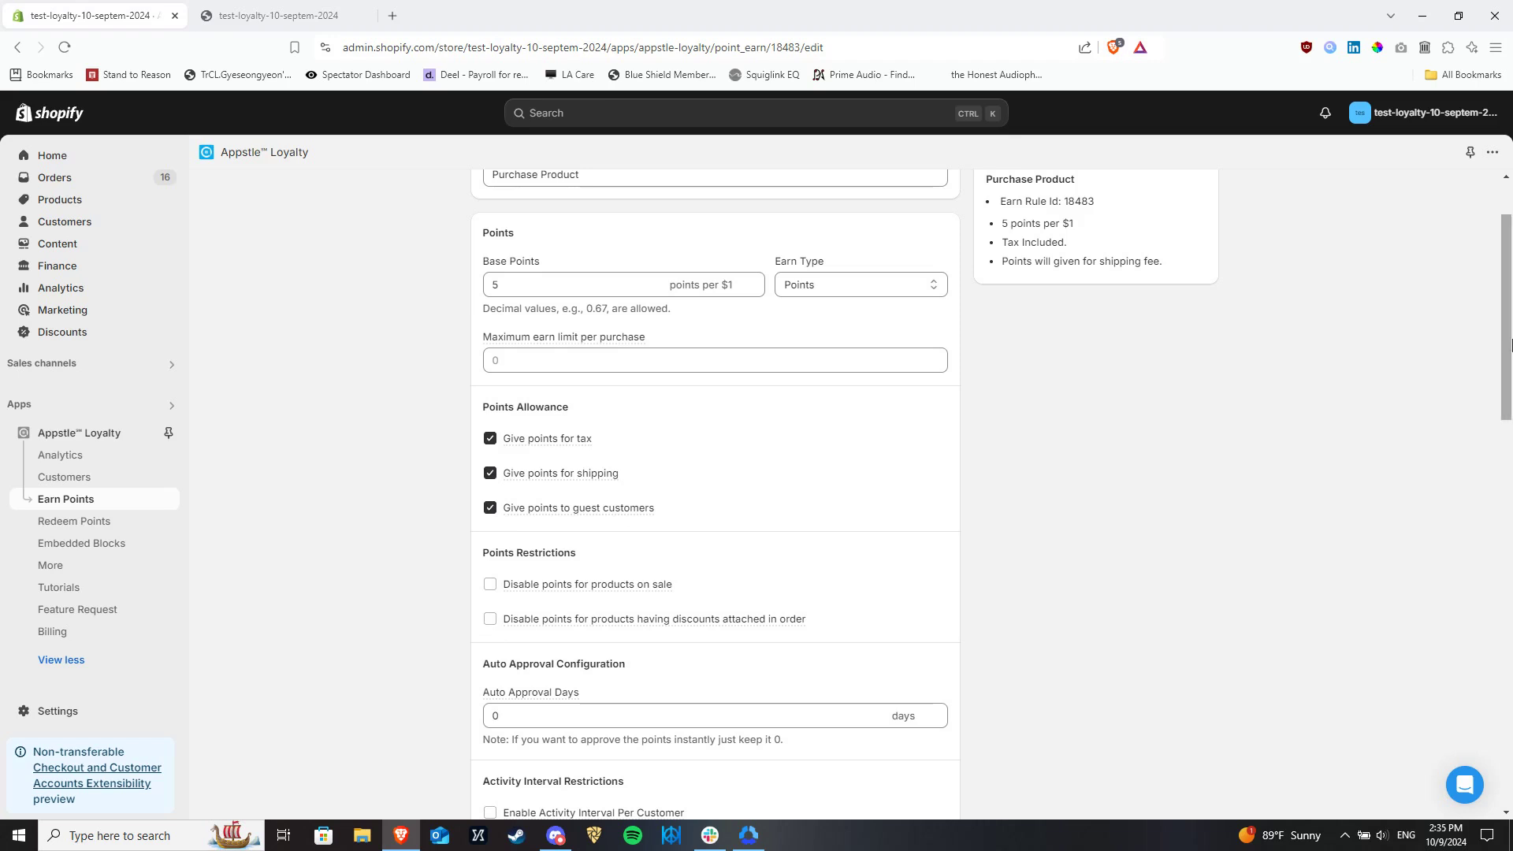
- Set the rule's auto approval period to 3 days
left_click_drag(1509, 344, 1492, 438)
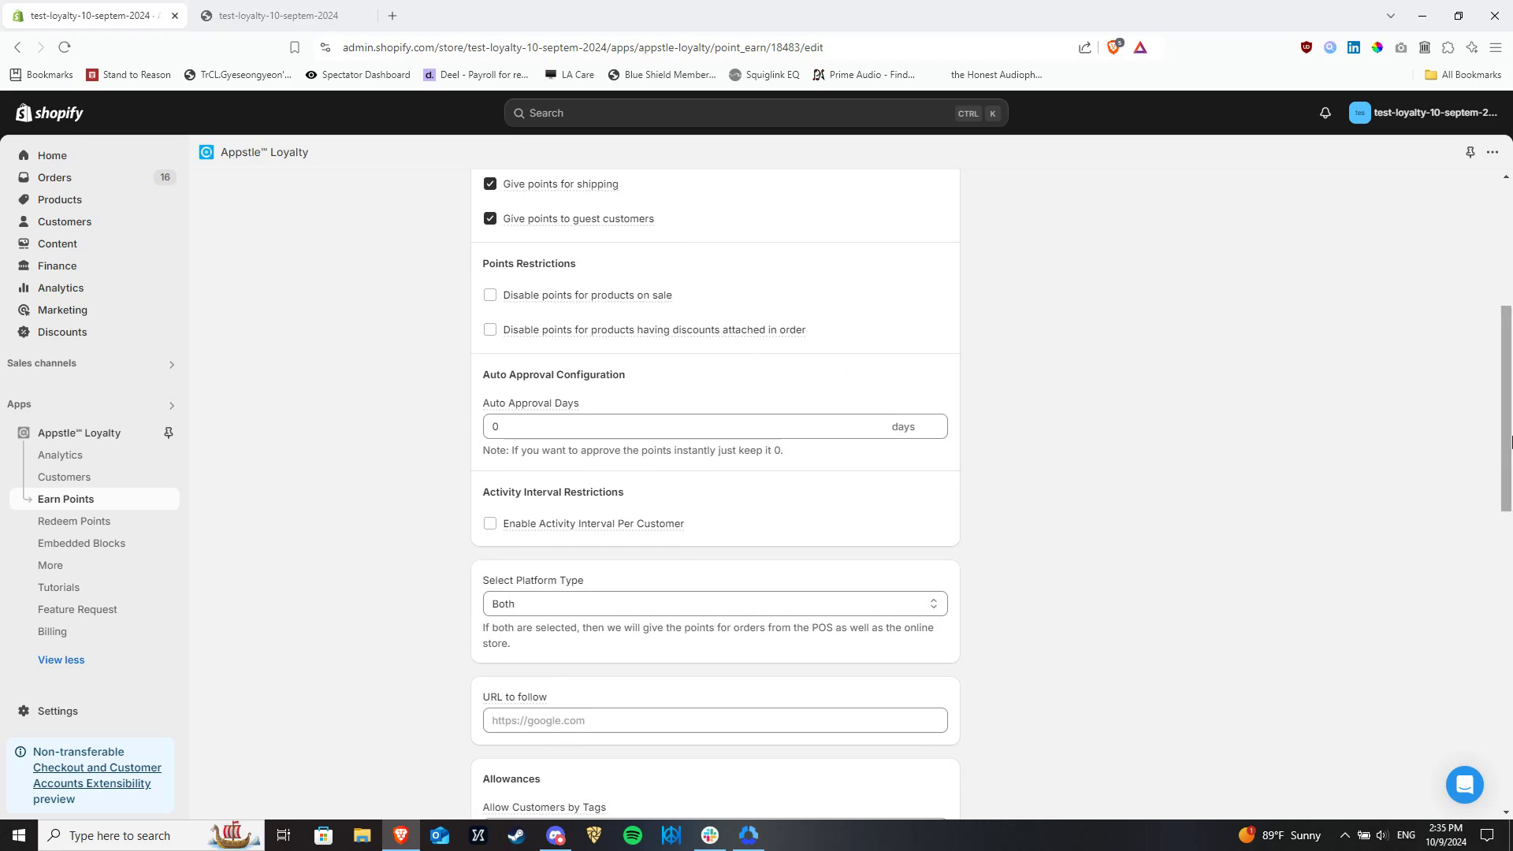
left_click_drag(1510, 441, 1509, 469)
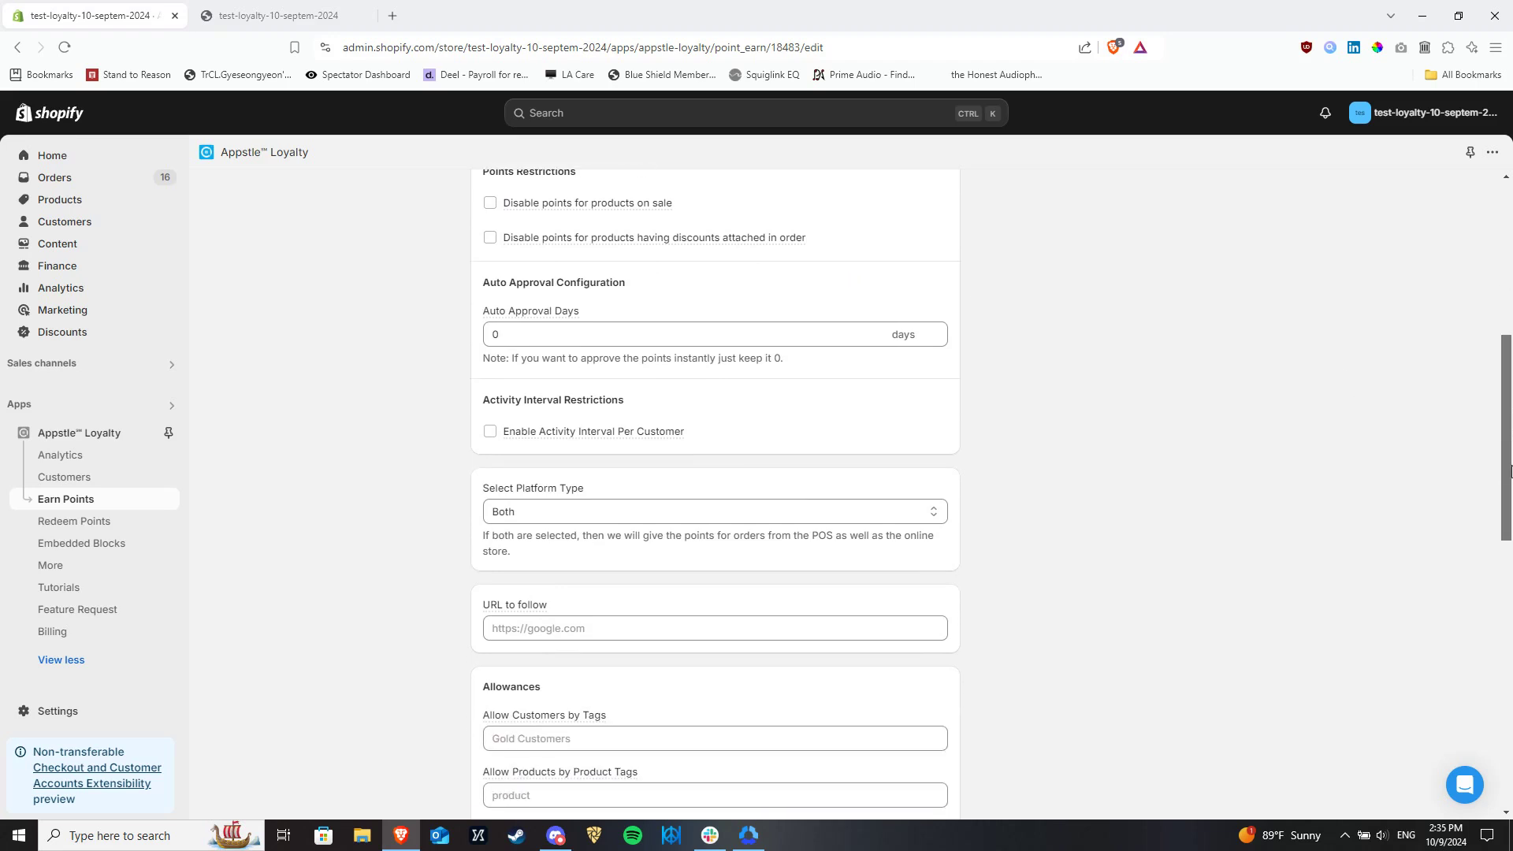
left_click(935, 330)
left_click(935, 330)
left_click(935, 330)
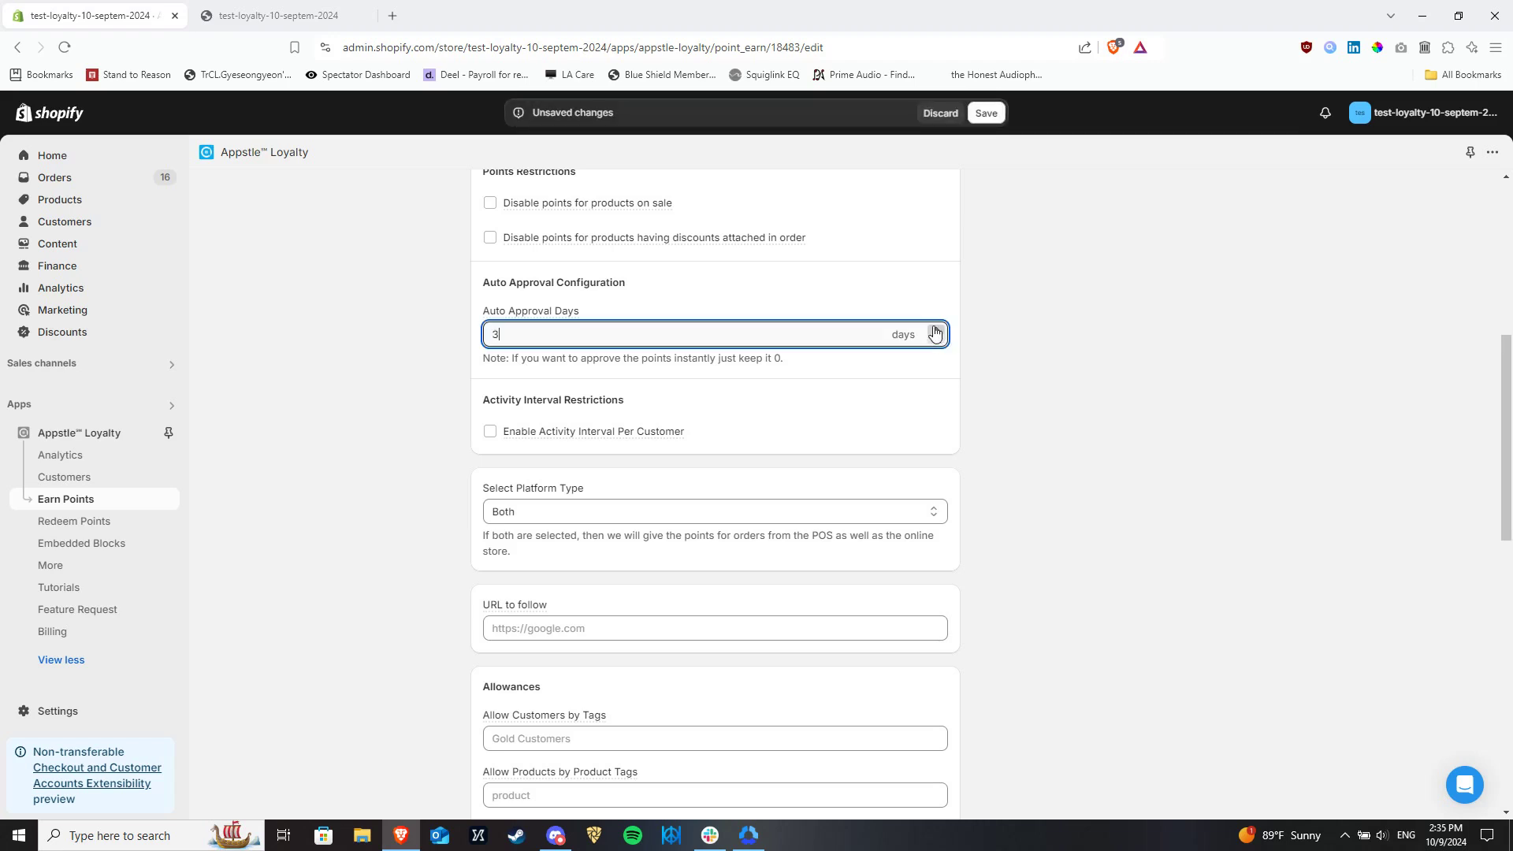
- Reset the auto approval period to 0 days and discard the unsaved changes
left_click(935, 339)
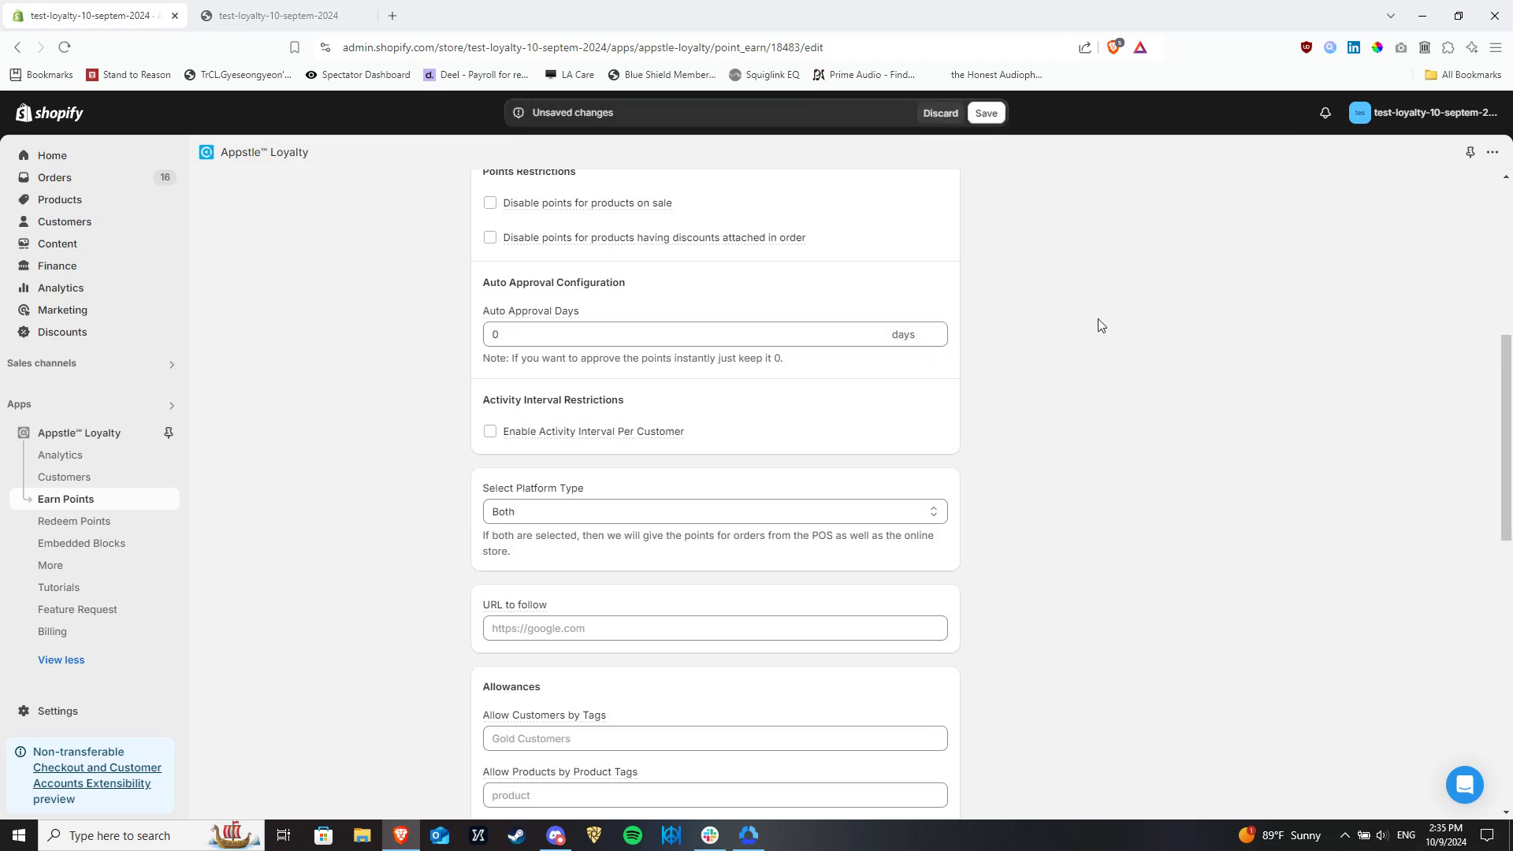
left_click(939, 113)
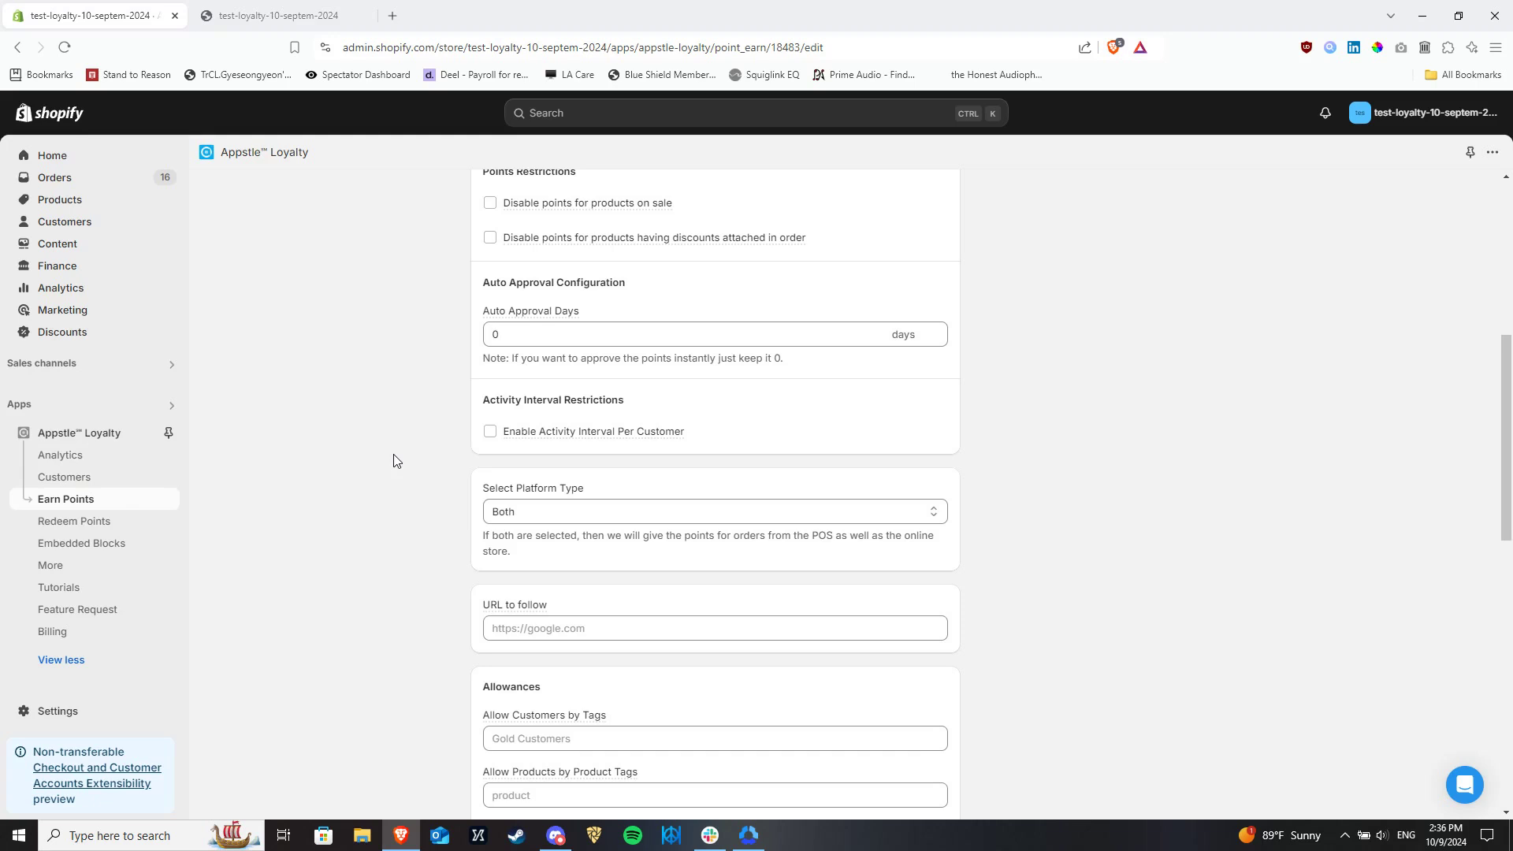
double_click(523, 334)
left_click(367, 408)
- Enable the activity interval per customer and set the activity limit to 5
left_click(491, 433)
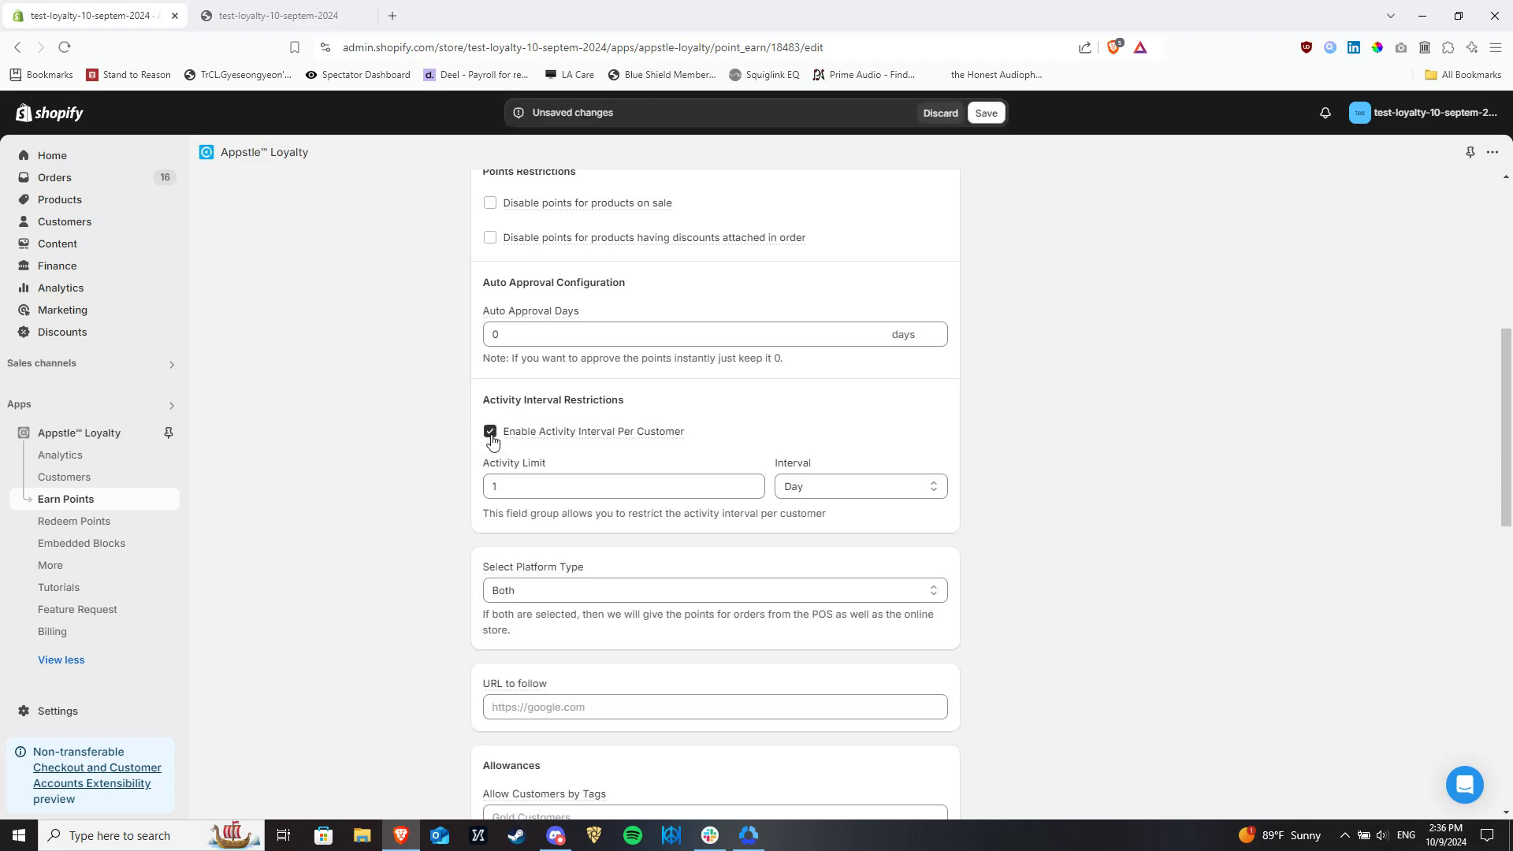
left_click(643, 485)
left_click(751, 483)
left_click(753, 482)
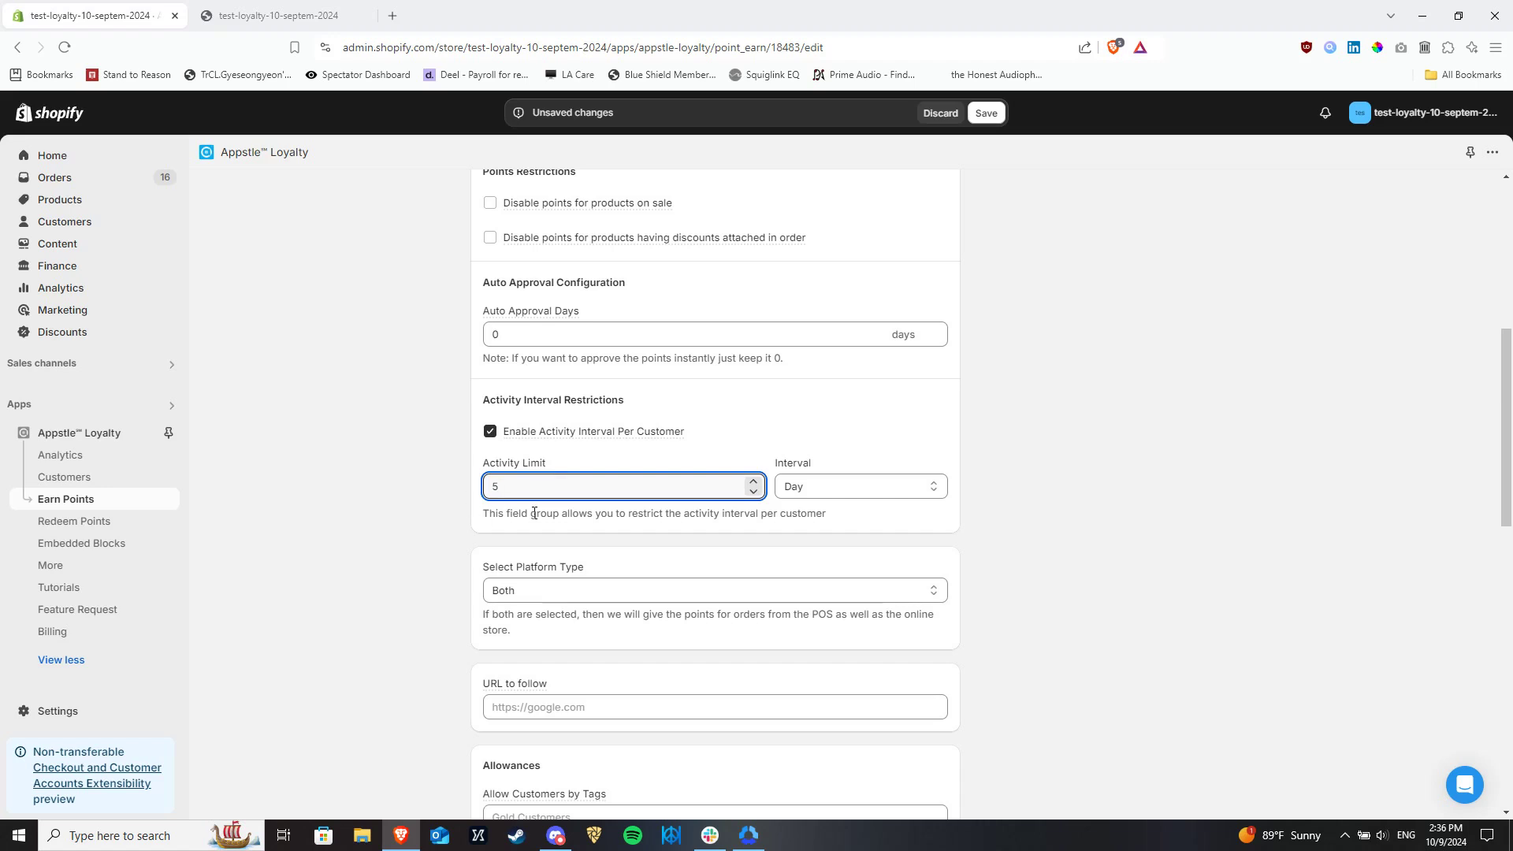
- Lower the activity limit to 1, view the available intervals, and discard the unsaved changes
left_click(748, 494)
left_click(749, 494)
left_click(749, 494)
left_click(920, 485)
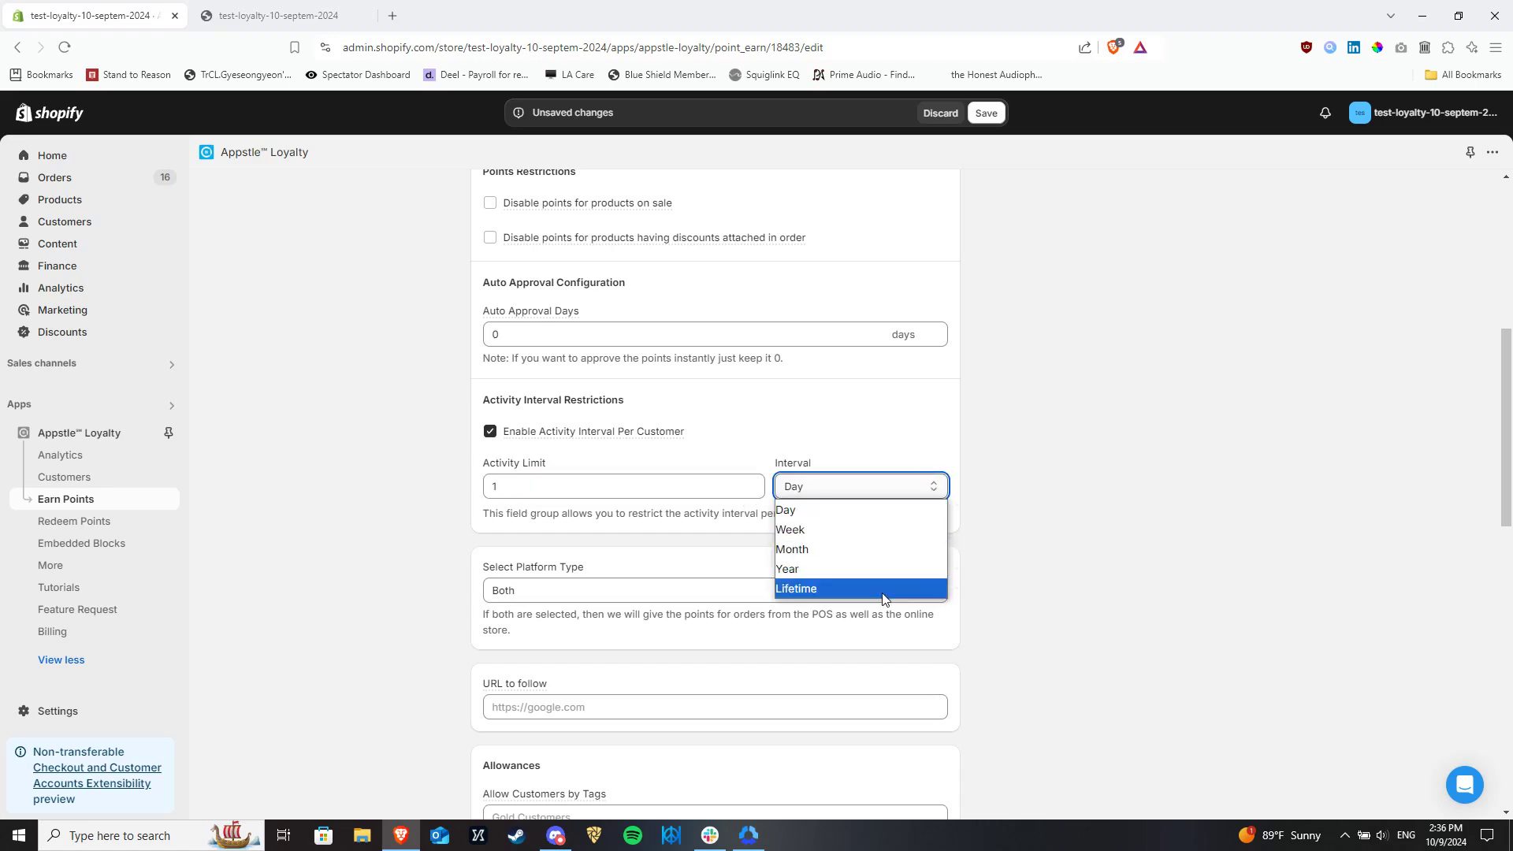
left_click(1217, 349)
left_click(937, 115)
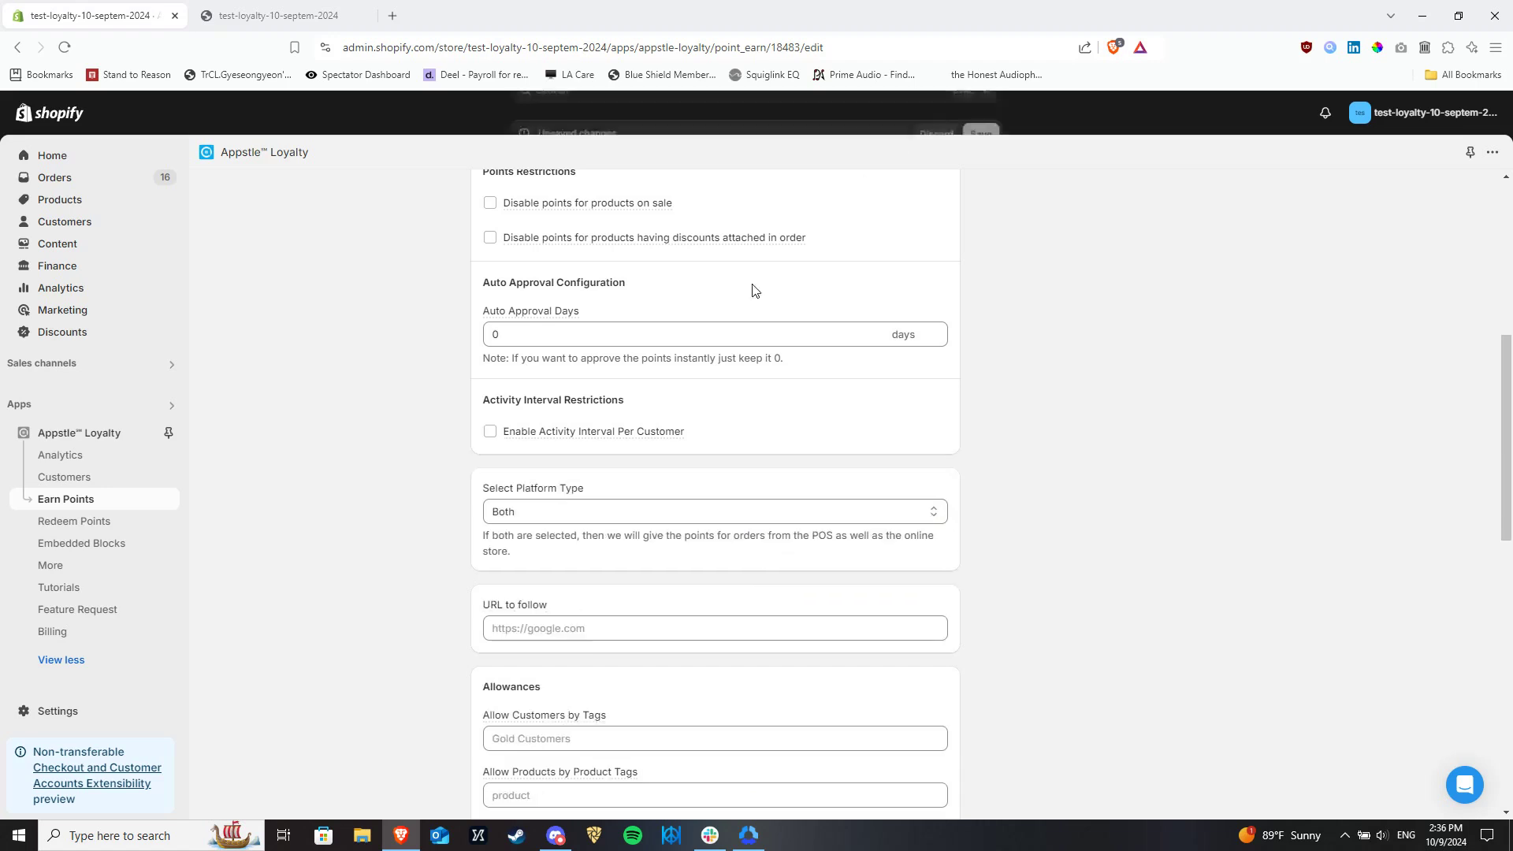
- Add the tag Gold to the customers allowed by tags, and remove it again
scroll(431, 453, "down", 3)
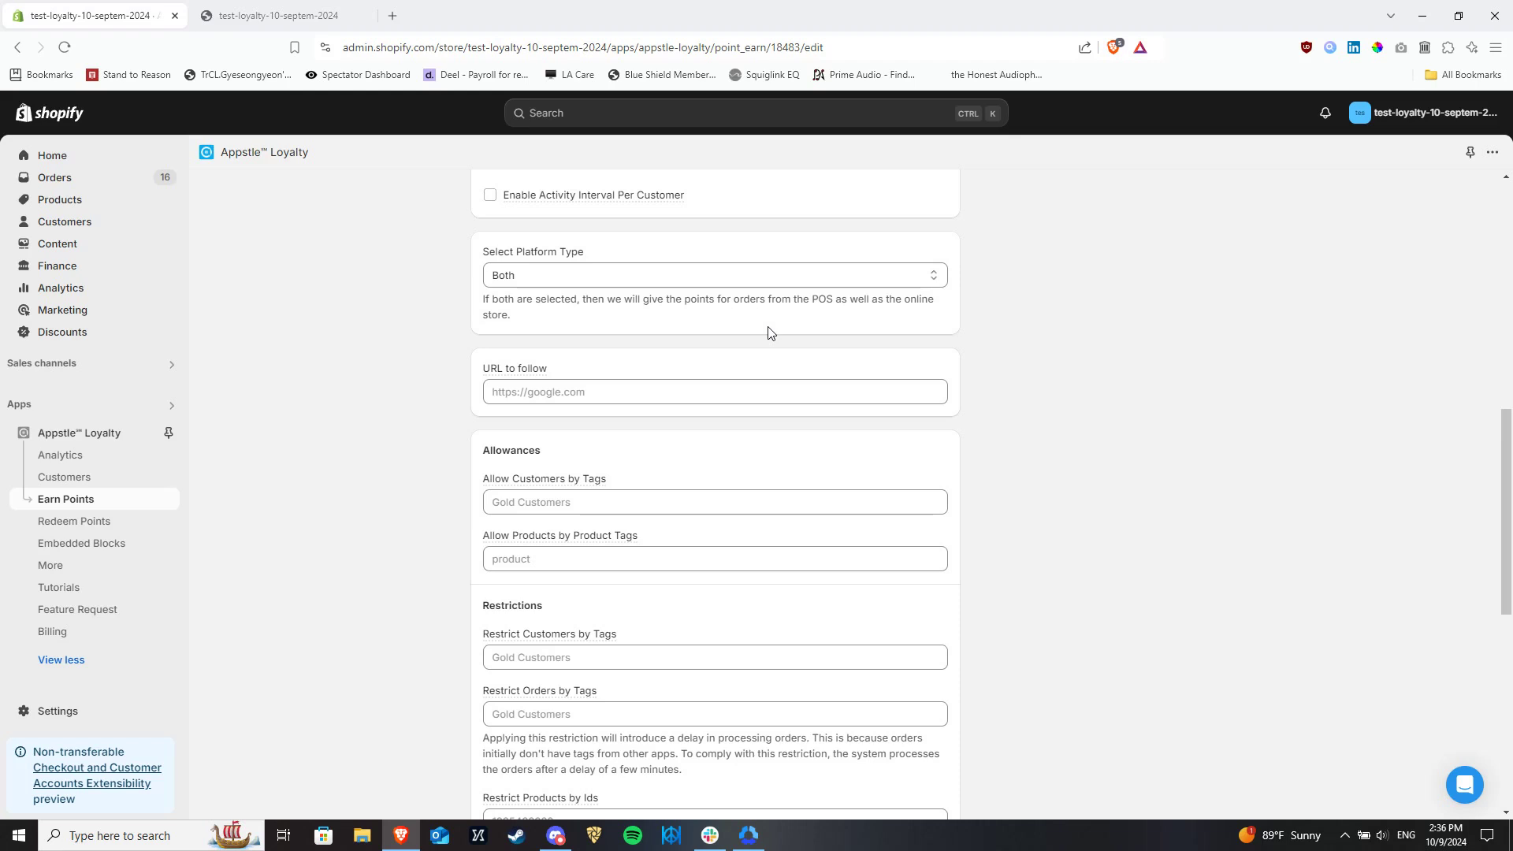
scroll(769, 331, "down", 3)
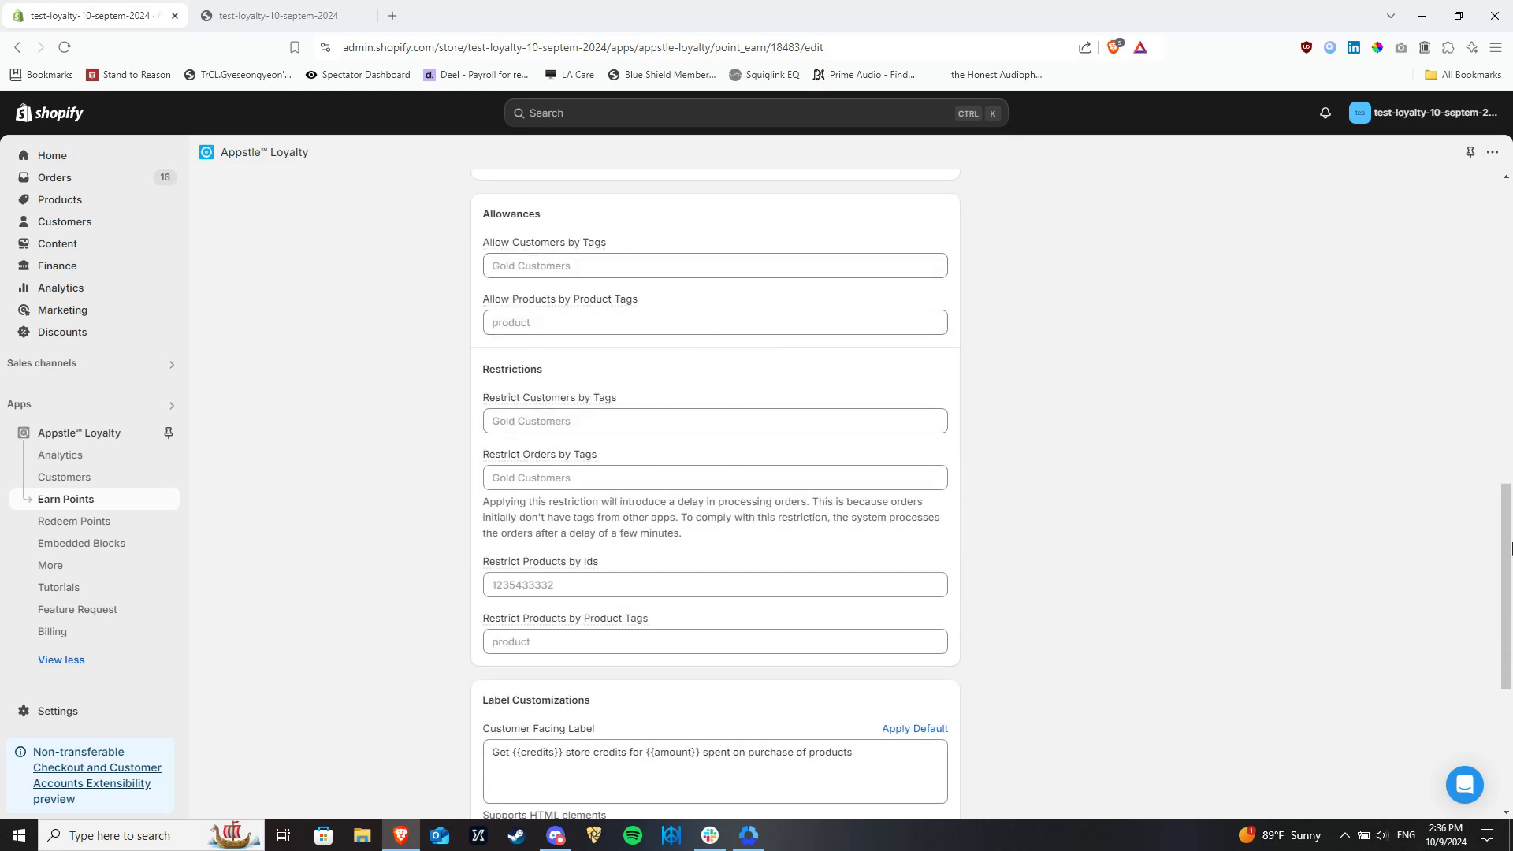
scroll(870, 460, "up", 1)
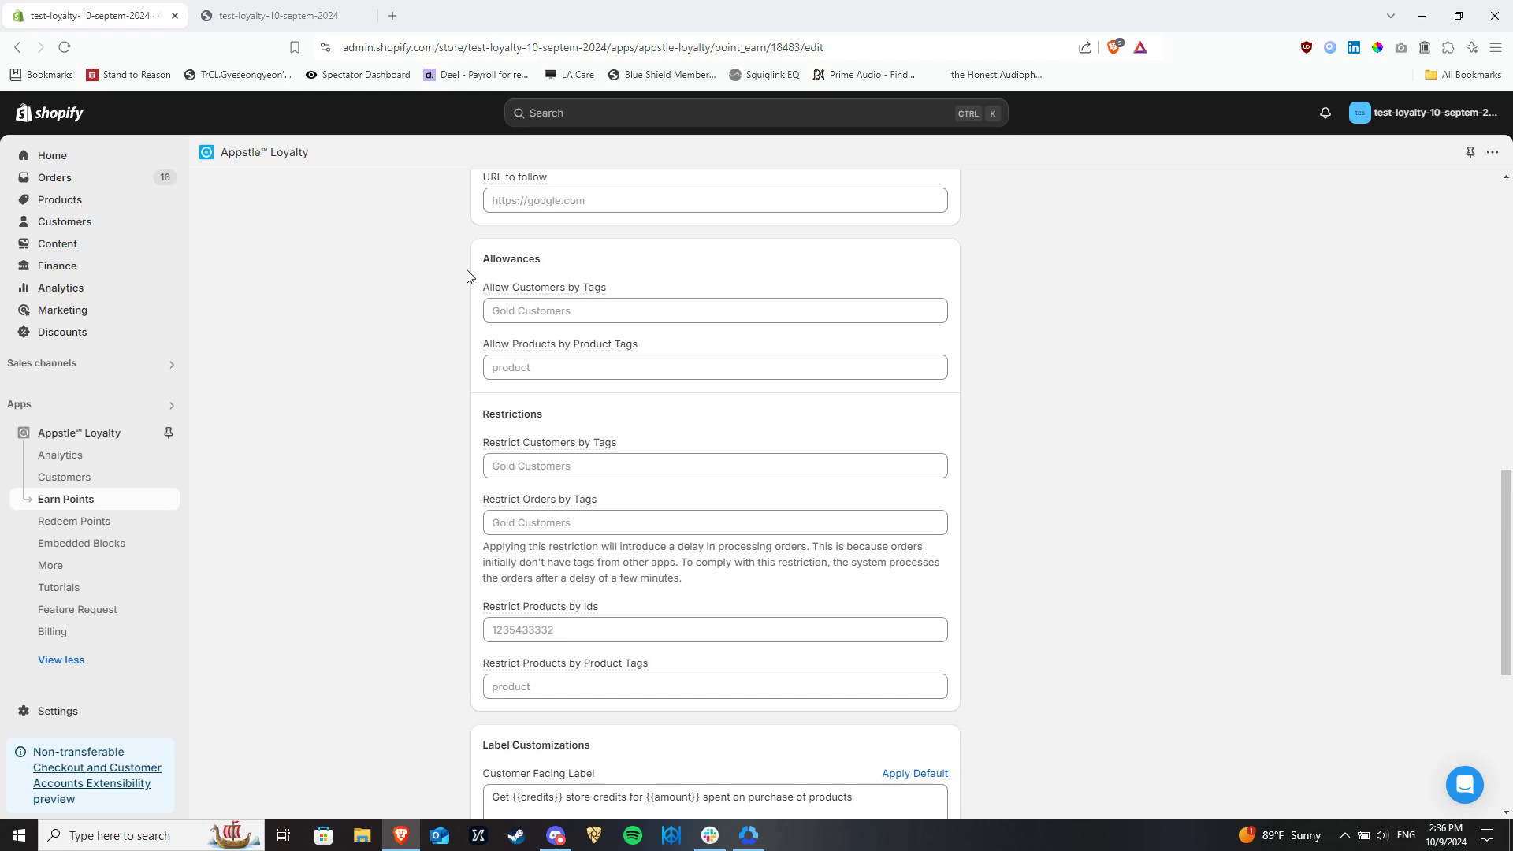
left_click(483, 311)
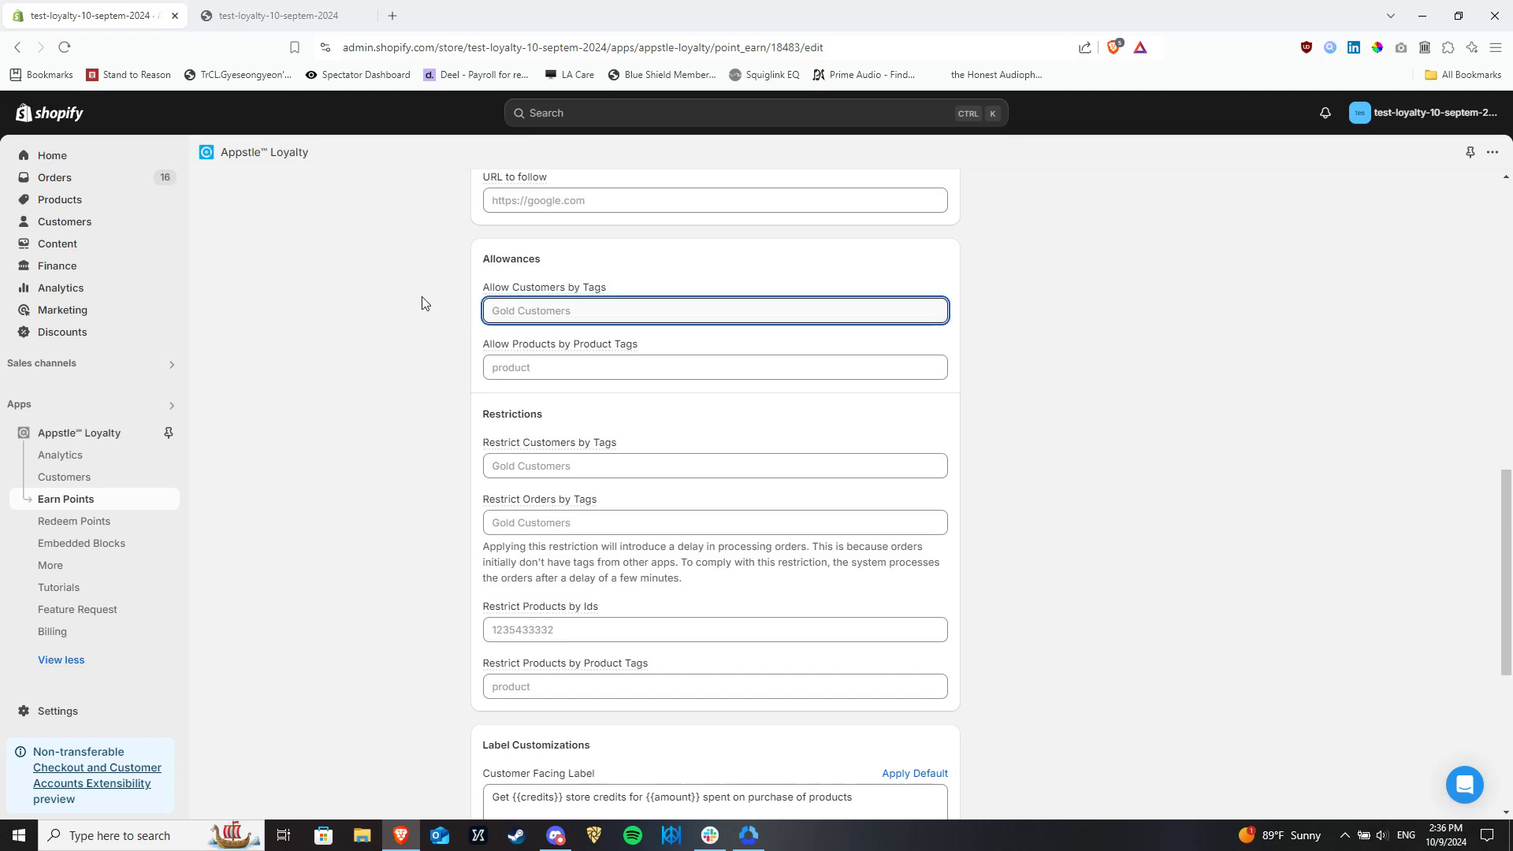
type("Gold")
key("Return")
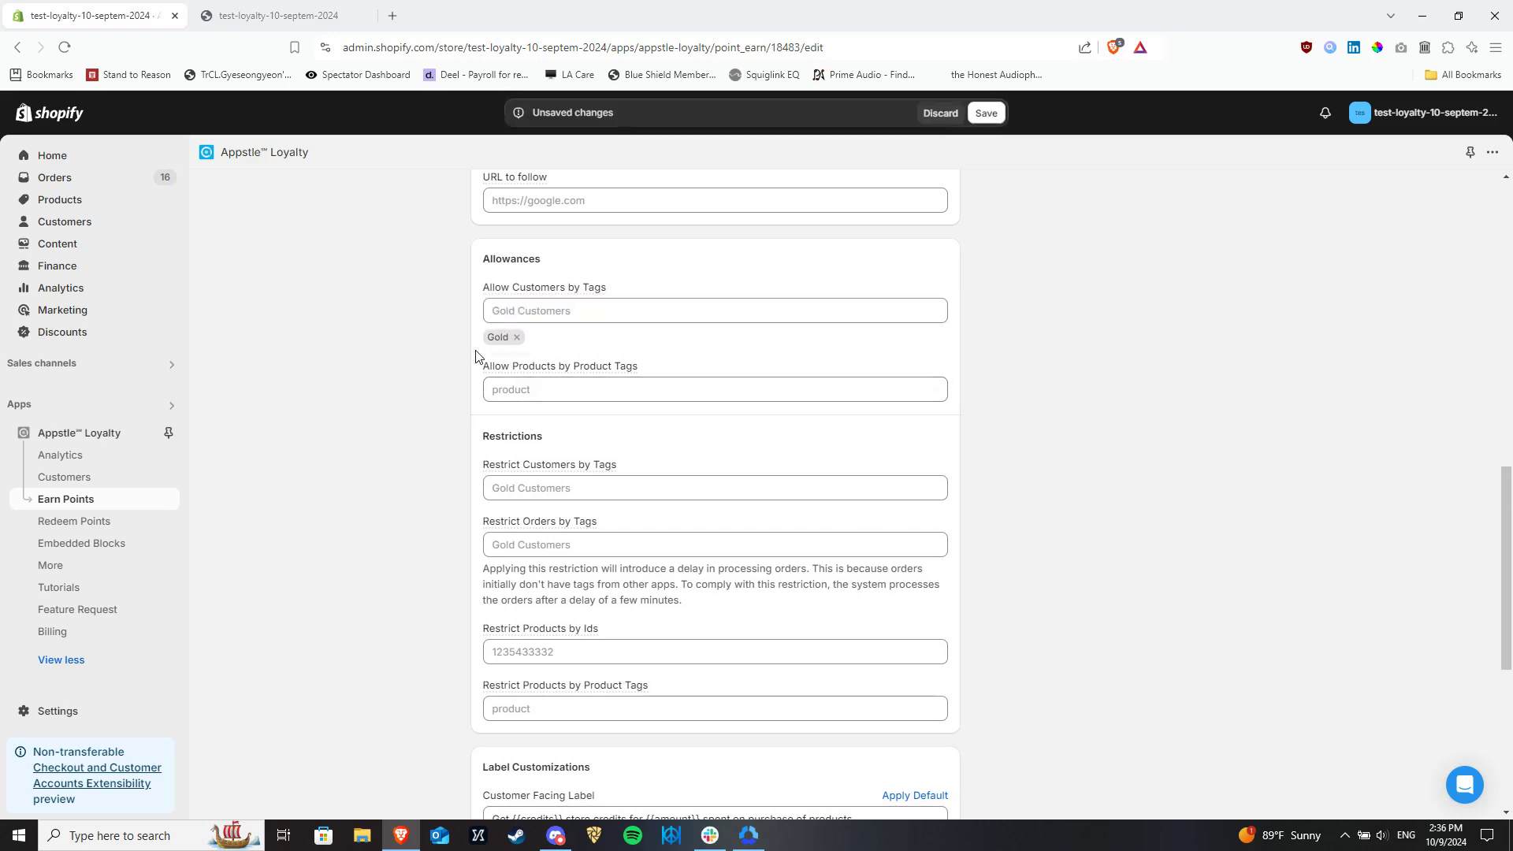
left_click(514, 340)
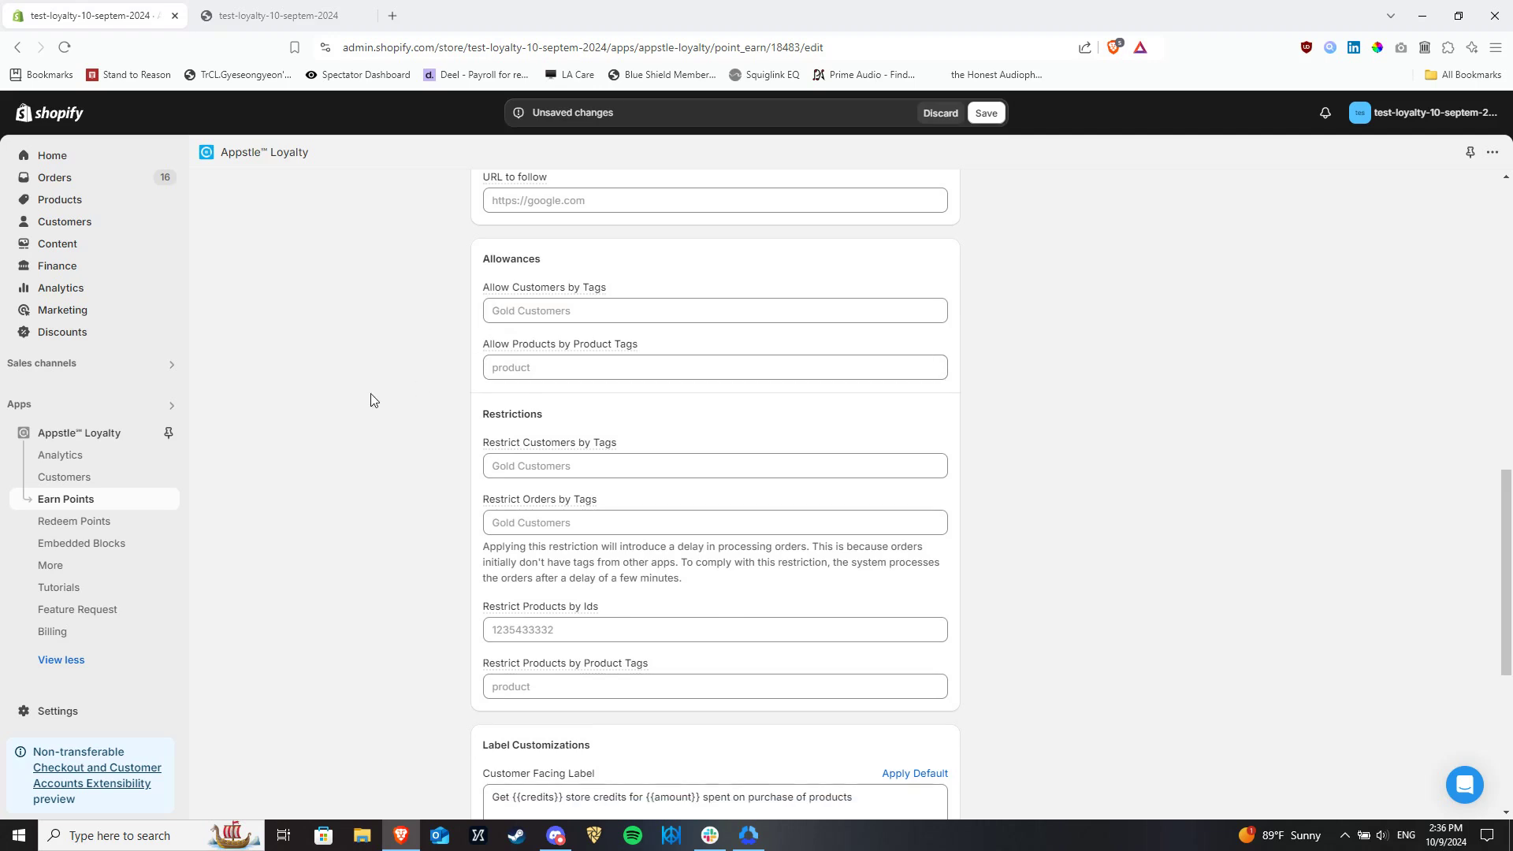
- Add the tags Bronze and Silver to the customers restricted by tags, and remove both again
left_click(533, 465)
type("Bronze")
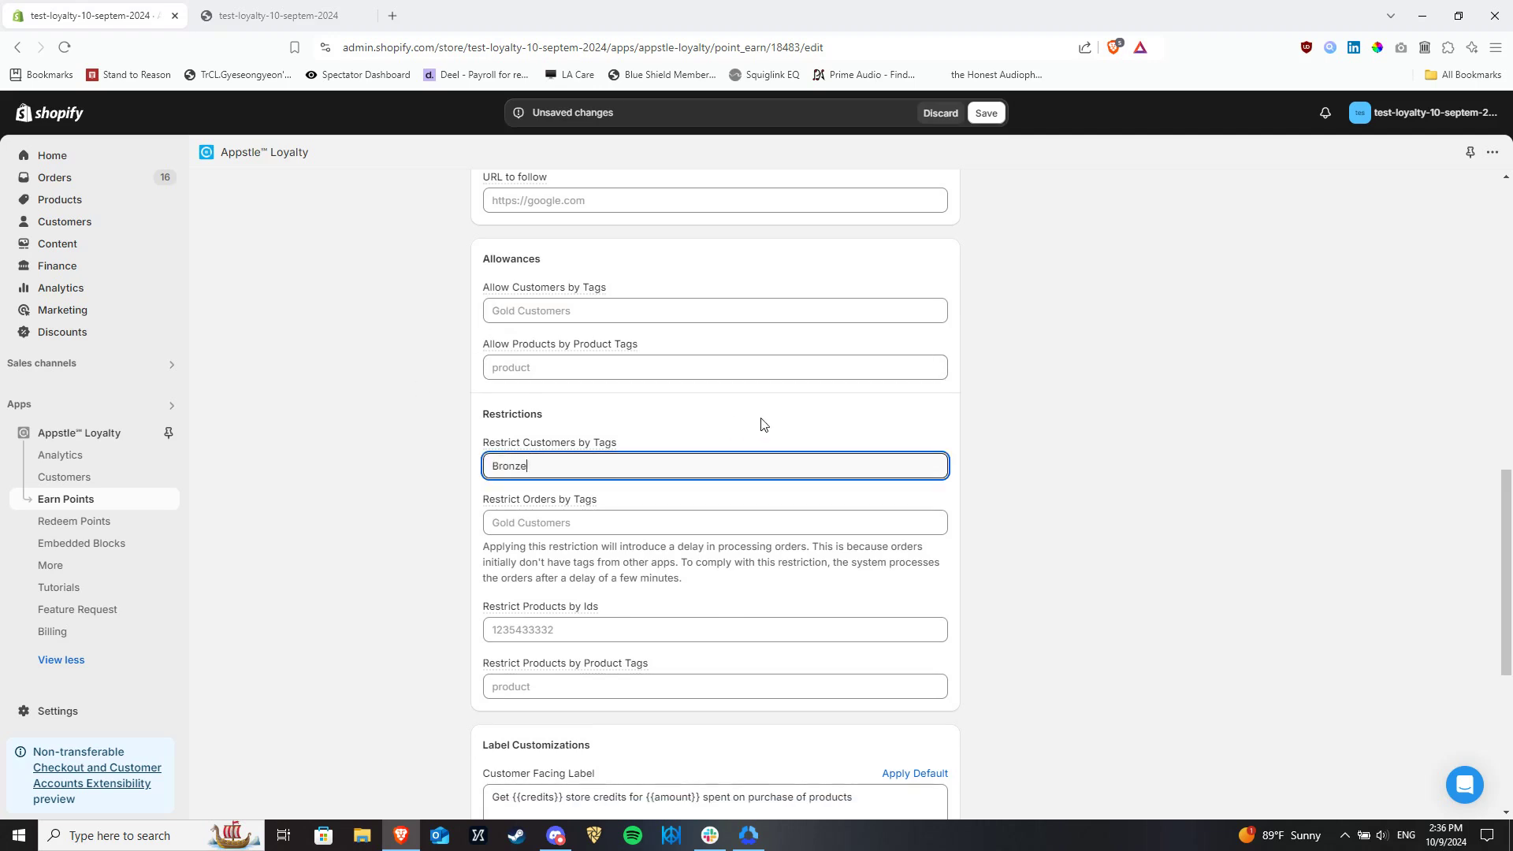
key("Return")
type("Silver")
key("Return")
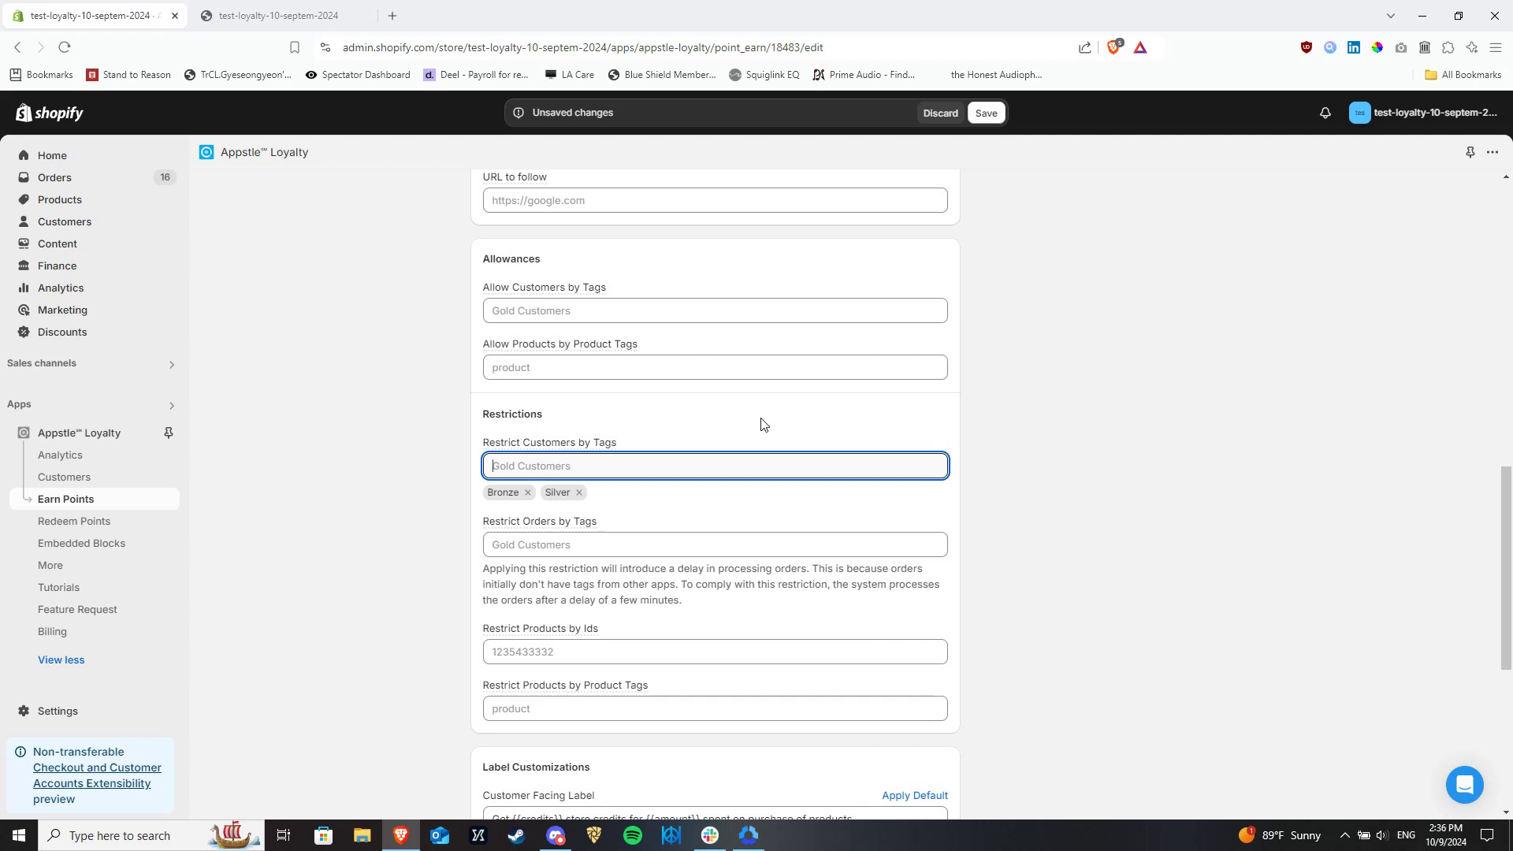
left_click(347, 533)
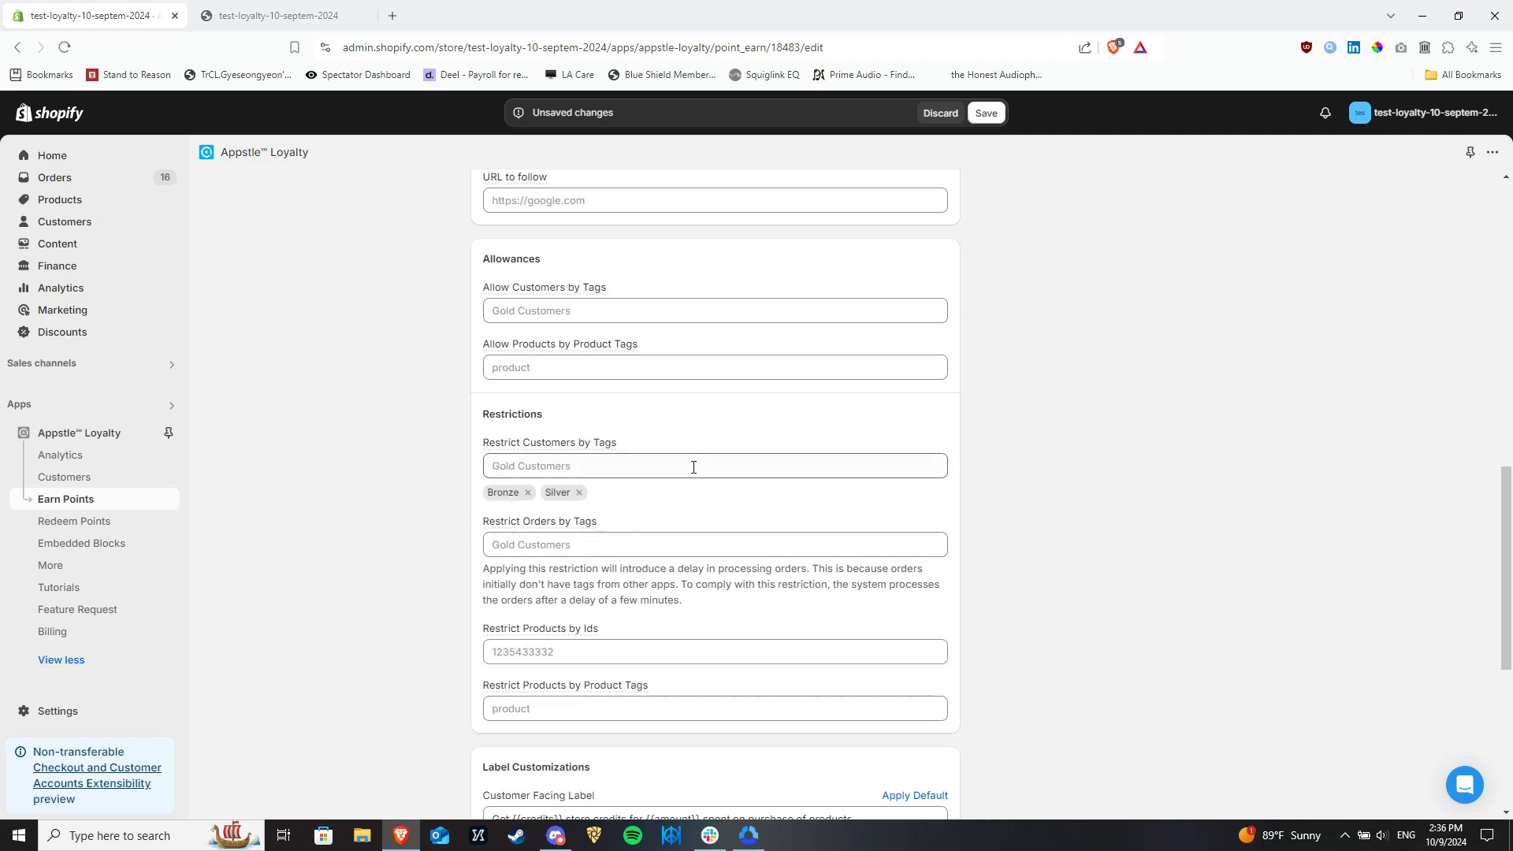
left_click(528, 493)
left_click(523, 493)
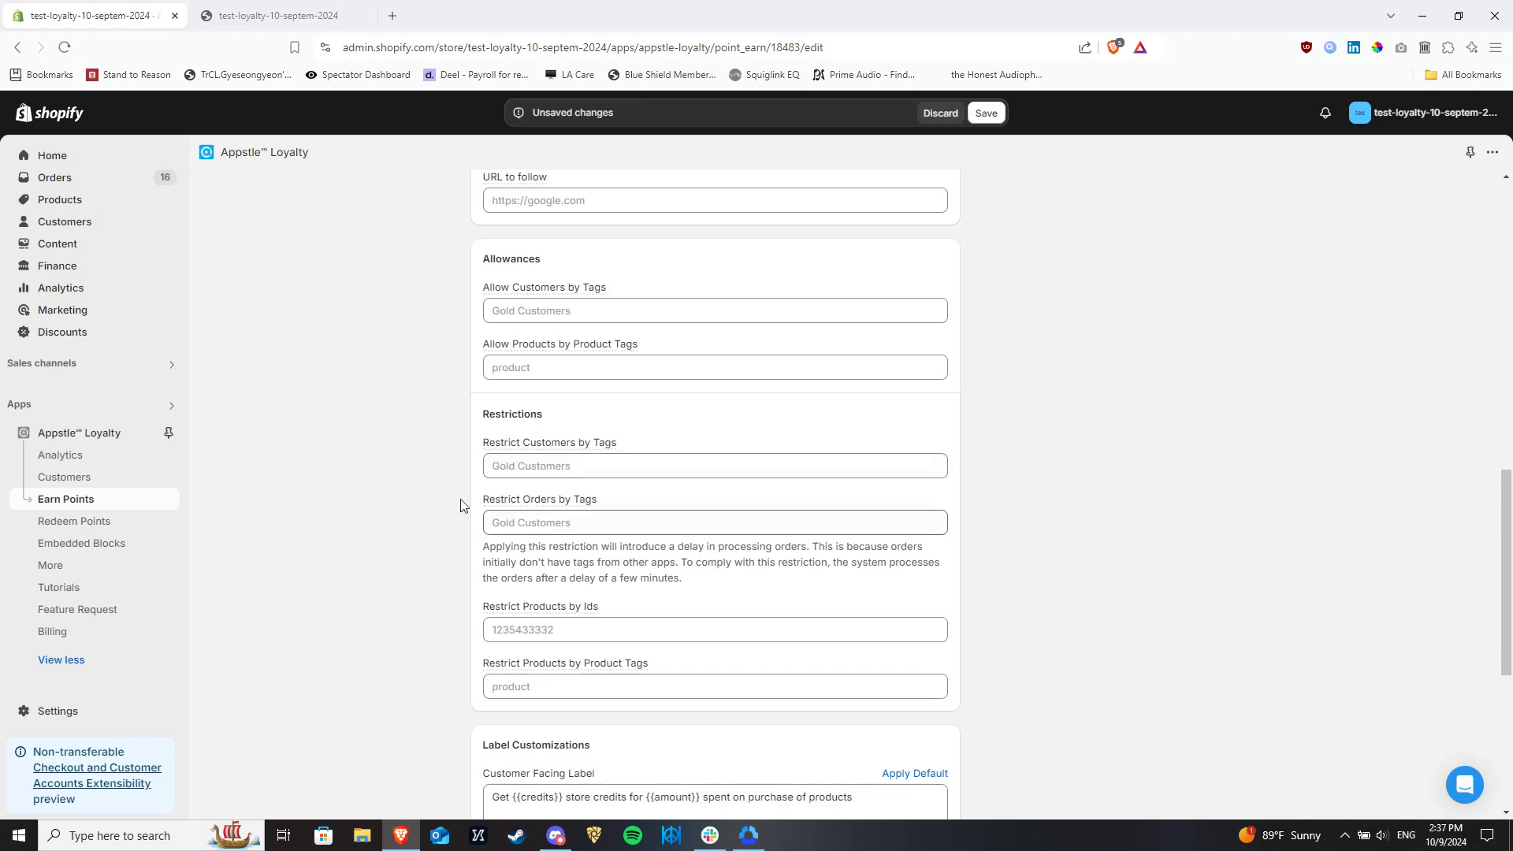
- Examine the rule's label customizations: the customer facing label, customer facing icon, notification banner message and refund notification label
scroll(1505, 568, "down", 2)
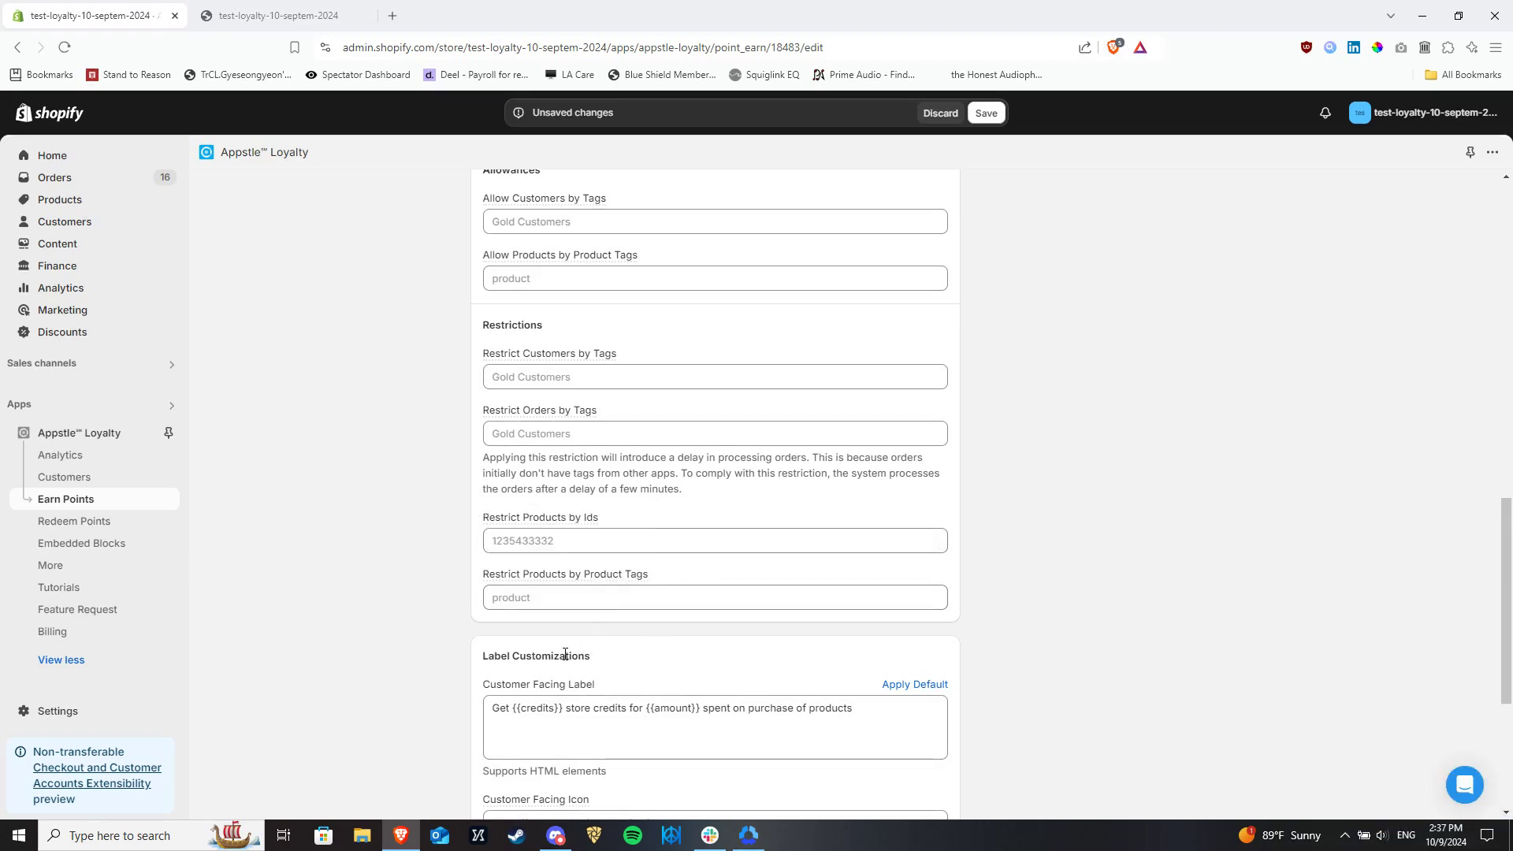
left_click_drag(1509, 566, 1509, 666)
left_click(932, 419)
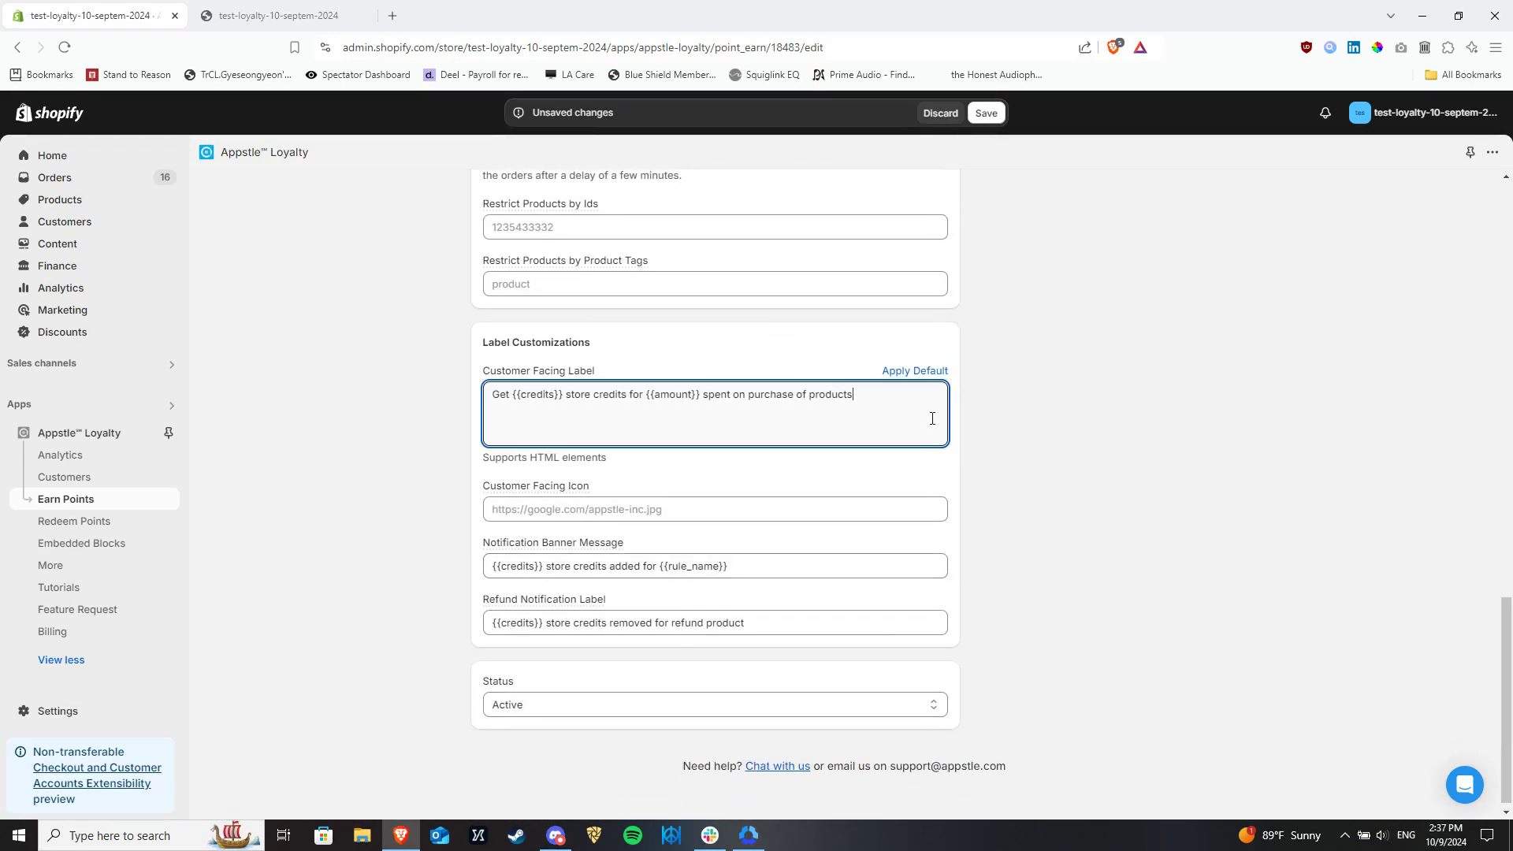
left_click_drag(940, 416, 351, 407)
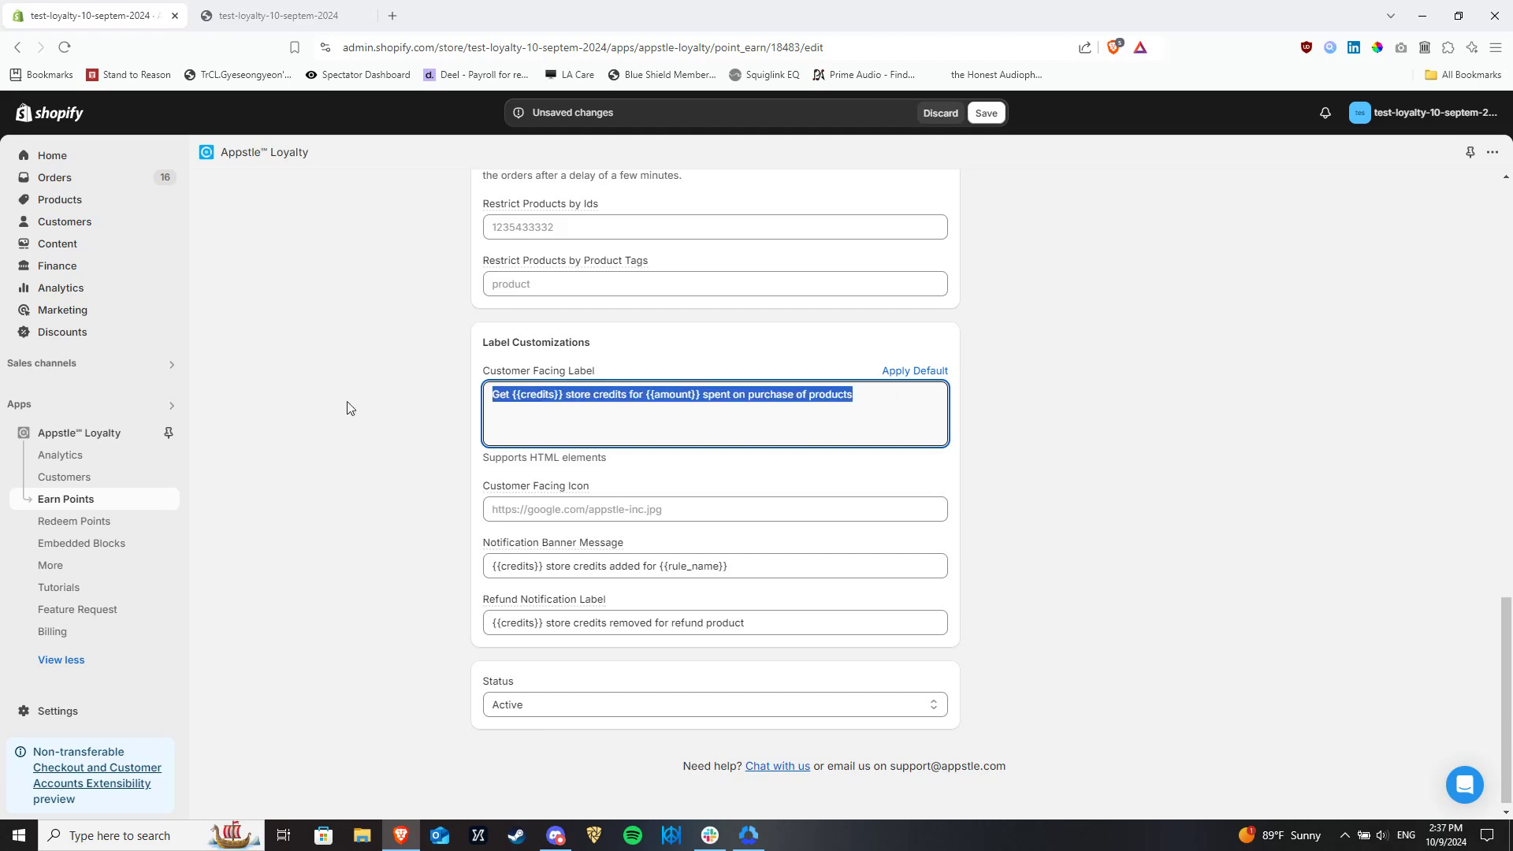
left_click(423, 419)
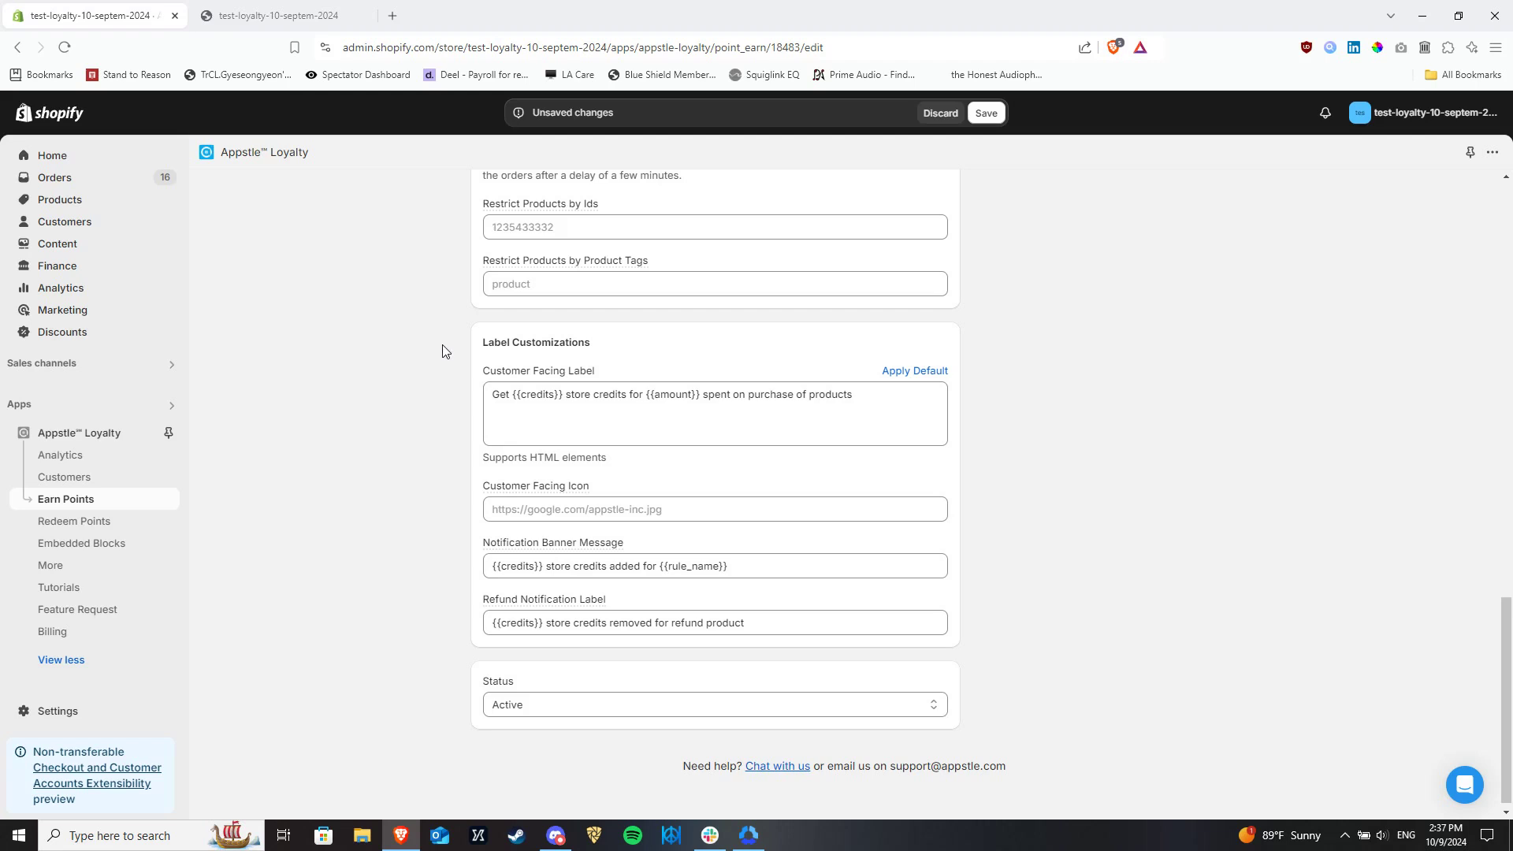
left_click(627, 508)
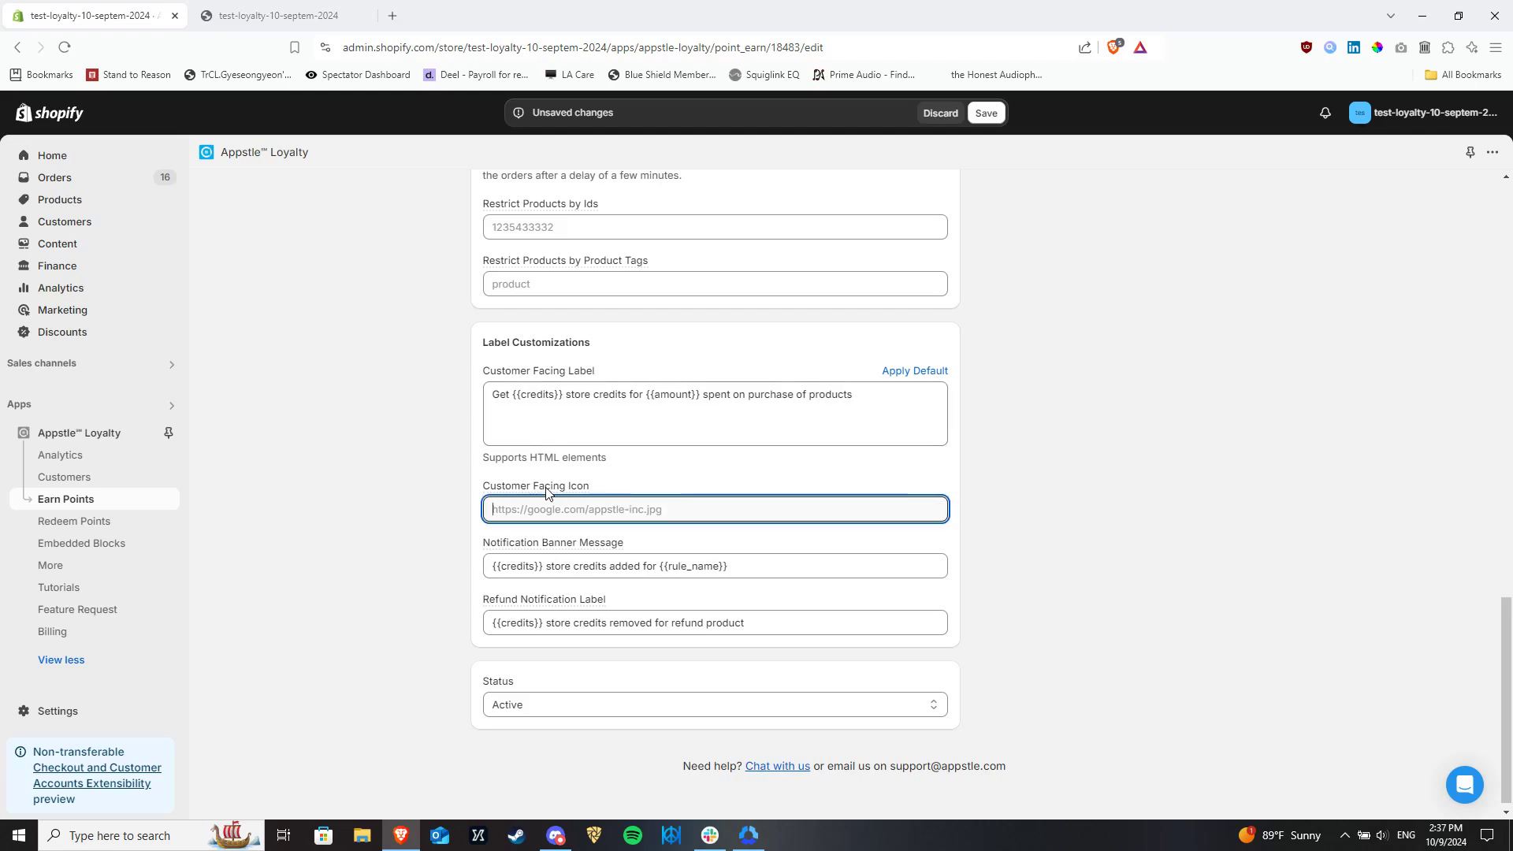
mouse_move(548, 493)
left_click(429, 532)
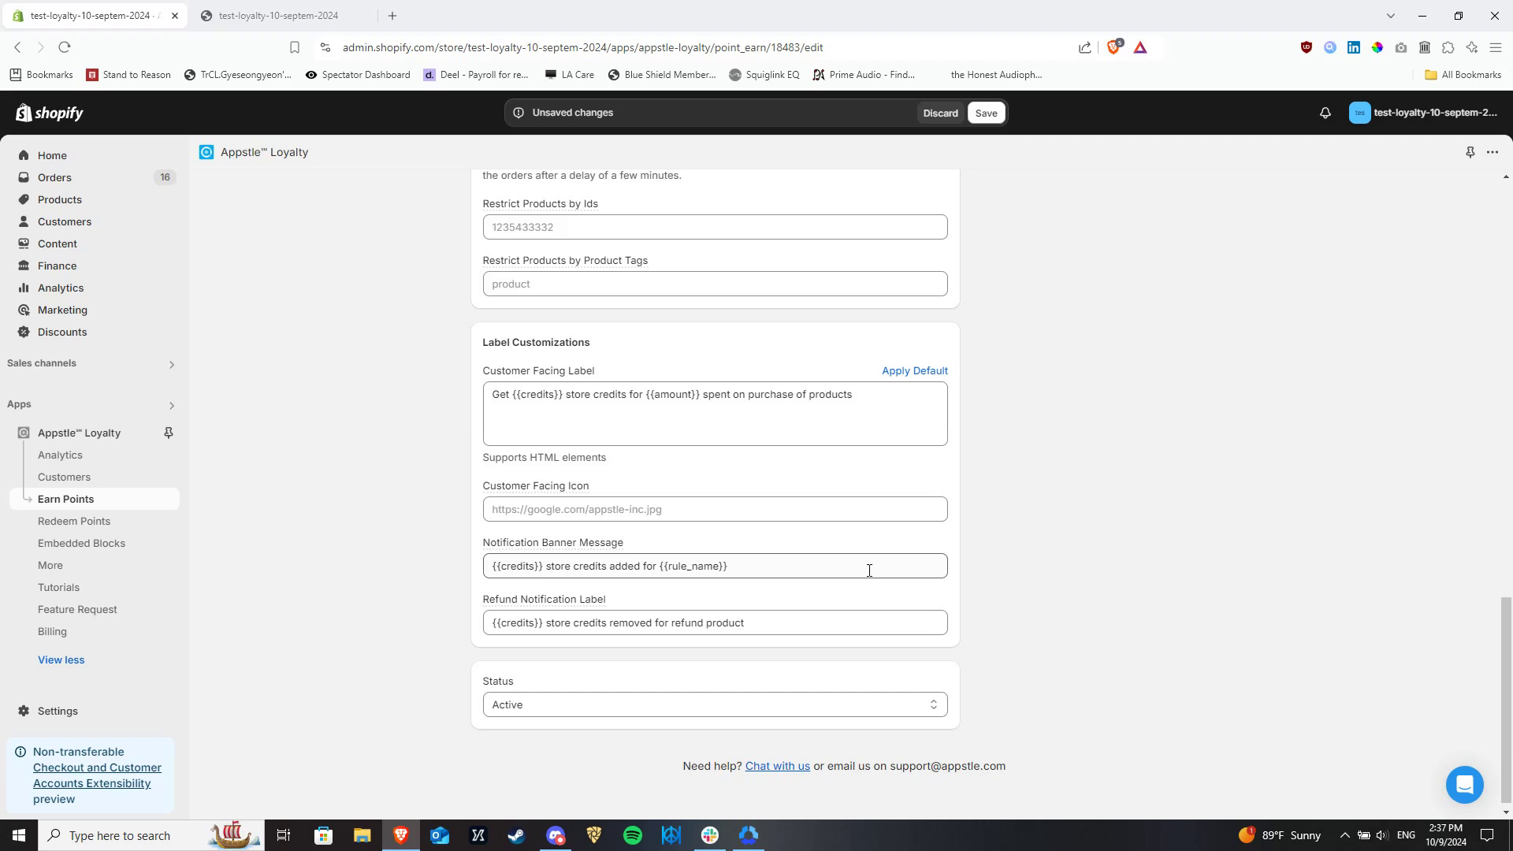
left_click_drag(868, 570, 222, 537)
left_click(352, 547)
mouse_move(579, 546)
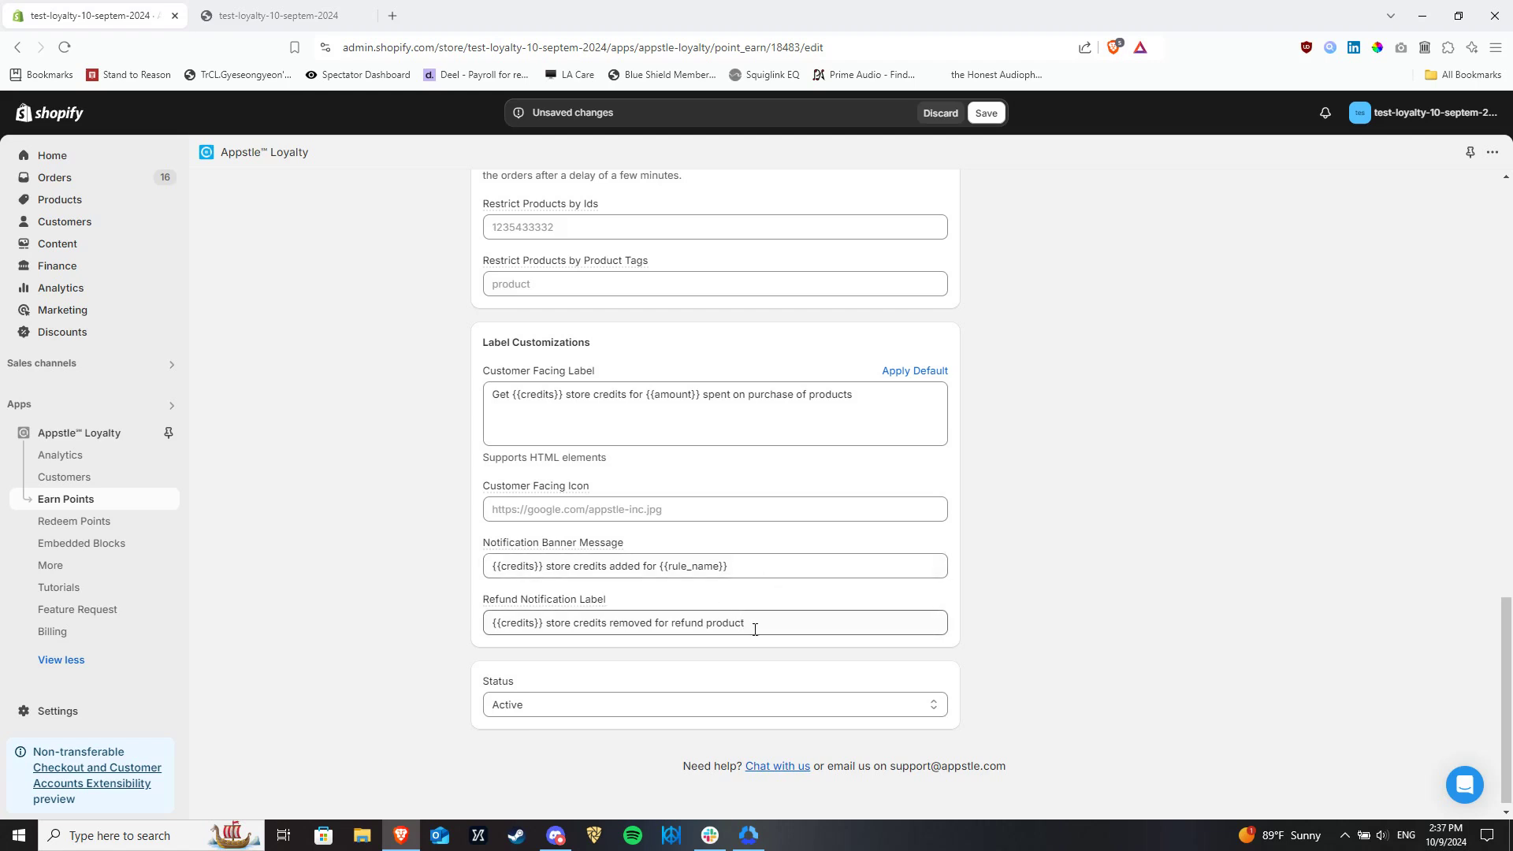
- Keep the Purchase Product rule's status as Active and save the rule
left_click(774, 703)
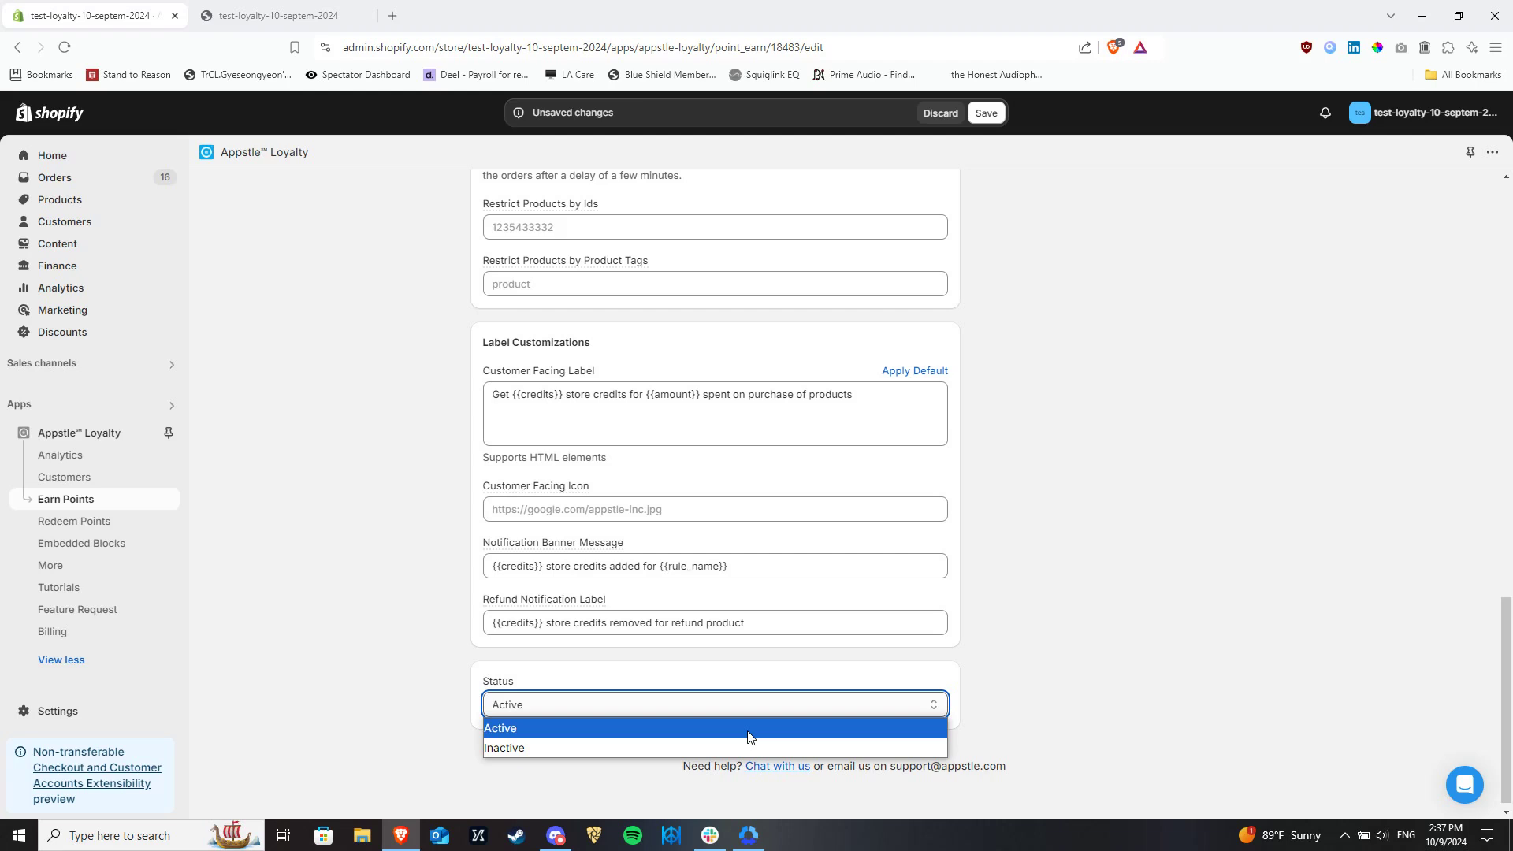
left_click(748, 728)
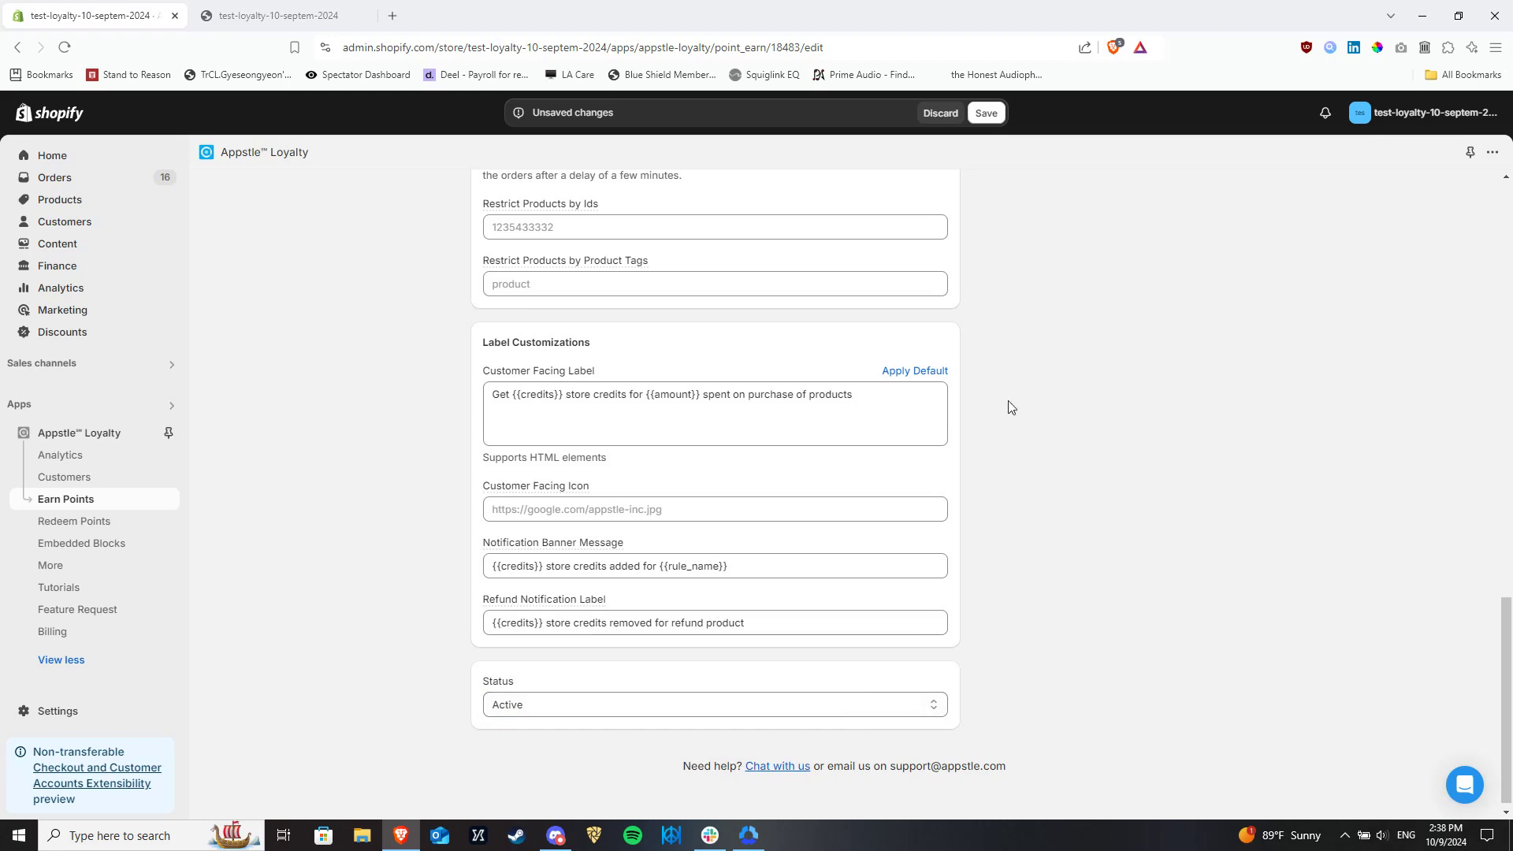
scroll(1009, 405, "up", 8)
scroll(1008, 406, "up", 10)
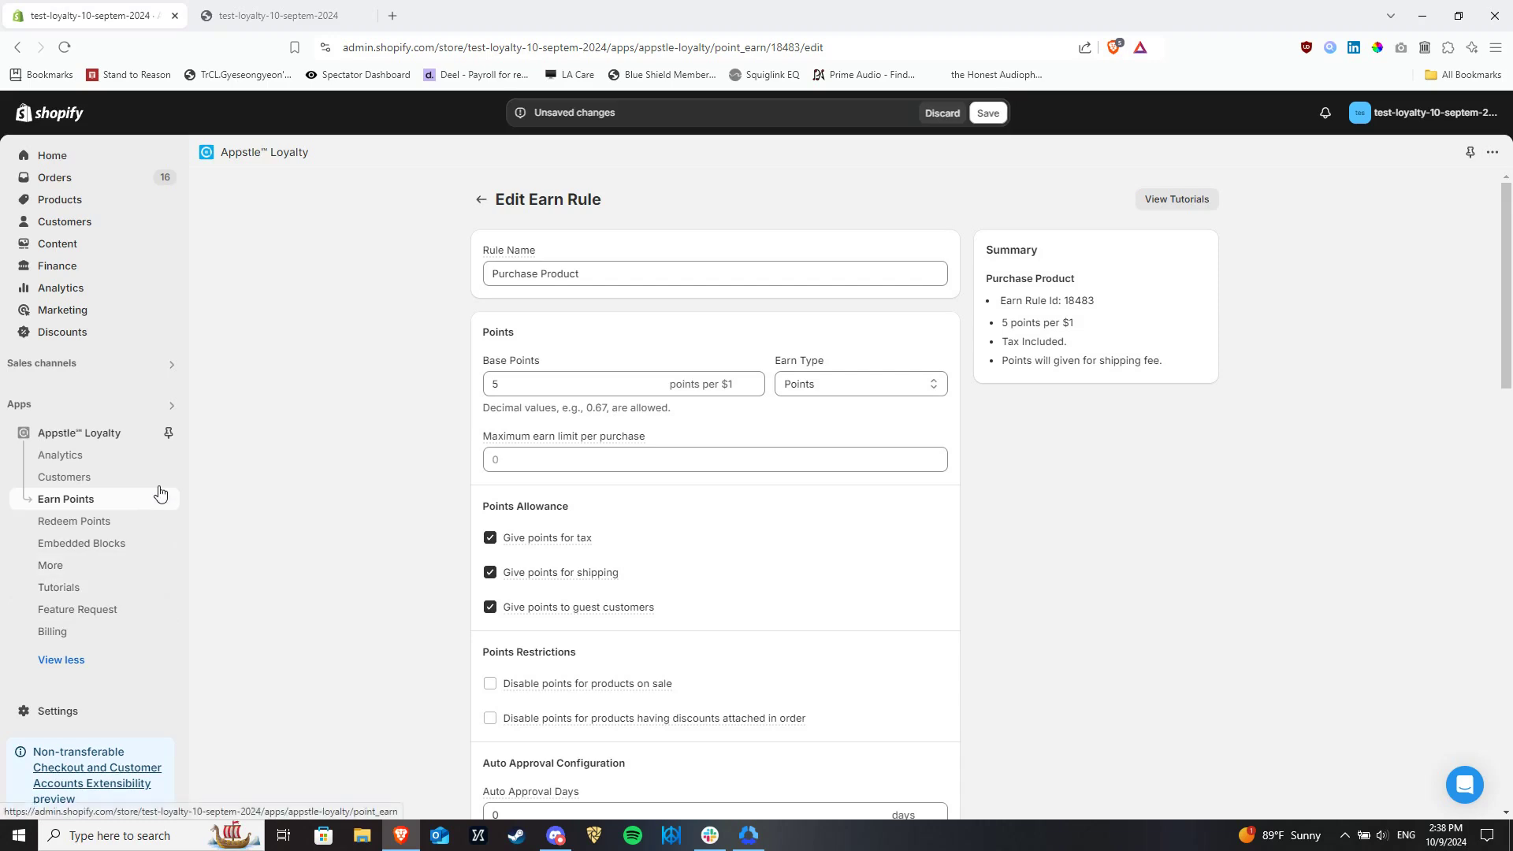
left_click(986, 120)
- Switch to the storefront and view the ways to earn rewards in the Loyalty Rewards widget
left_click(287, 15)
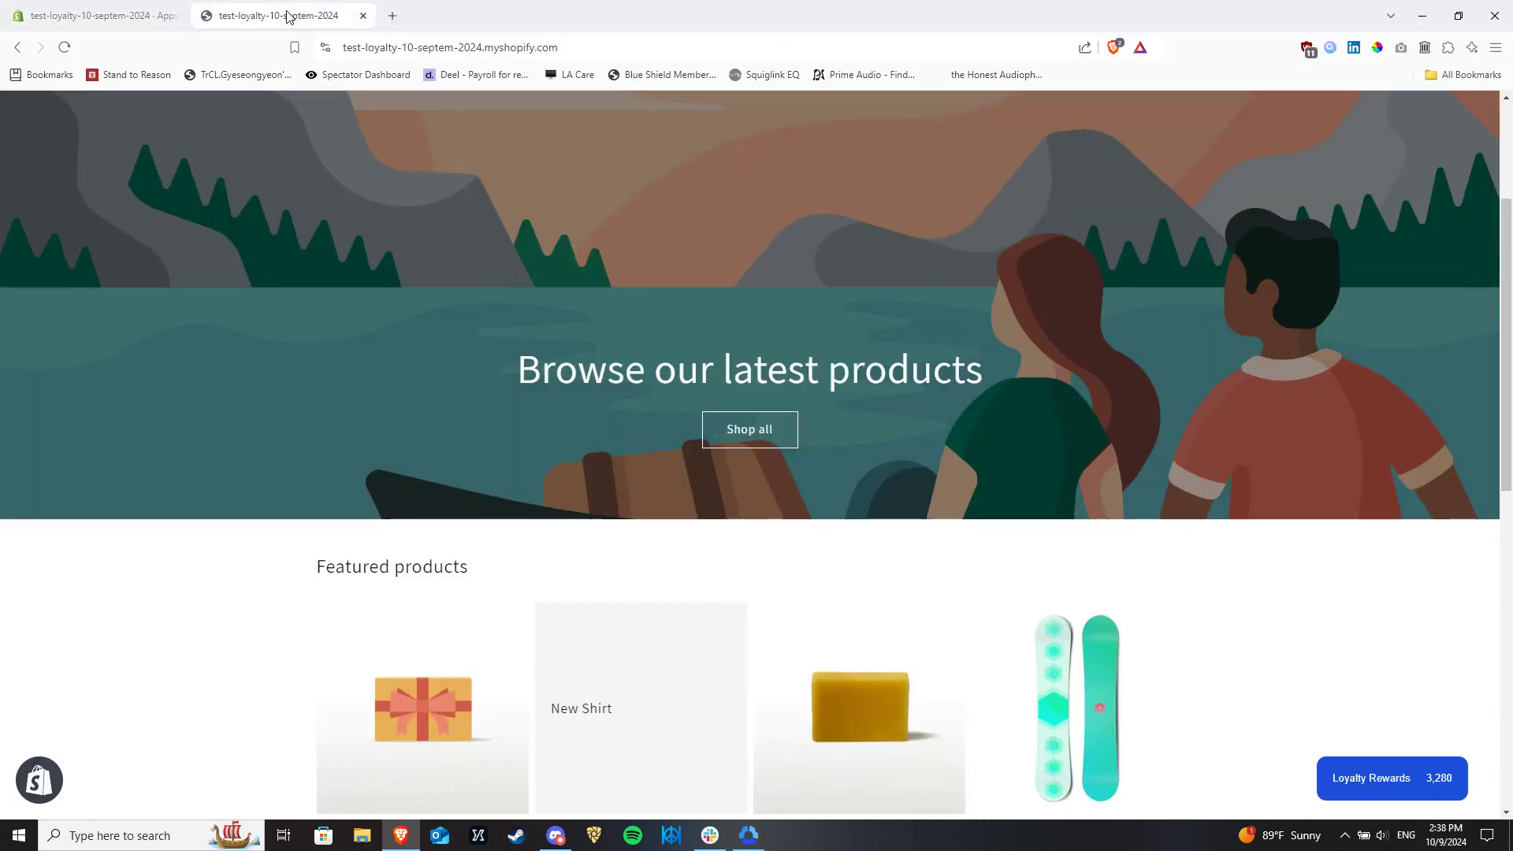
scroll(1031, 428, "down", 3)
left_click(1369, 778)
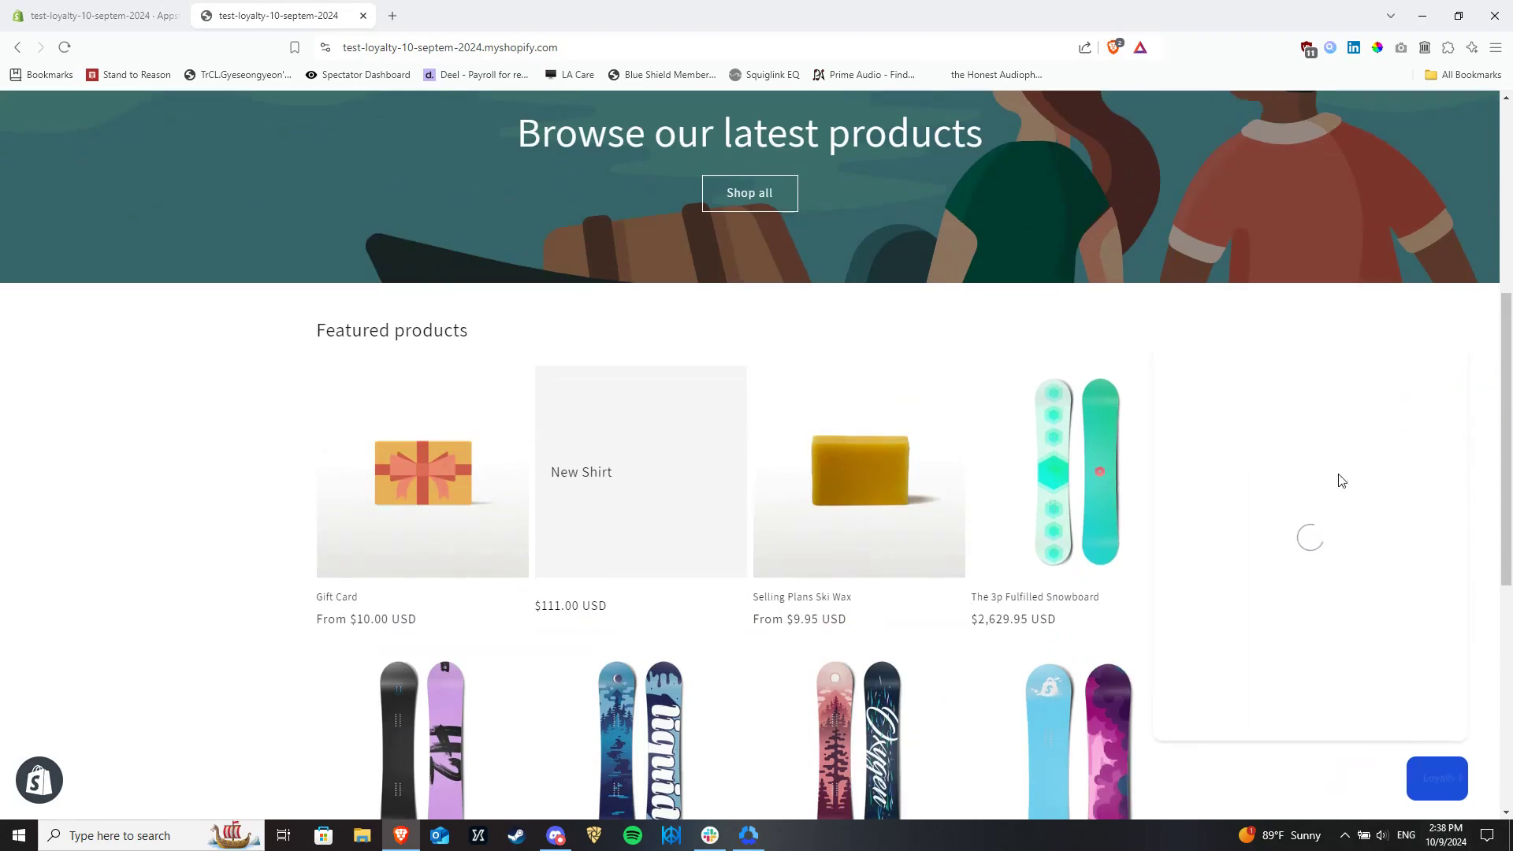
scroll(1300, 512, "down", 3)
left_click(1276, 513)
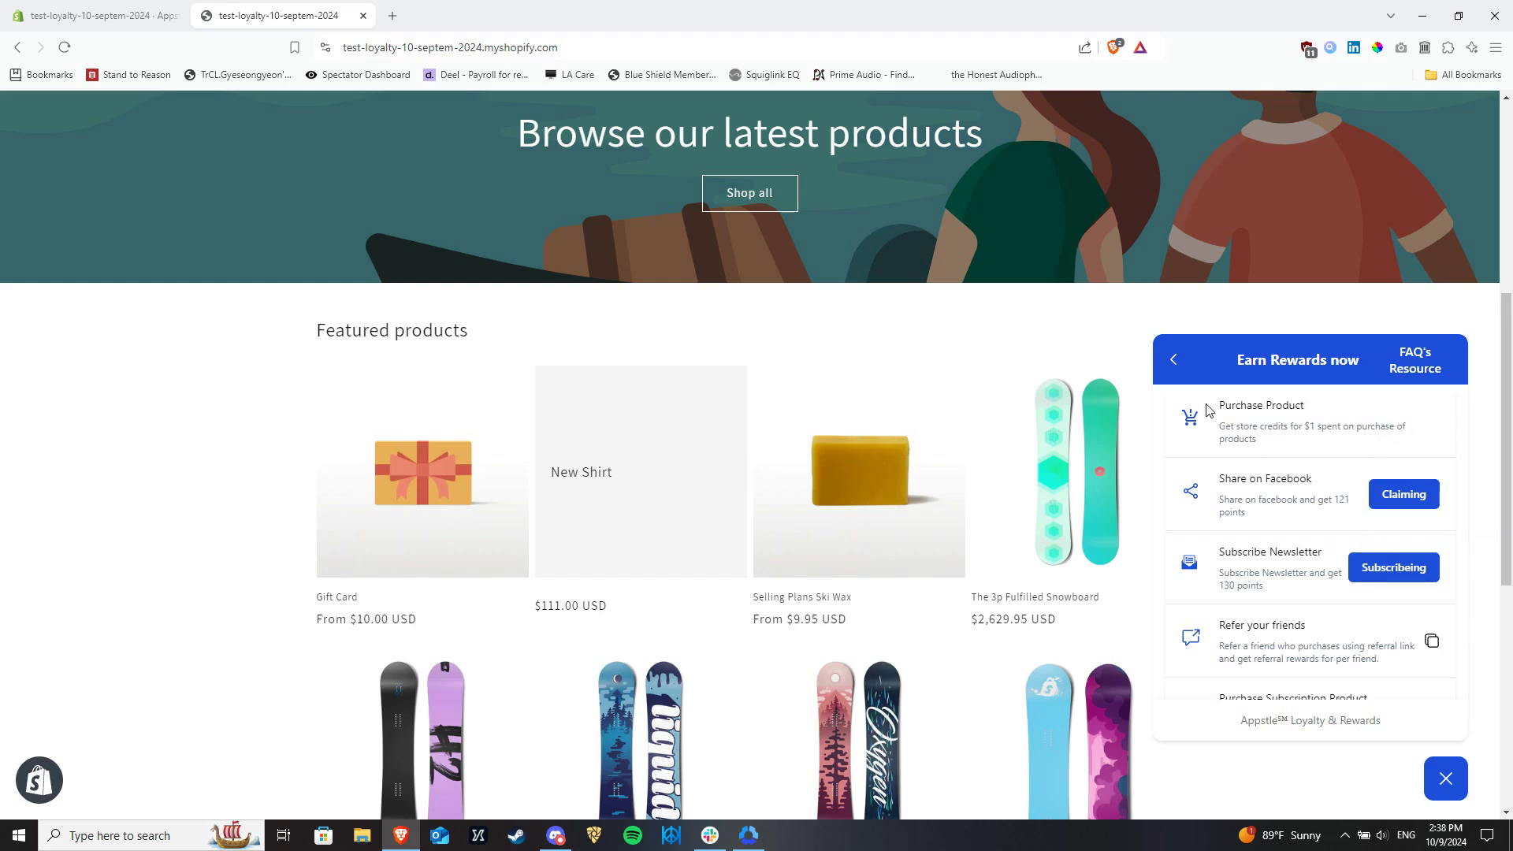
left_click(1182, 368)
- Return to the Shopify admin, view the Birthday rule from the core earn rule events, and leave it unchanged
left_click(77, 15)
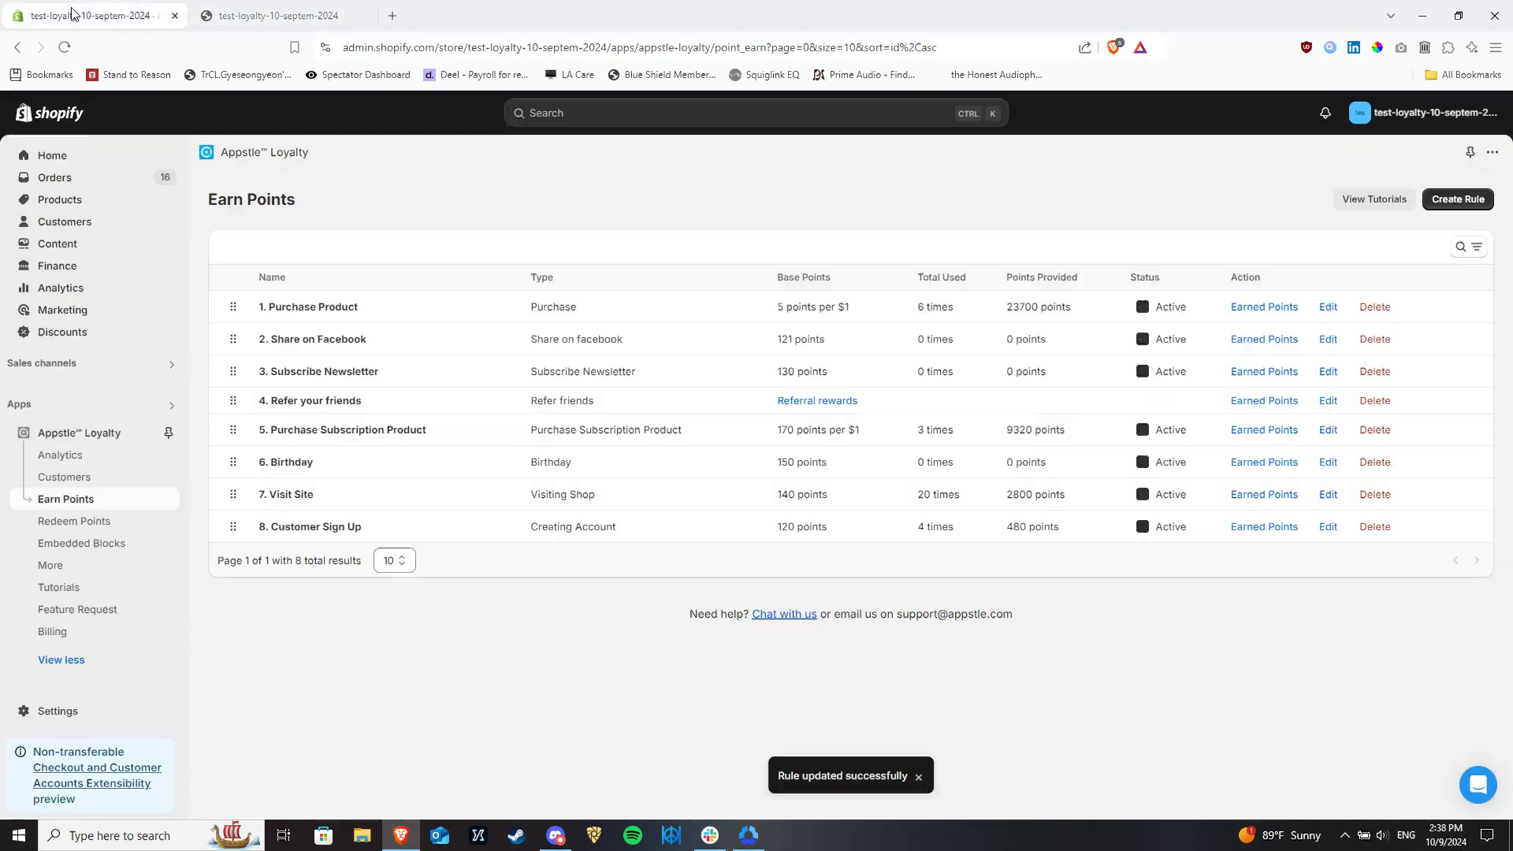
left_click(1467, 202)
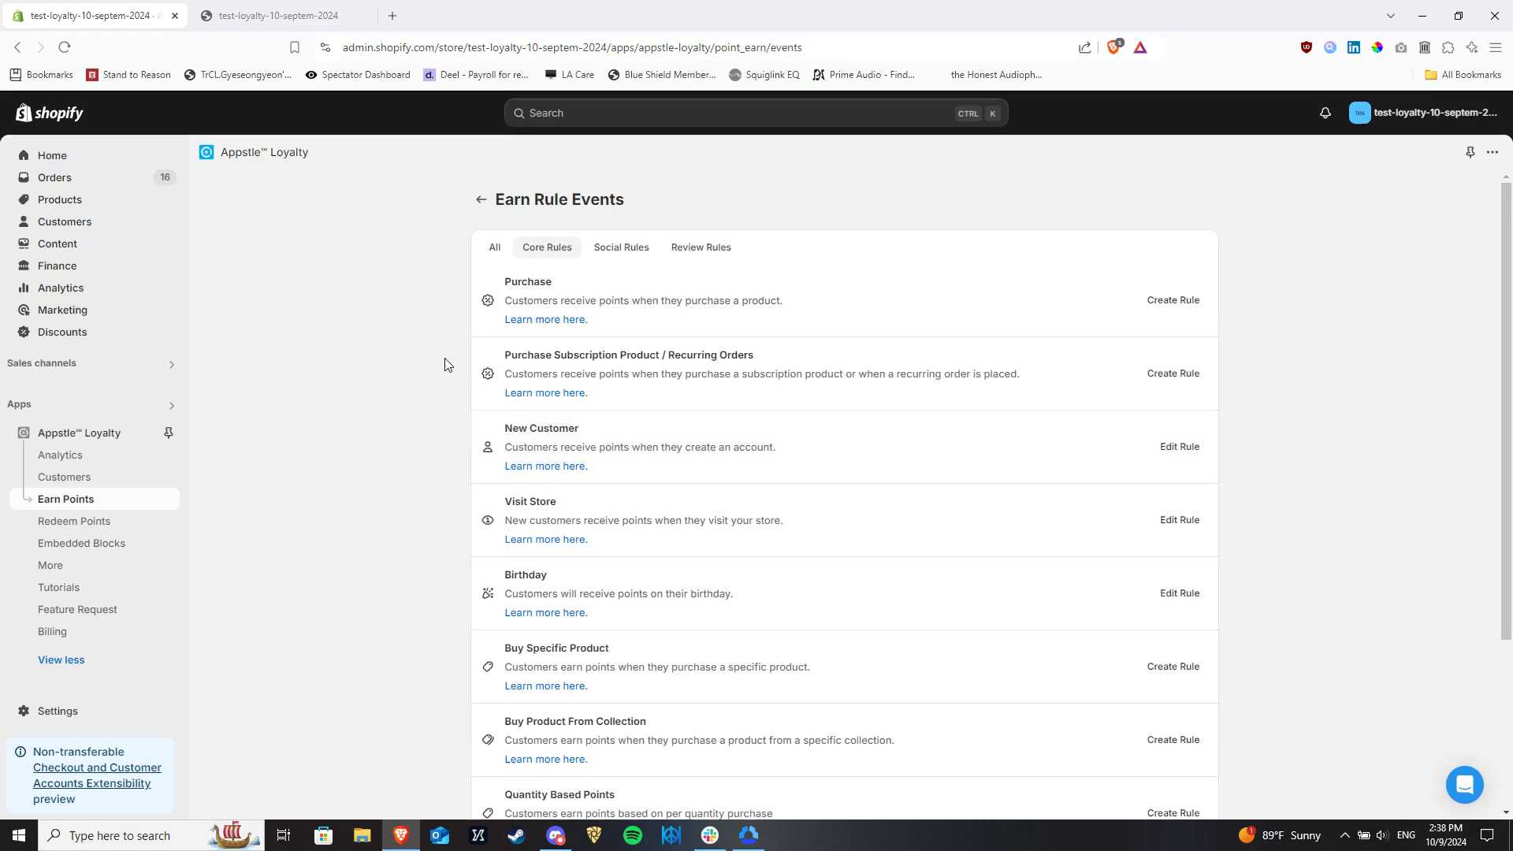
scroll(1465, 457, "down", 1)
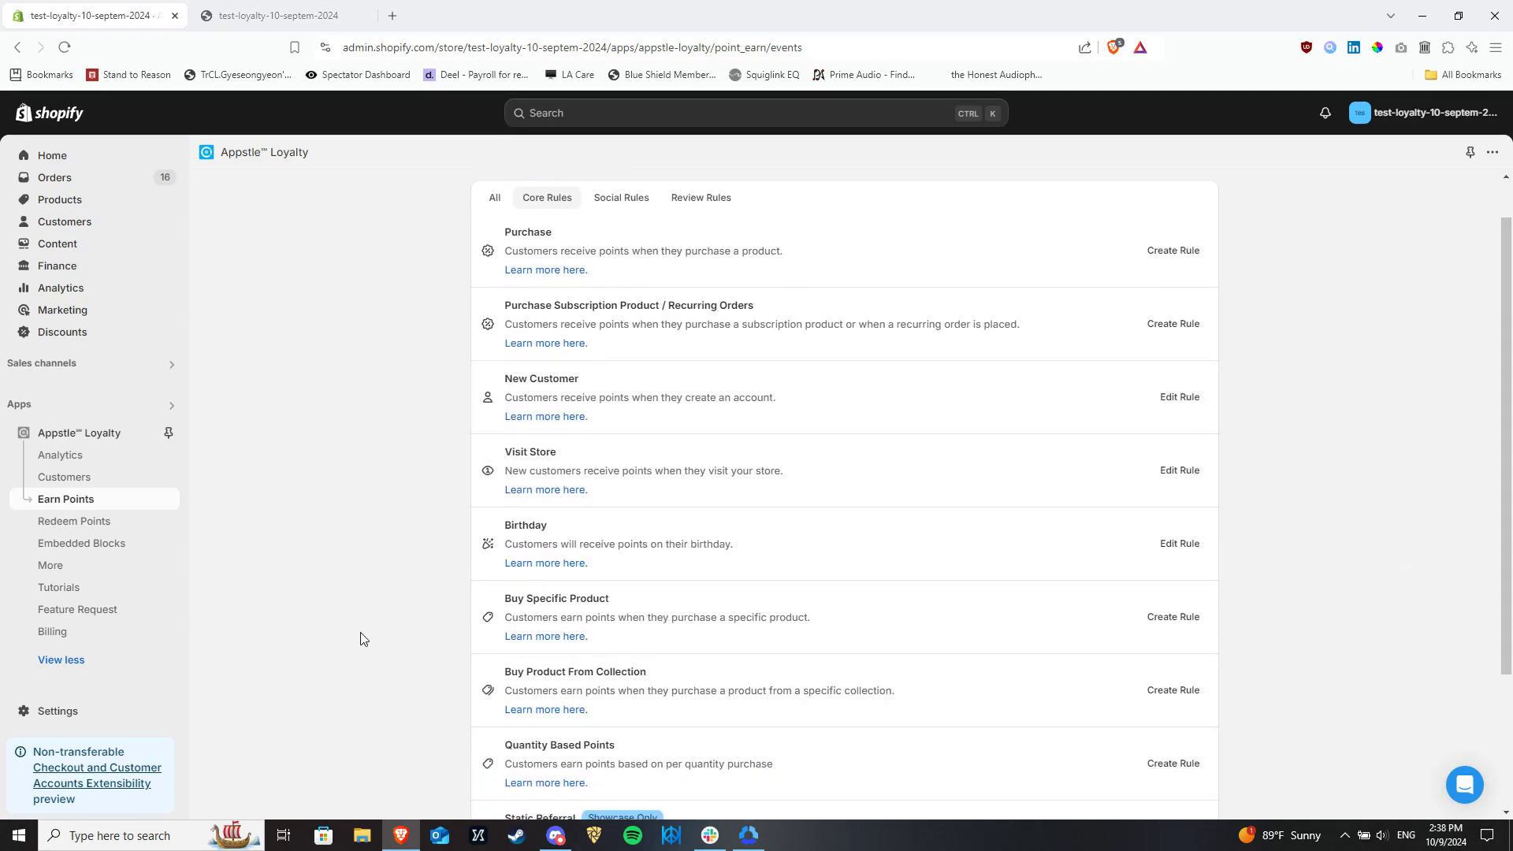
left_click(1180, 542)
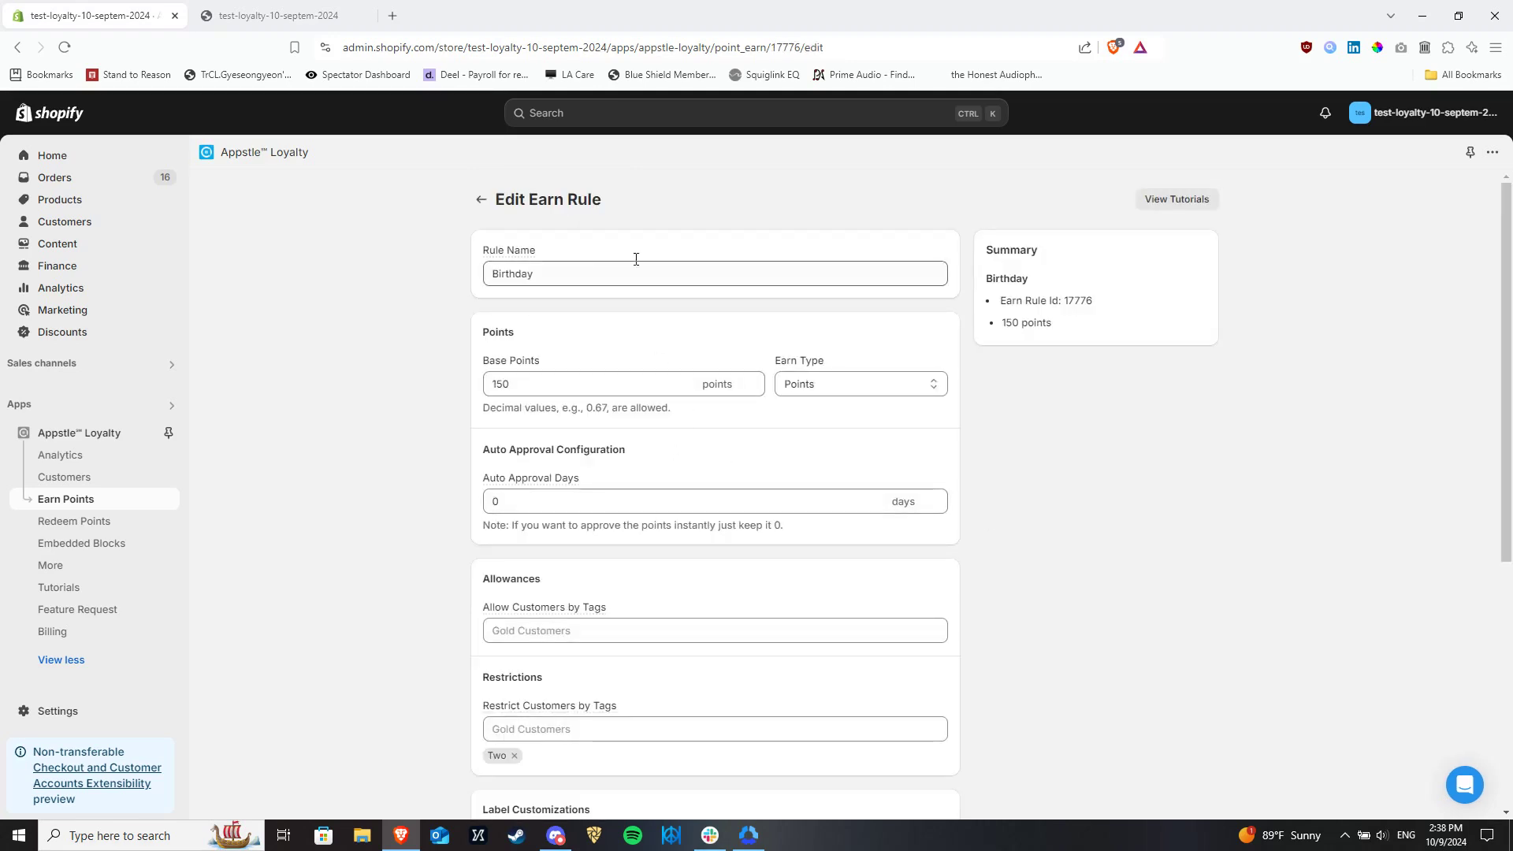
left_click(482, 199)
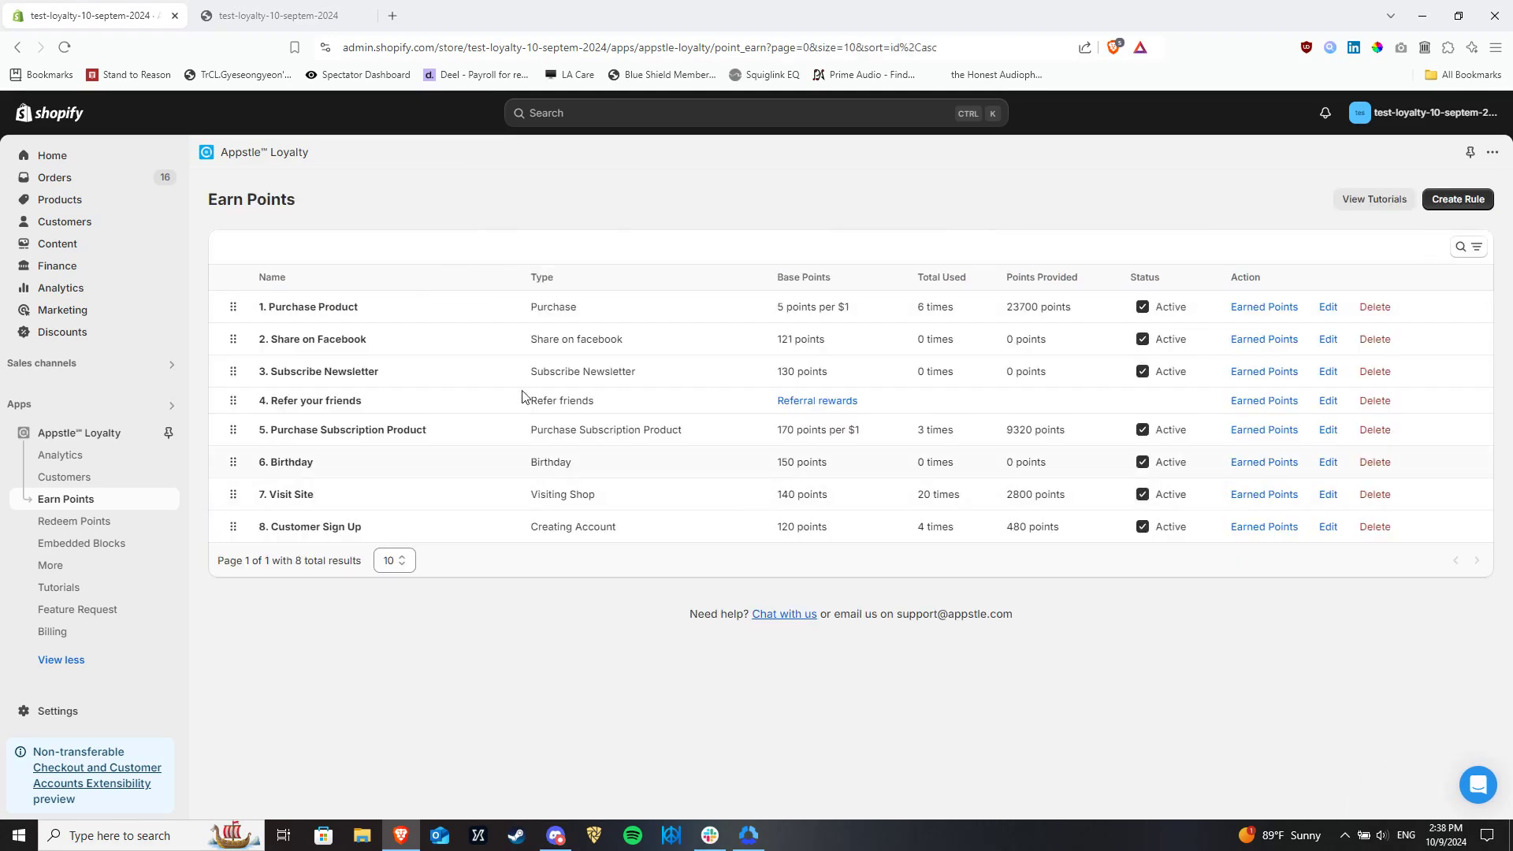
- View the new rule form for Buy Specific Product, including its product and variant selection, and leave without creating the rule
left_click(1457, 200)
left_click(552, 247)
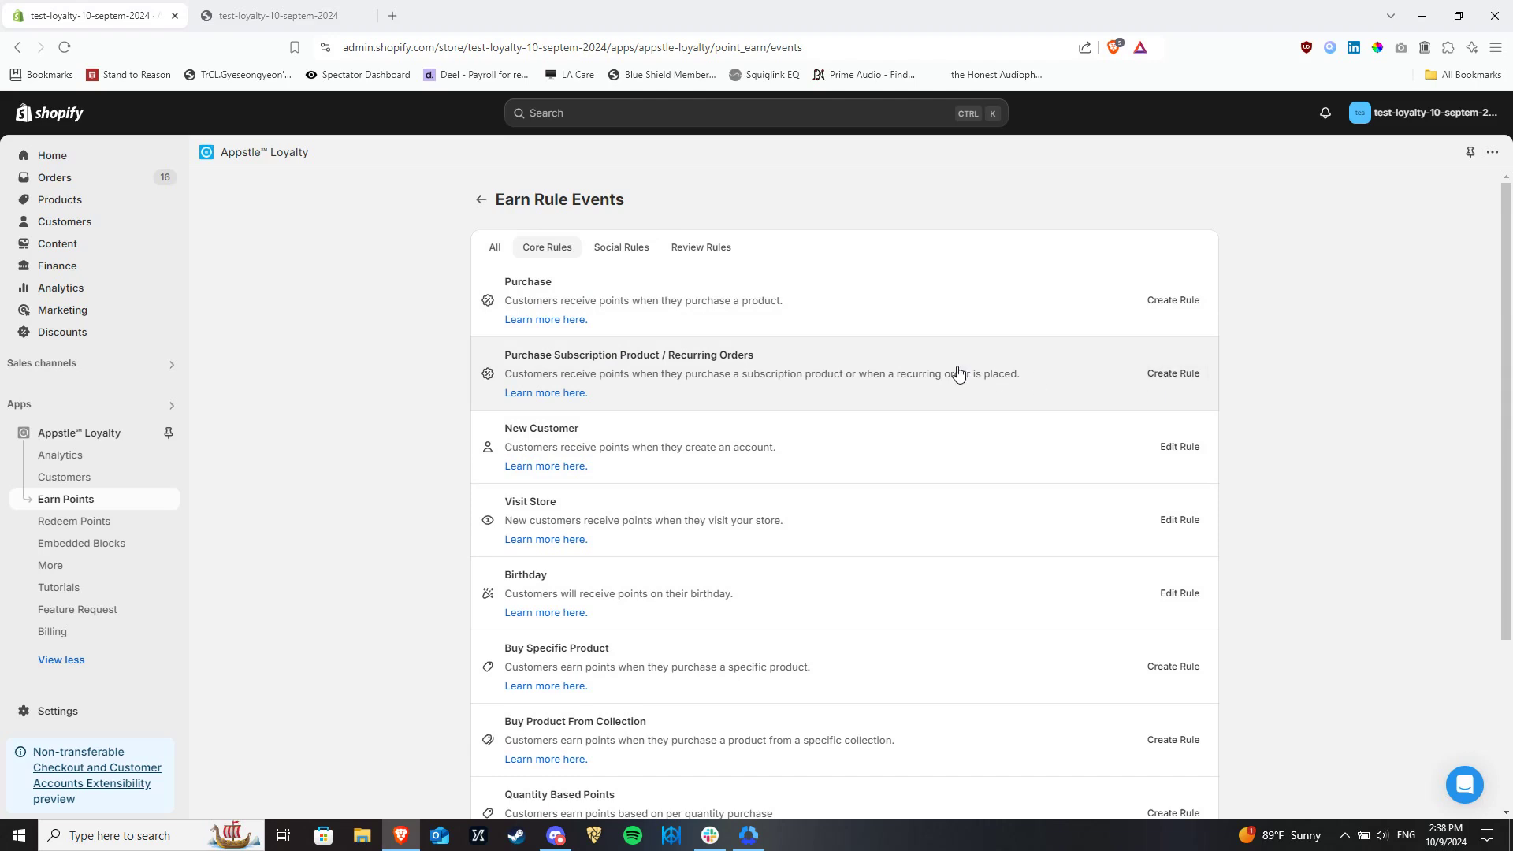
scroll(958, 372, "down", 3)
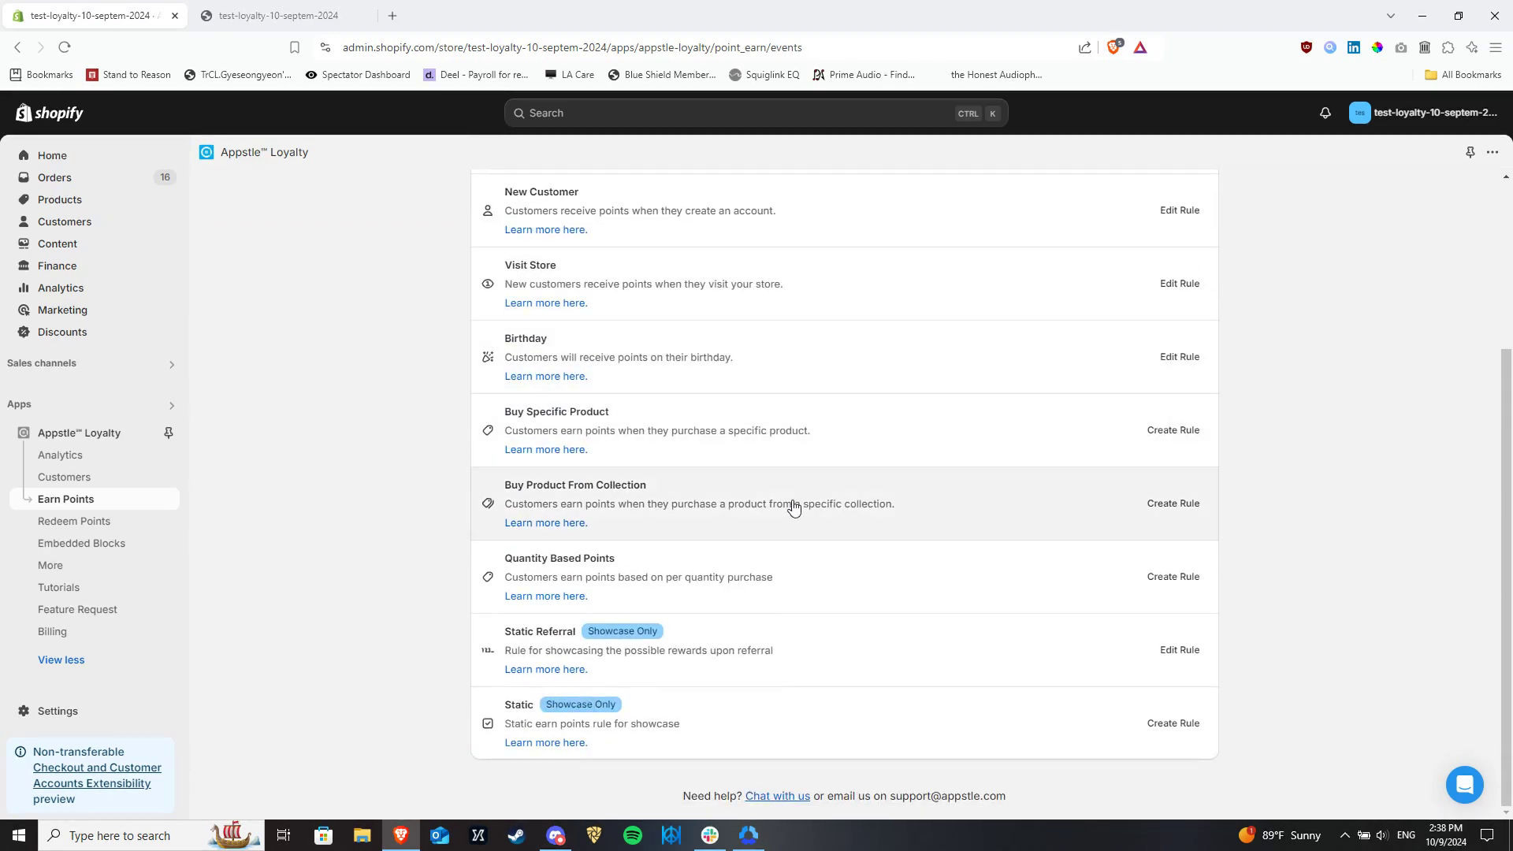
left_click(1152, 431)
scroll(912, 449, "down", 6)
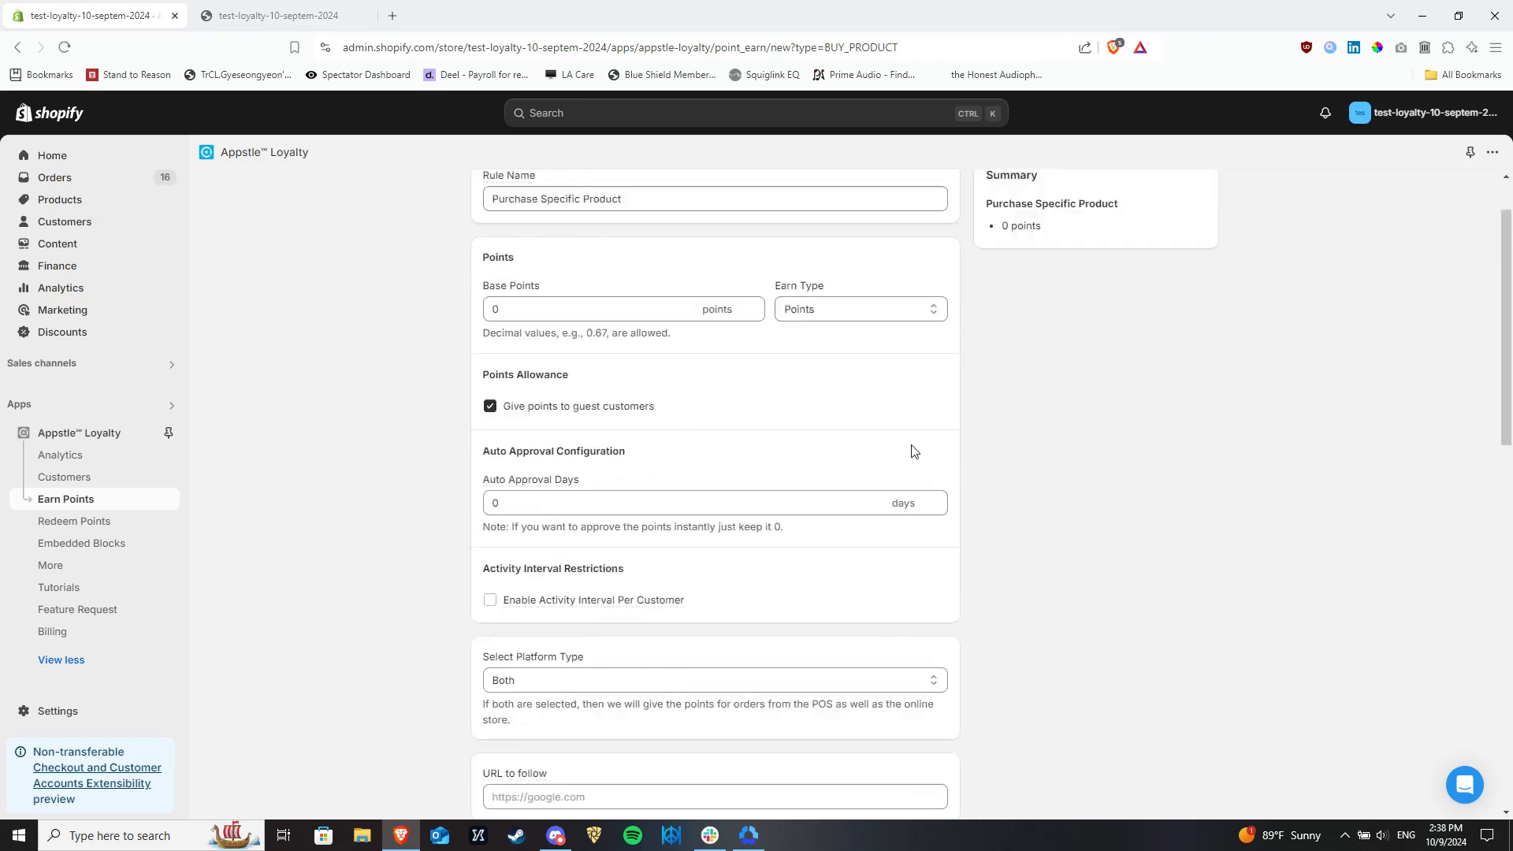
left_click(918, 460)
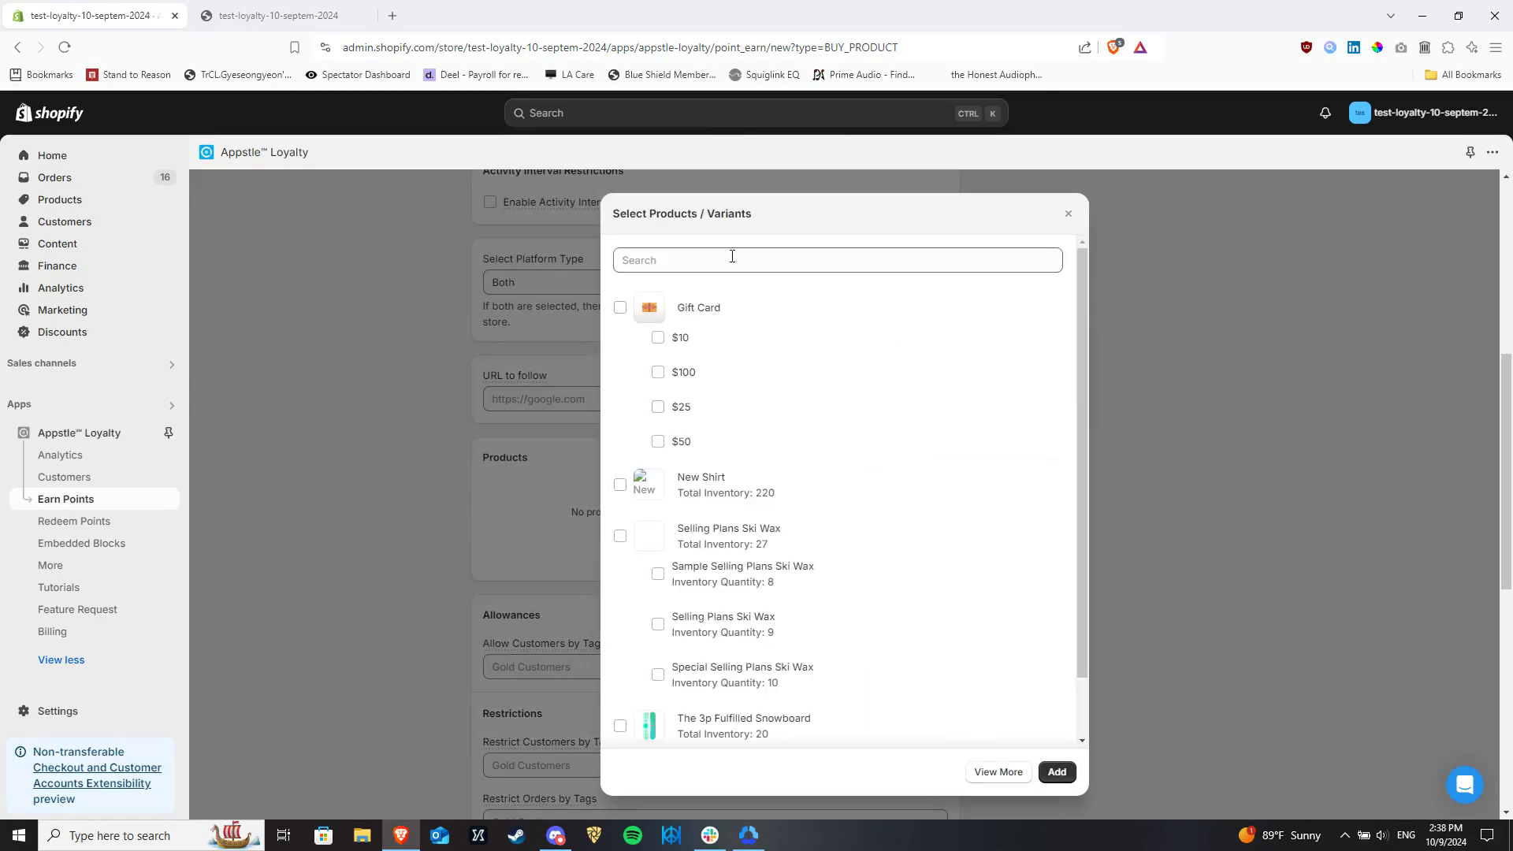
left_click(1068, 213)
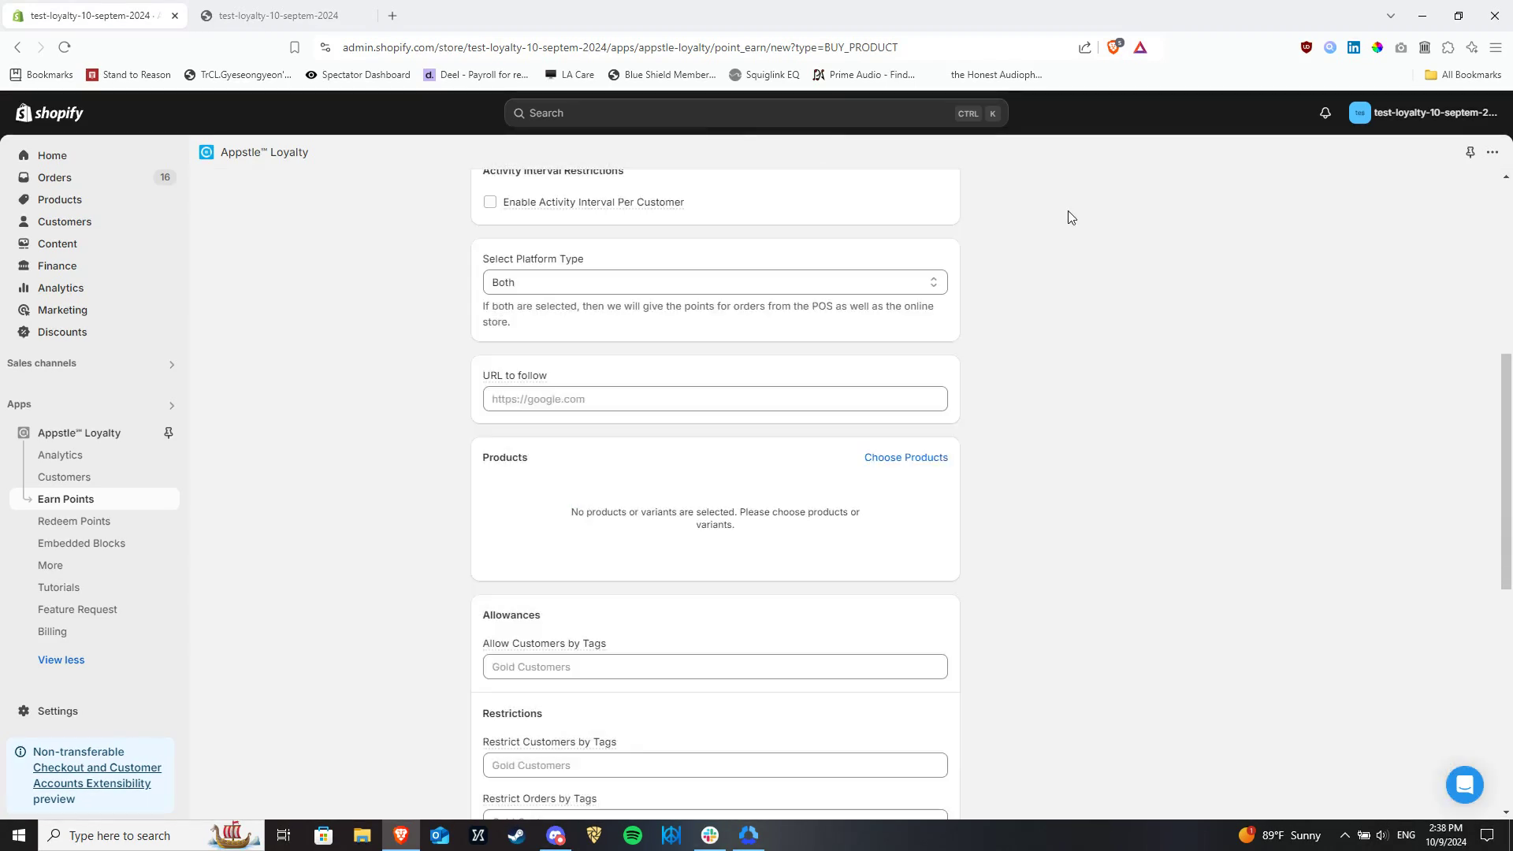
scroll(549, 504, "up", 6)
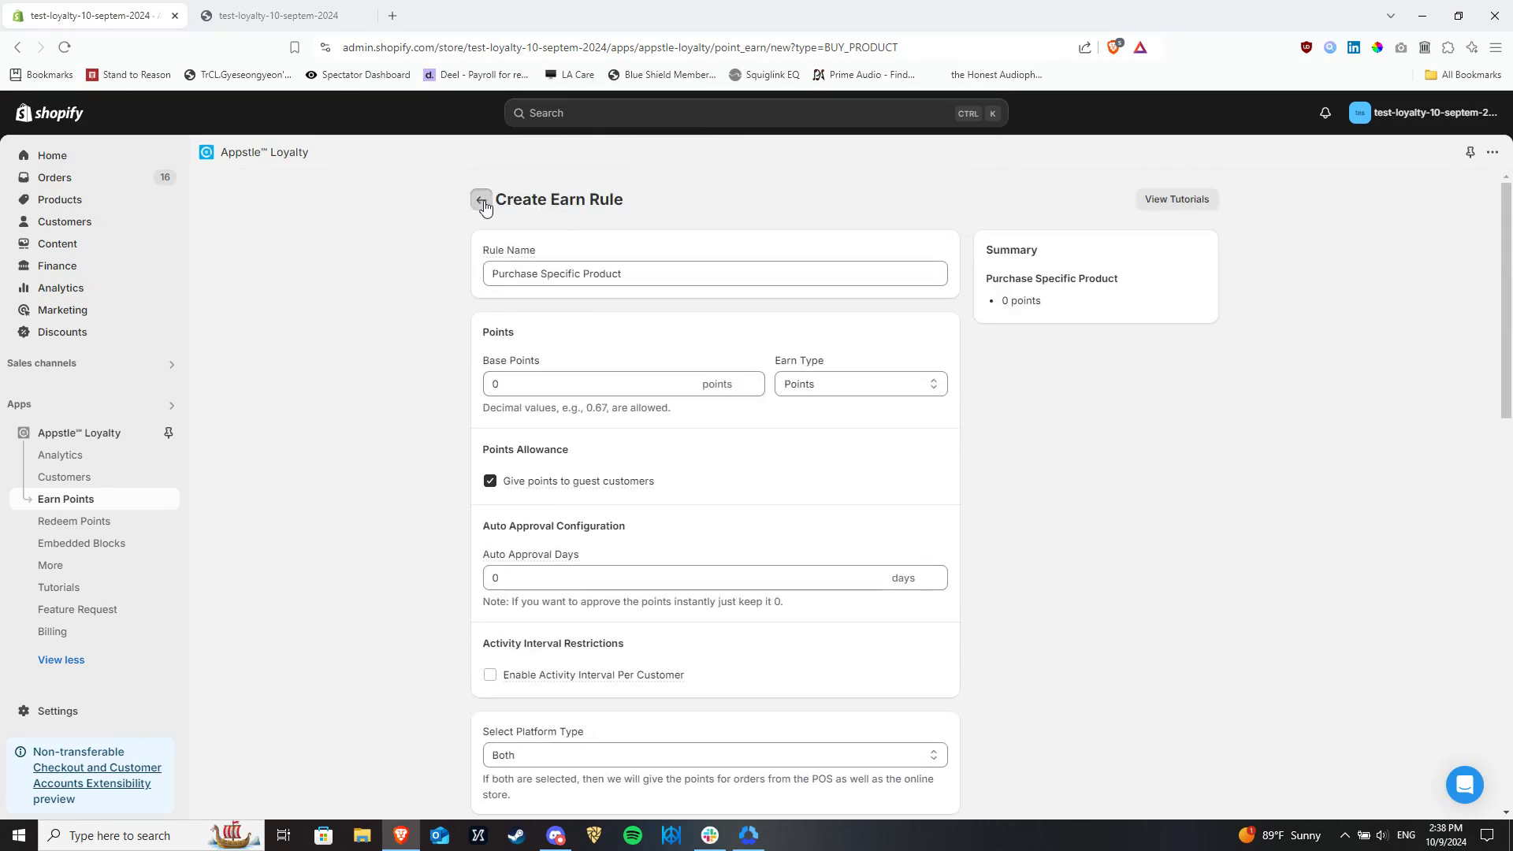
left_click(482, 201)
- View the new rule form for Buy Product From Collection and its Points Based On options, and leave without creating the rule
left_click(548, 246)
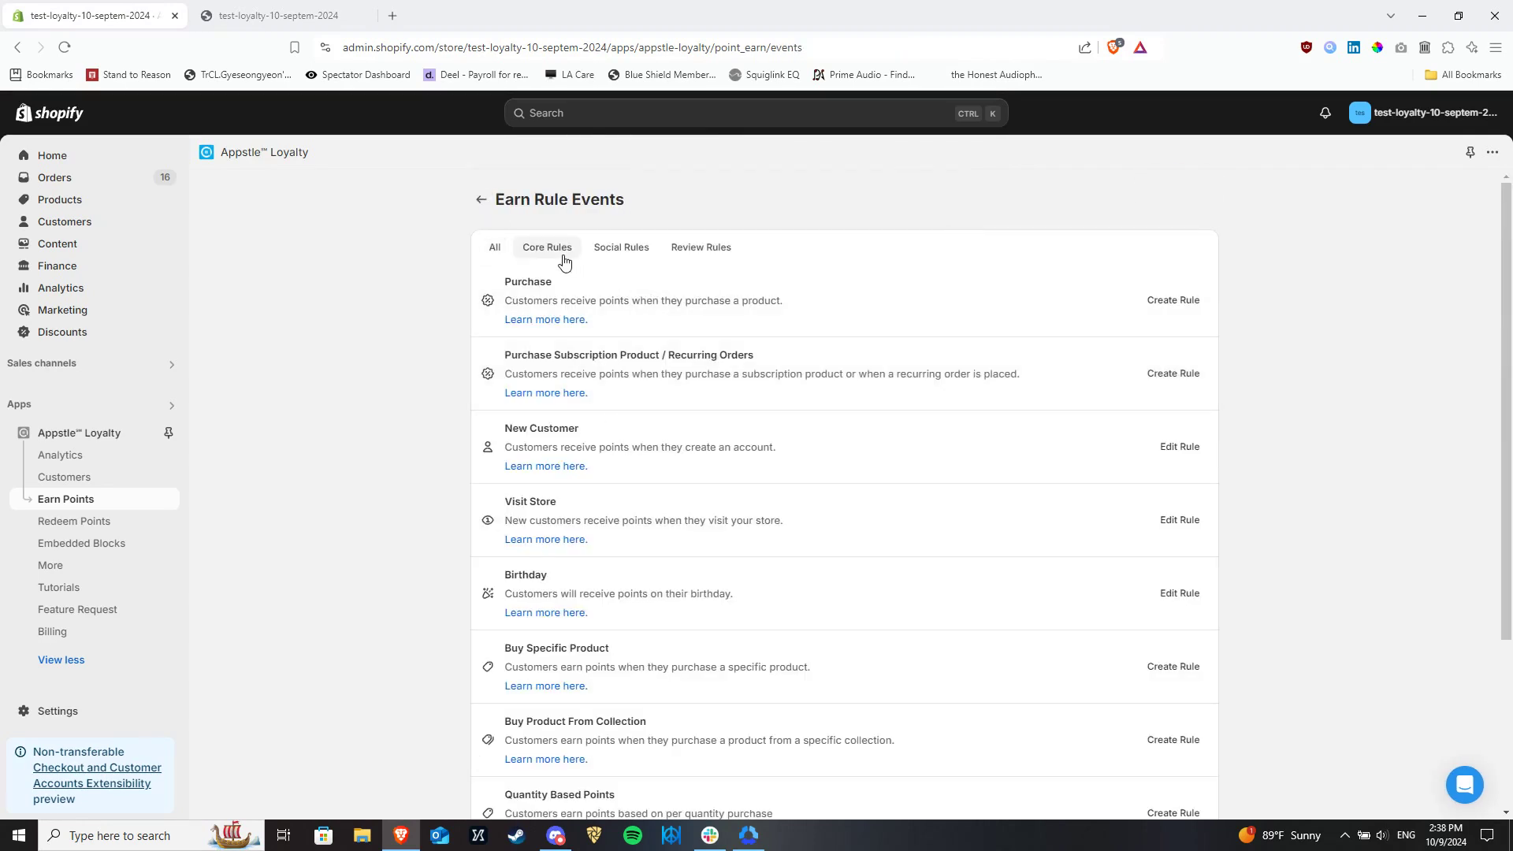
scroll(628, 396, "down", 3)
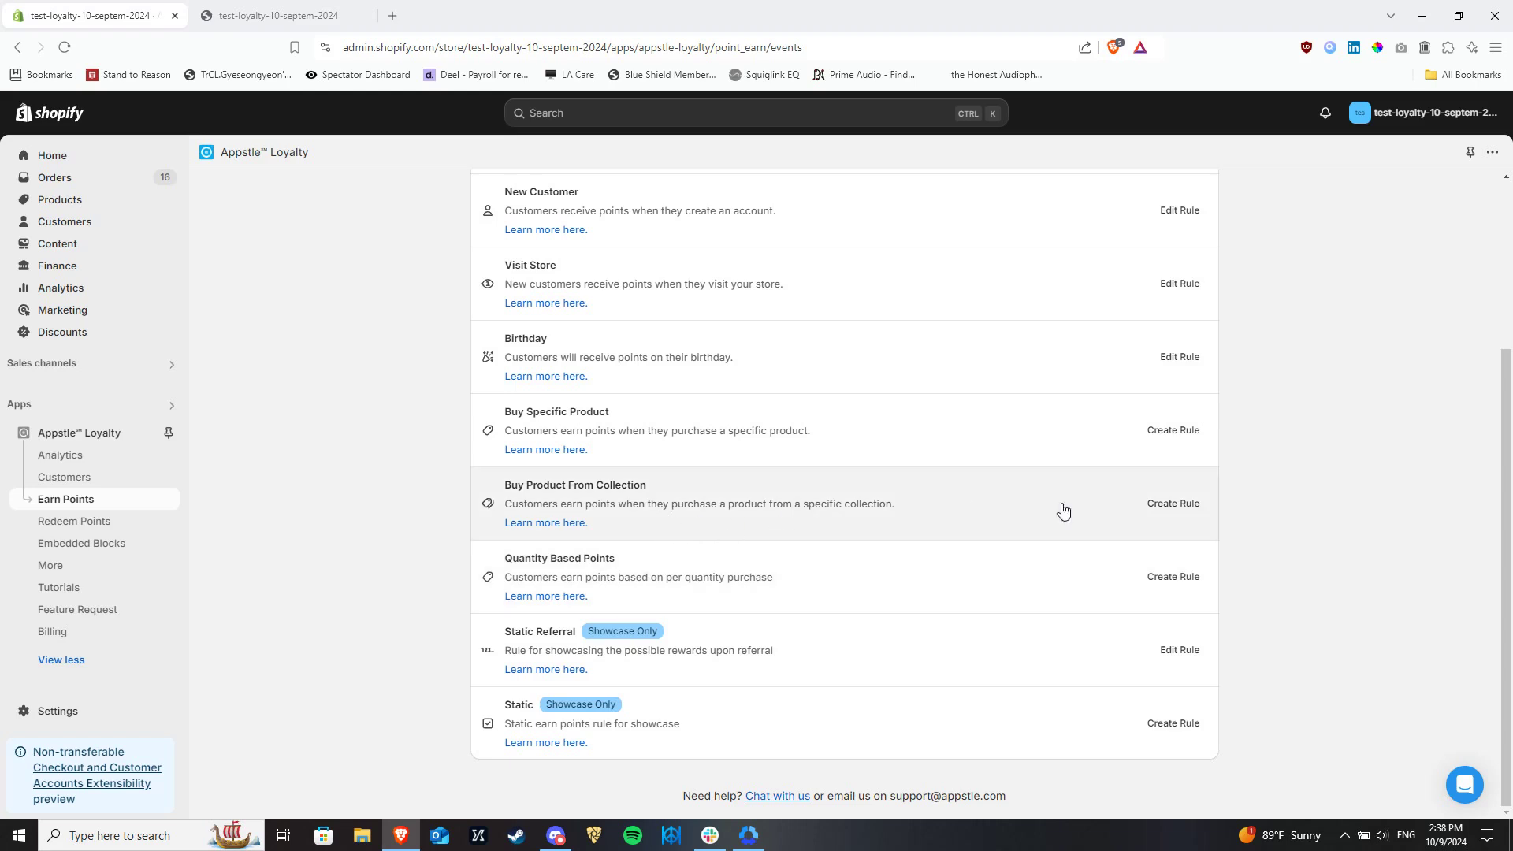
left_click(1169, 508)
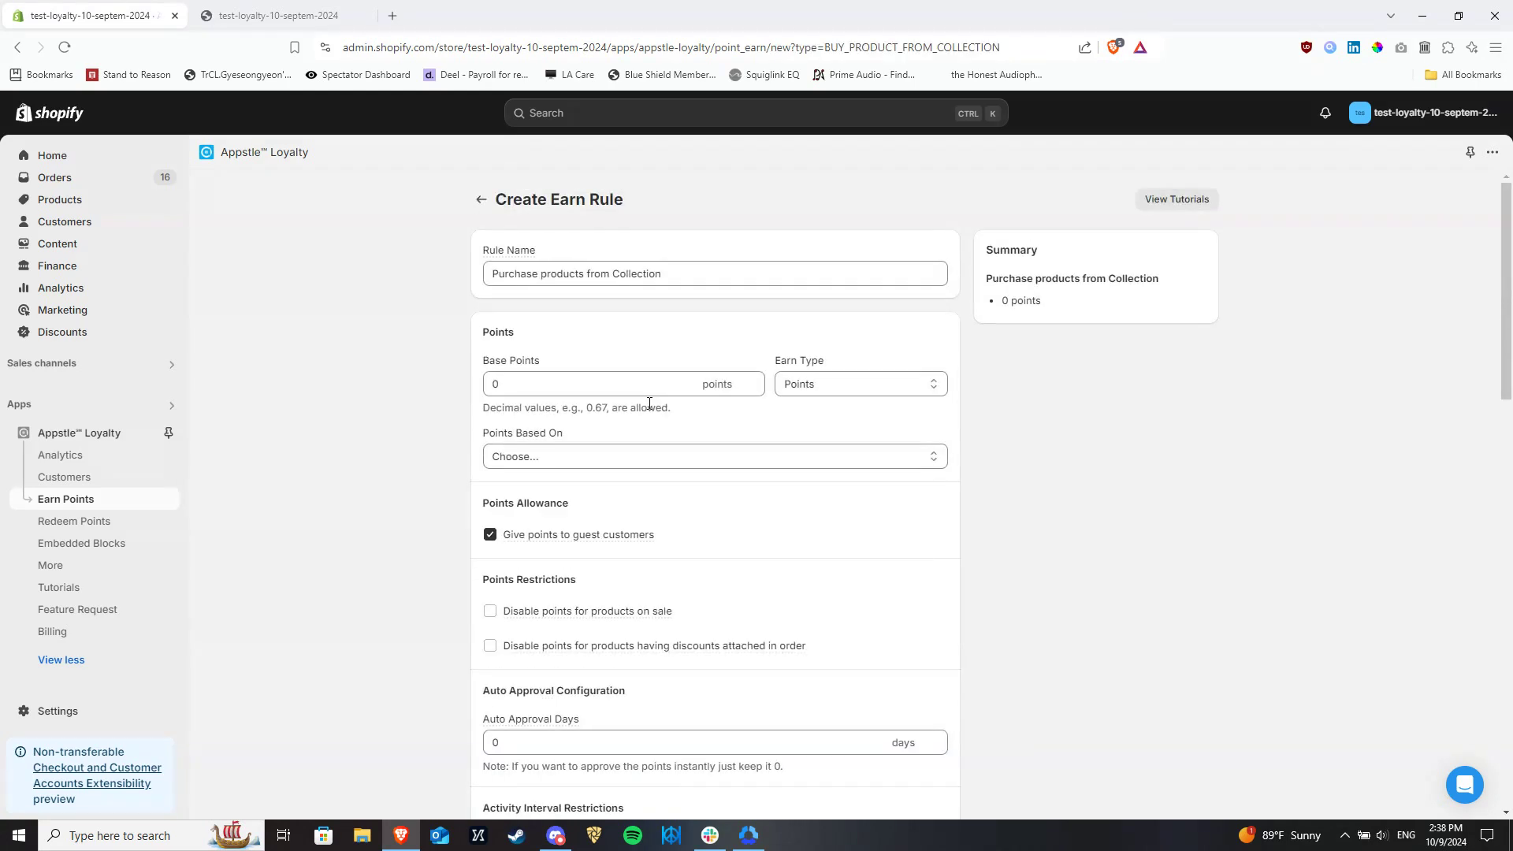
left_click(770, 456)
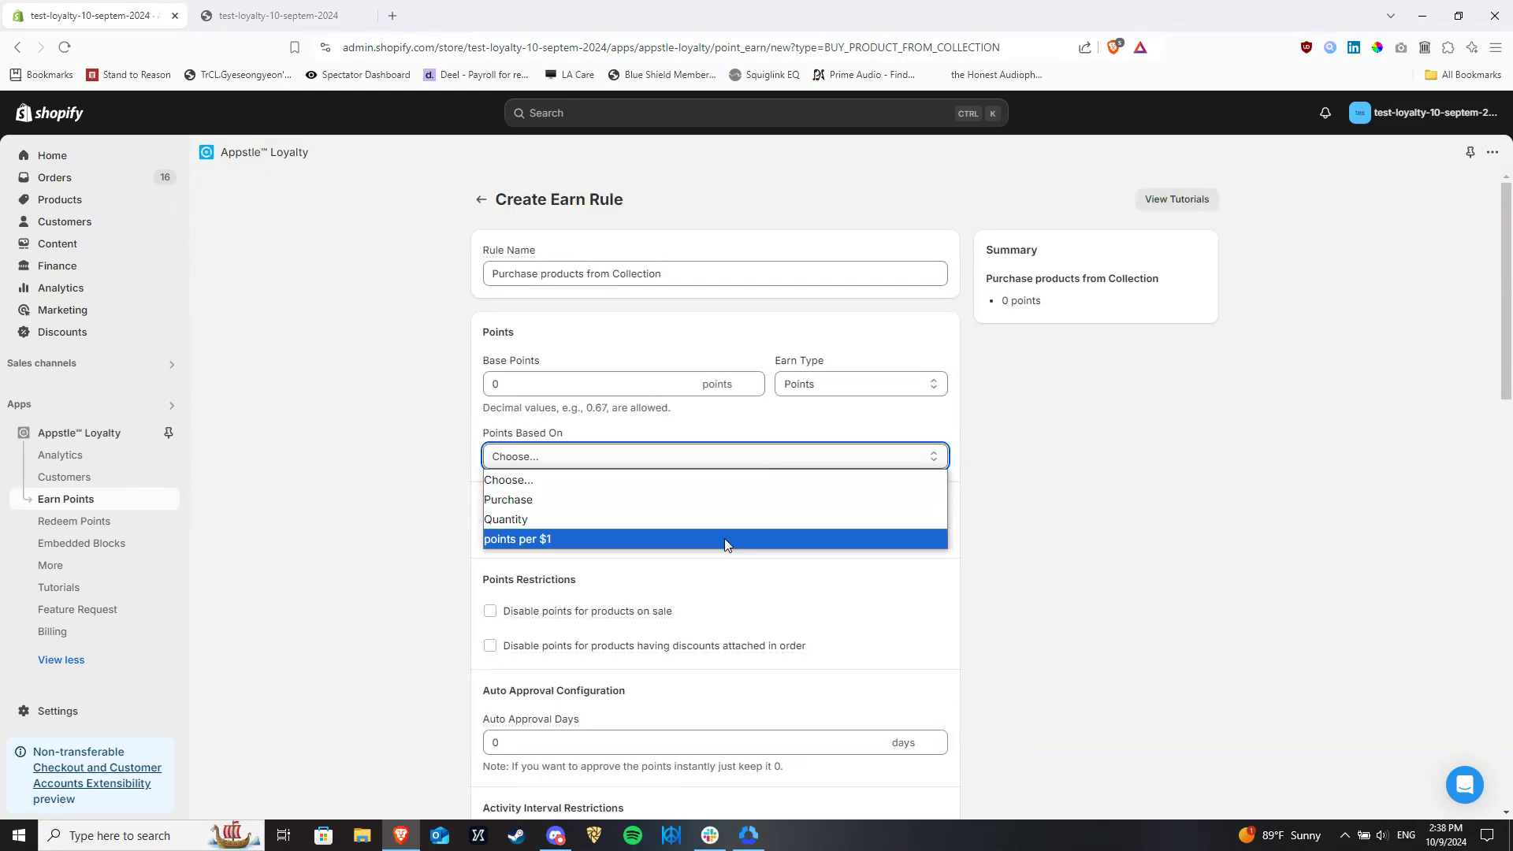
left_click(520, 217)
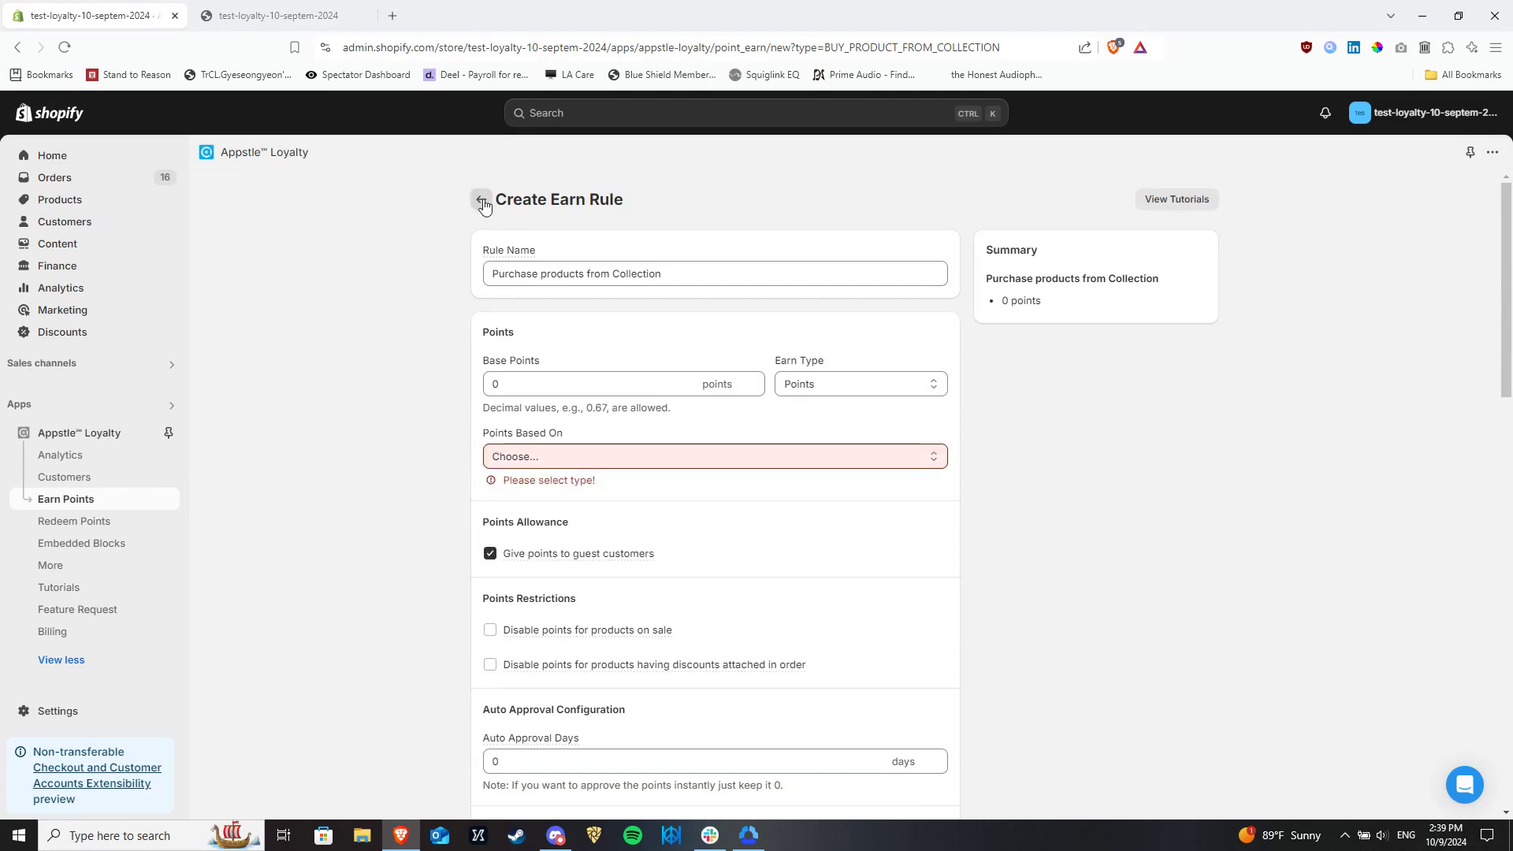
left_click(481, 199)
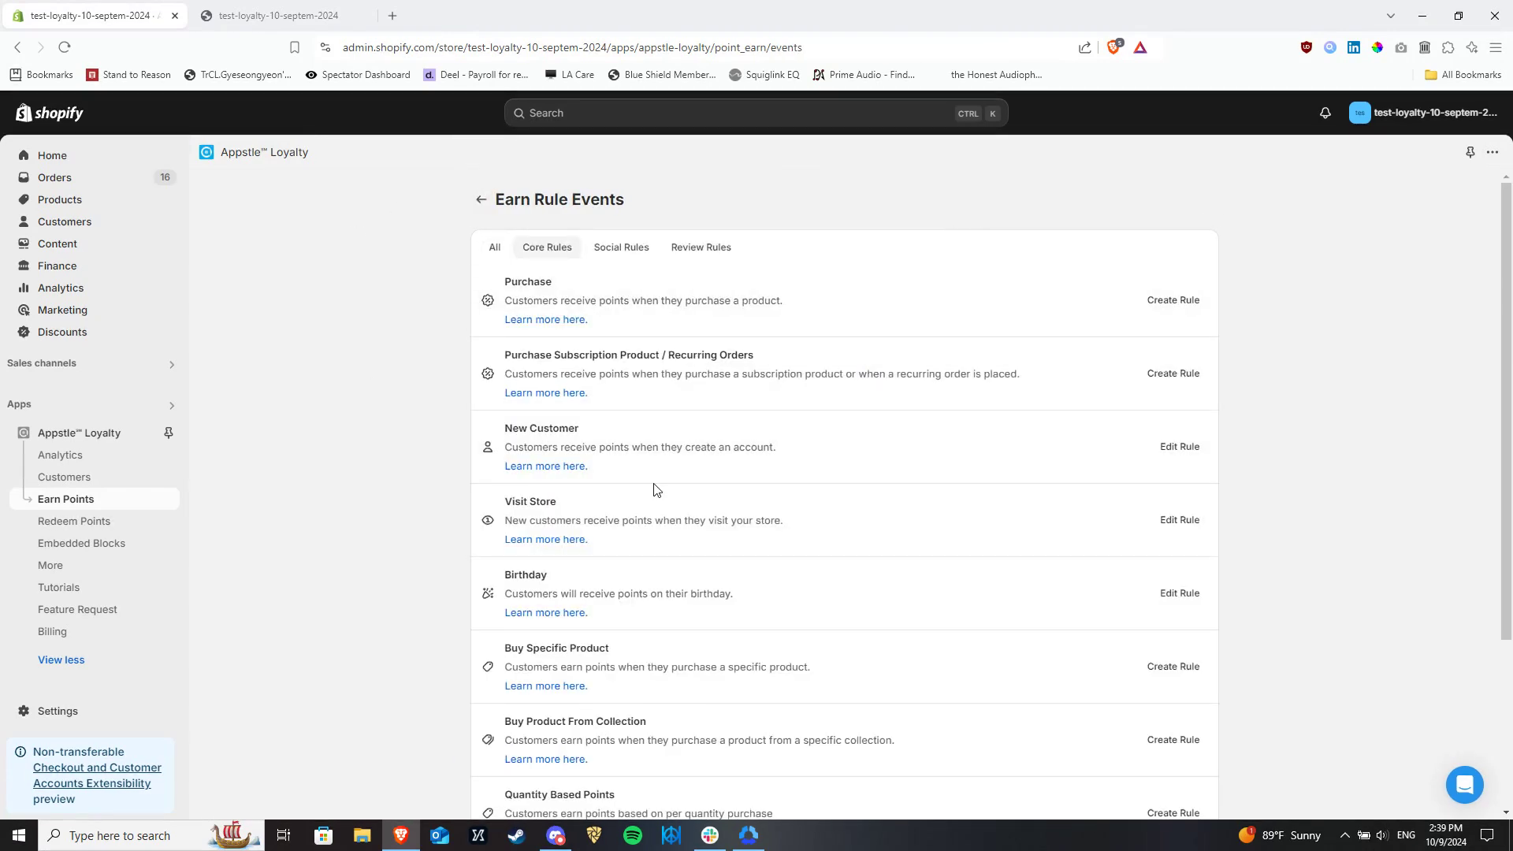
- View the new rule form for Quantity Based Points and leave without creating the rule
scroll(659, 490, "down", 3)
left_click(1173, 577)
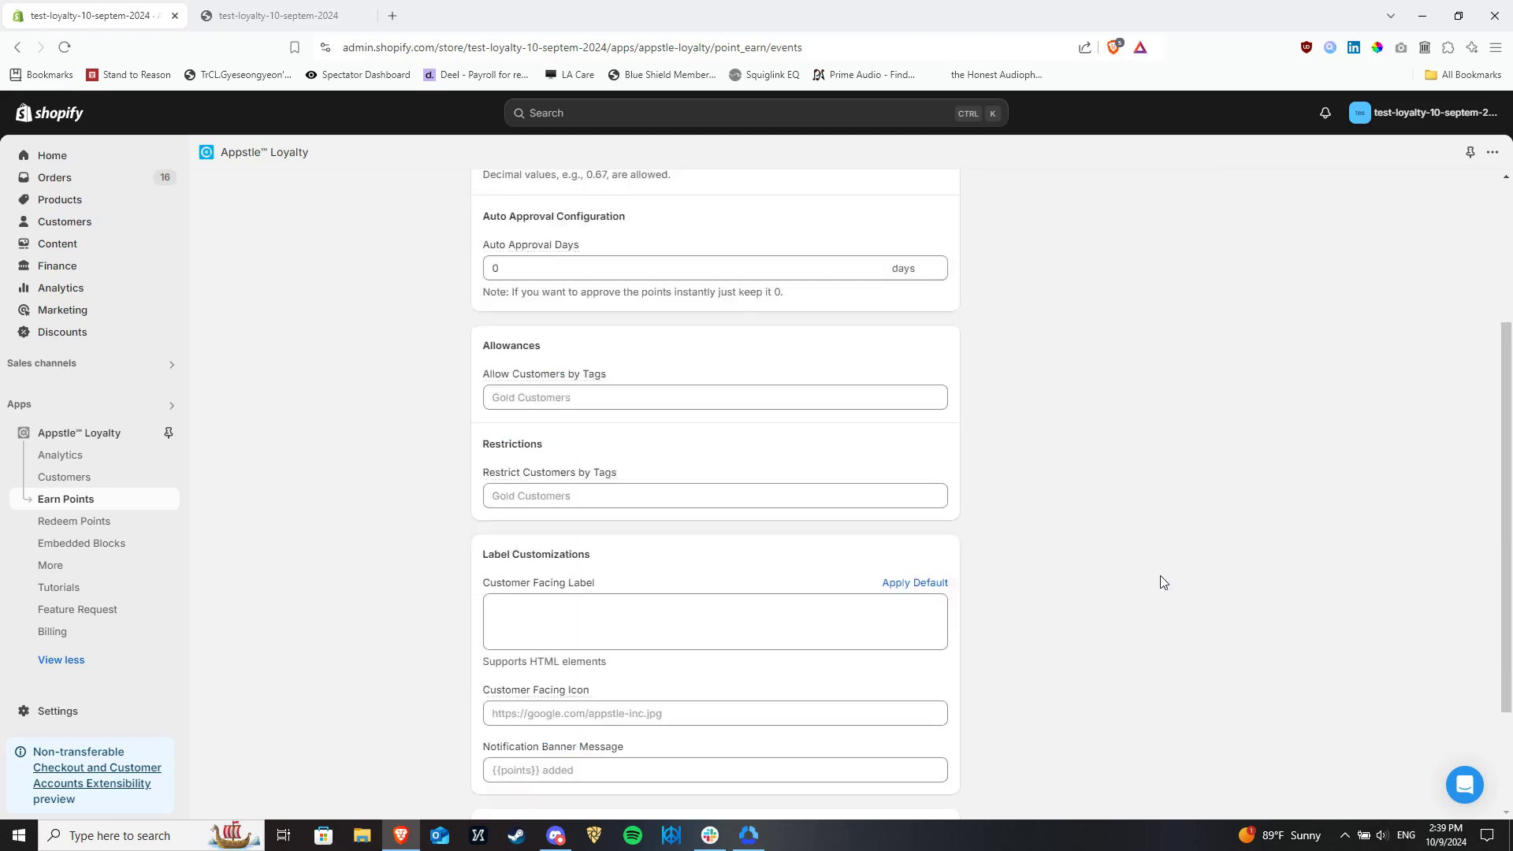
mouse_move(541, 557)
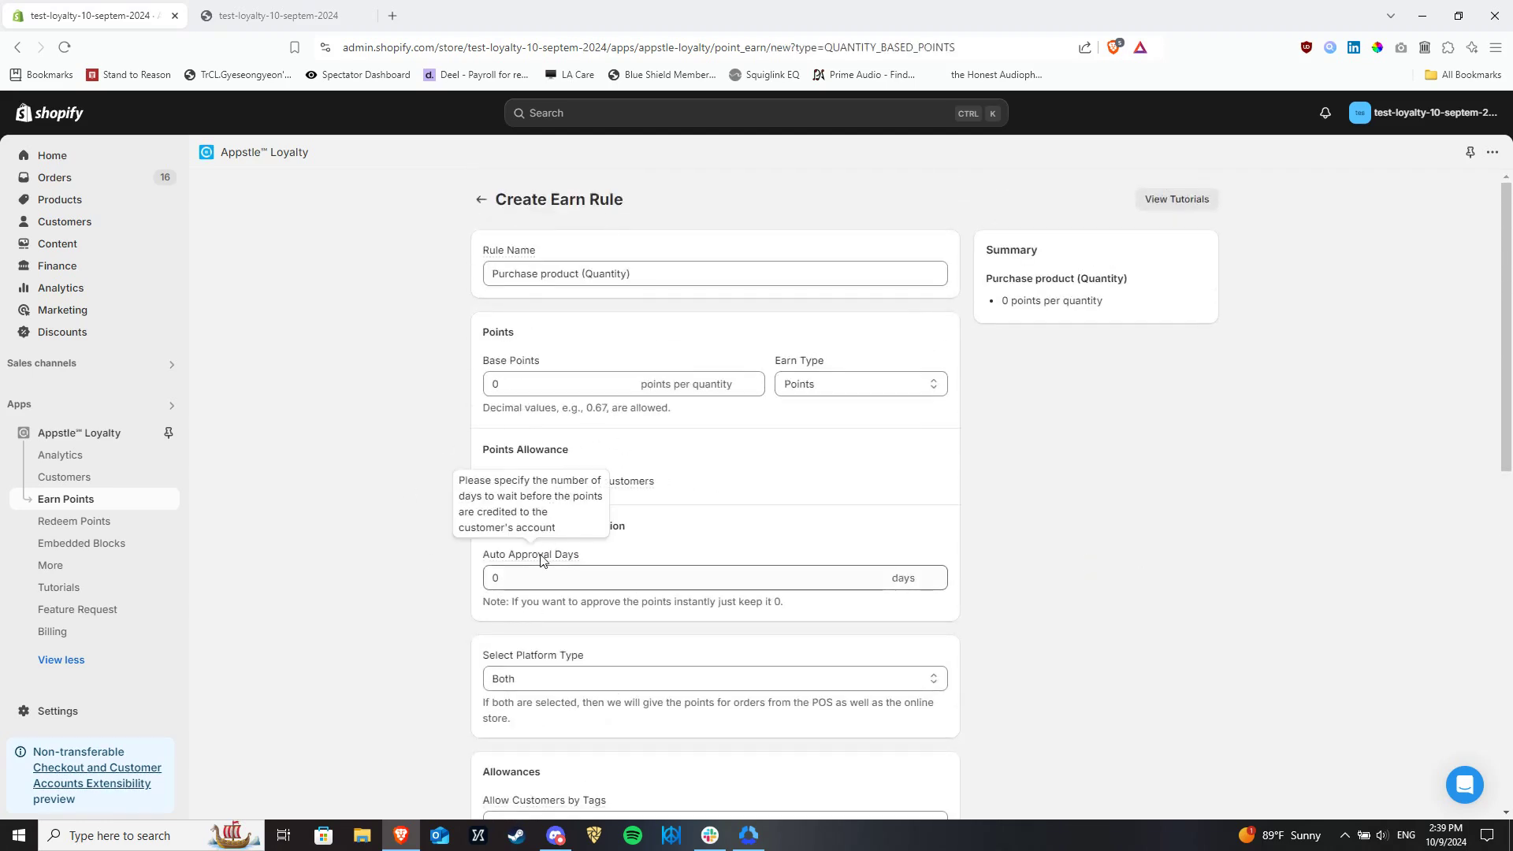
scroll(585, 429, "down", 3)
scroll(588, 433, "up", 3)
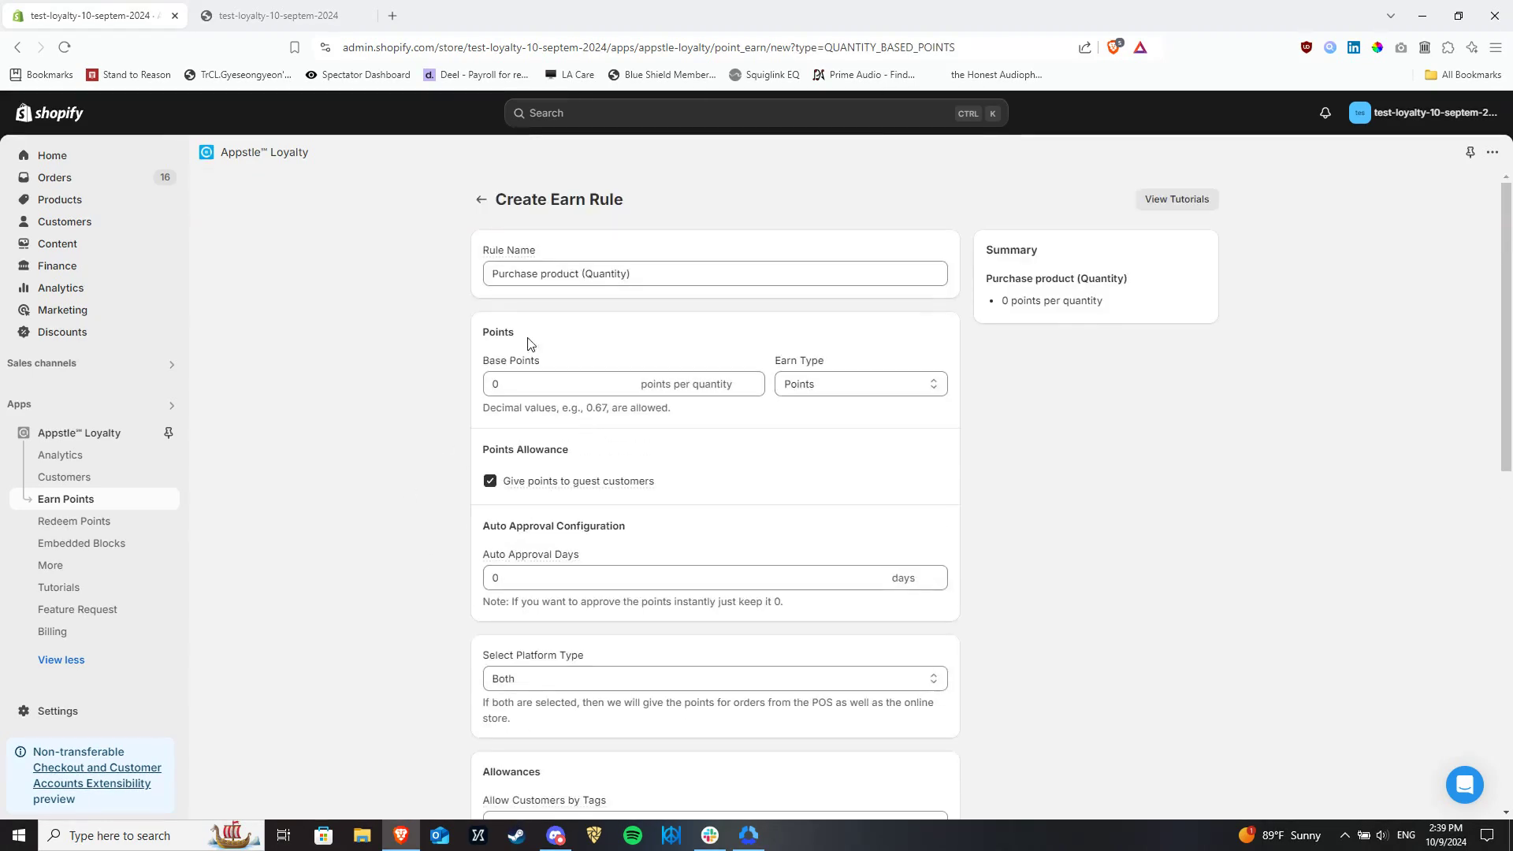
left_click(480, 200)
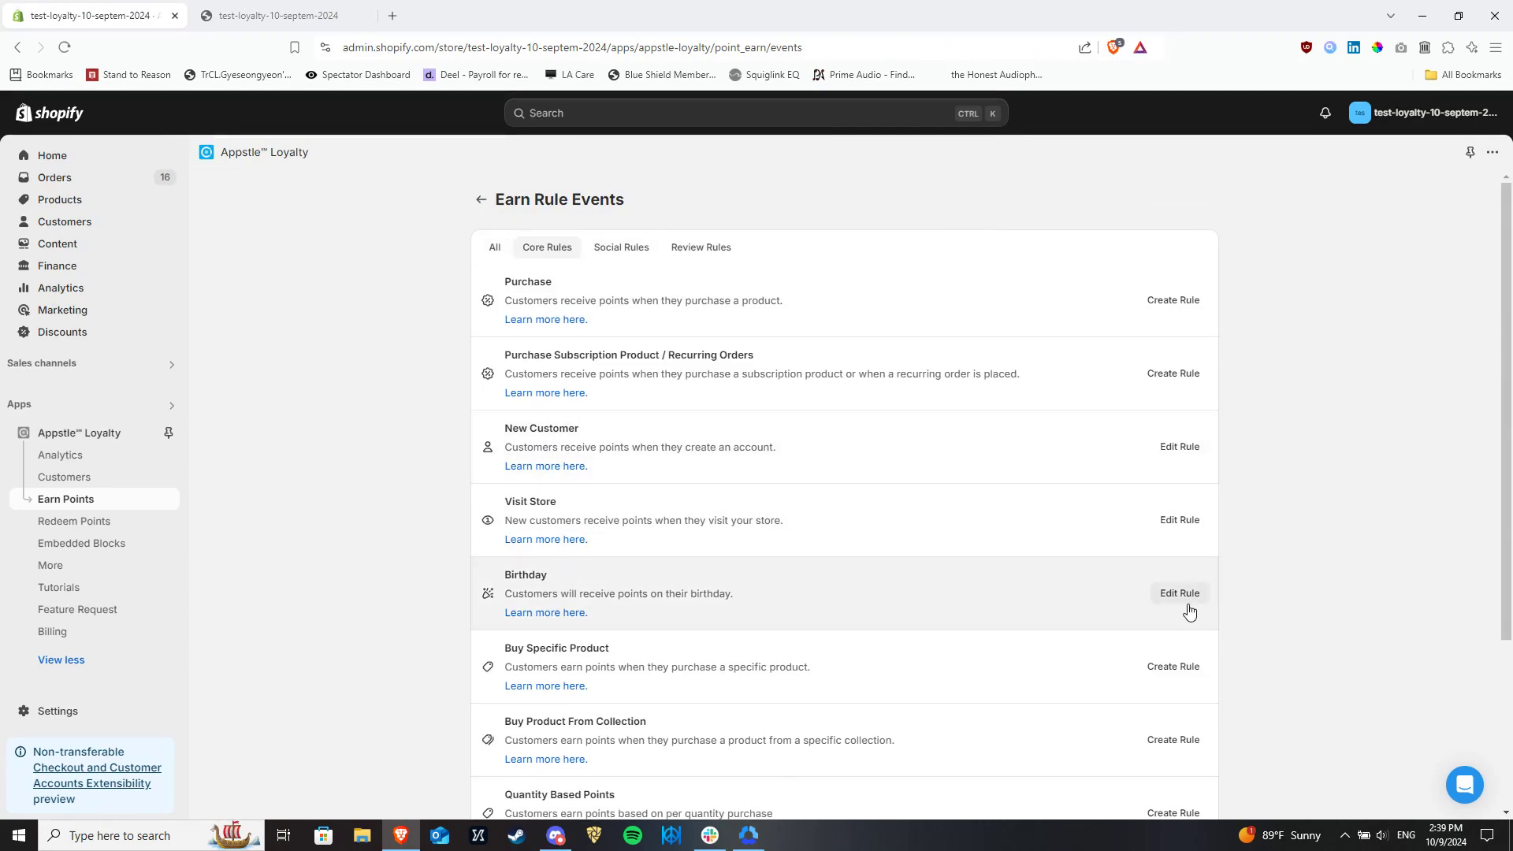
- Open the existing Birthday earn rule, review its points, approval, tag restriction and label settings, and return to the earn rules list without changes
left_click(1182, 600)
scroll(601, 453, "down", 3)
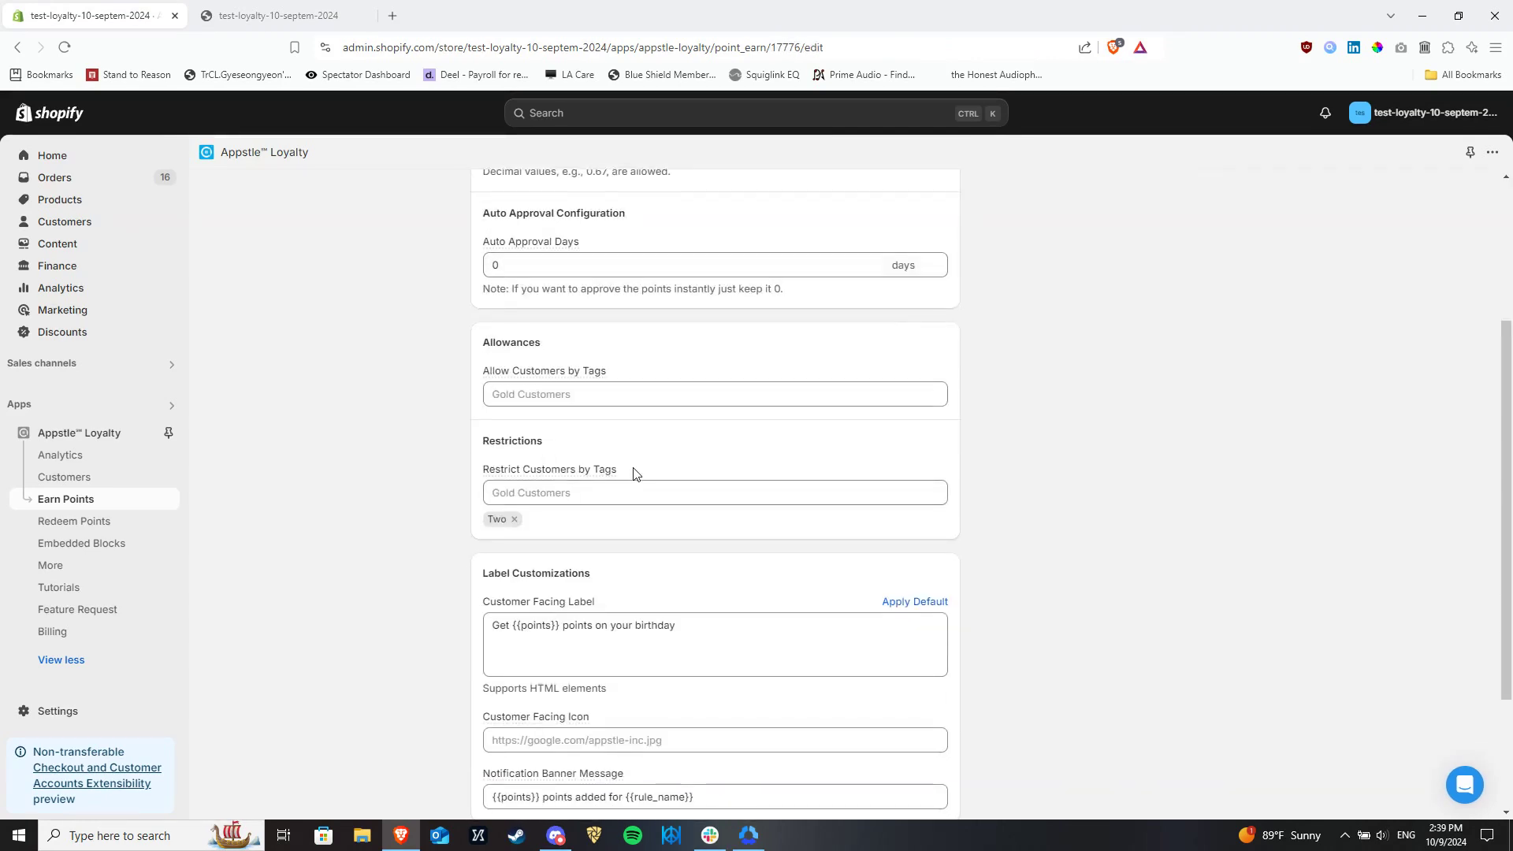
scroll(650, 462, "down", 2)
scroll(650, 463, "up", 5)
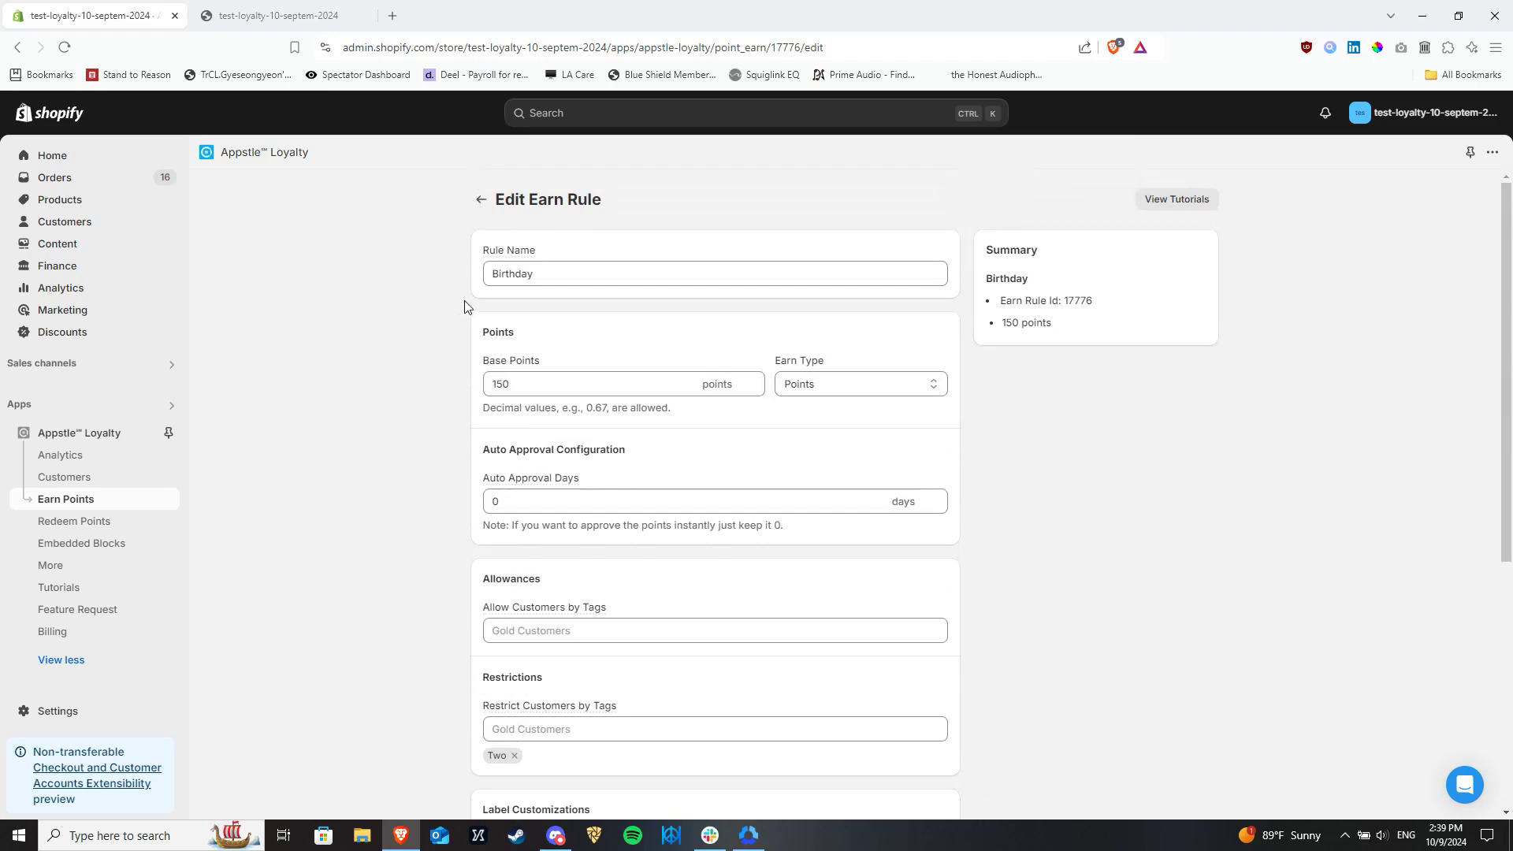
mouse_move(518, 249)
left_click(480, 200)
- From the core earn rule events, view the Static Referral rule's tag and label settings, and leave it unchanged
left_click(1428, 207)
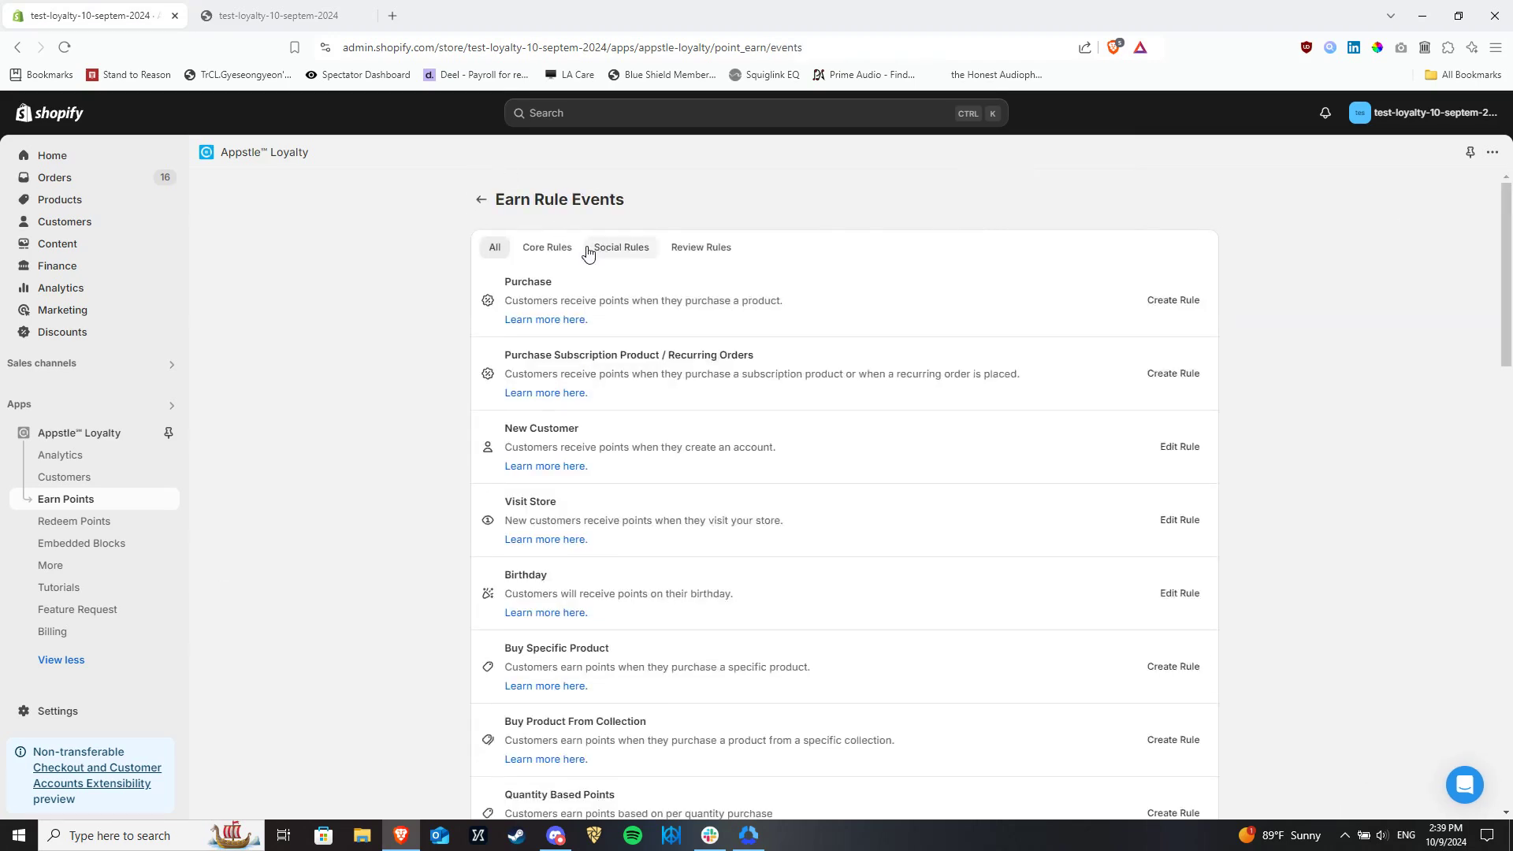
scroll(647, 384, "down", 3)
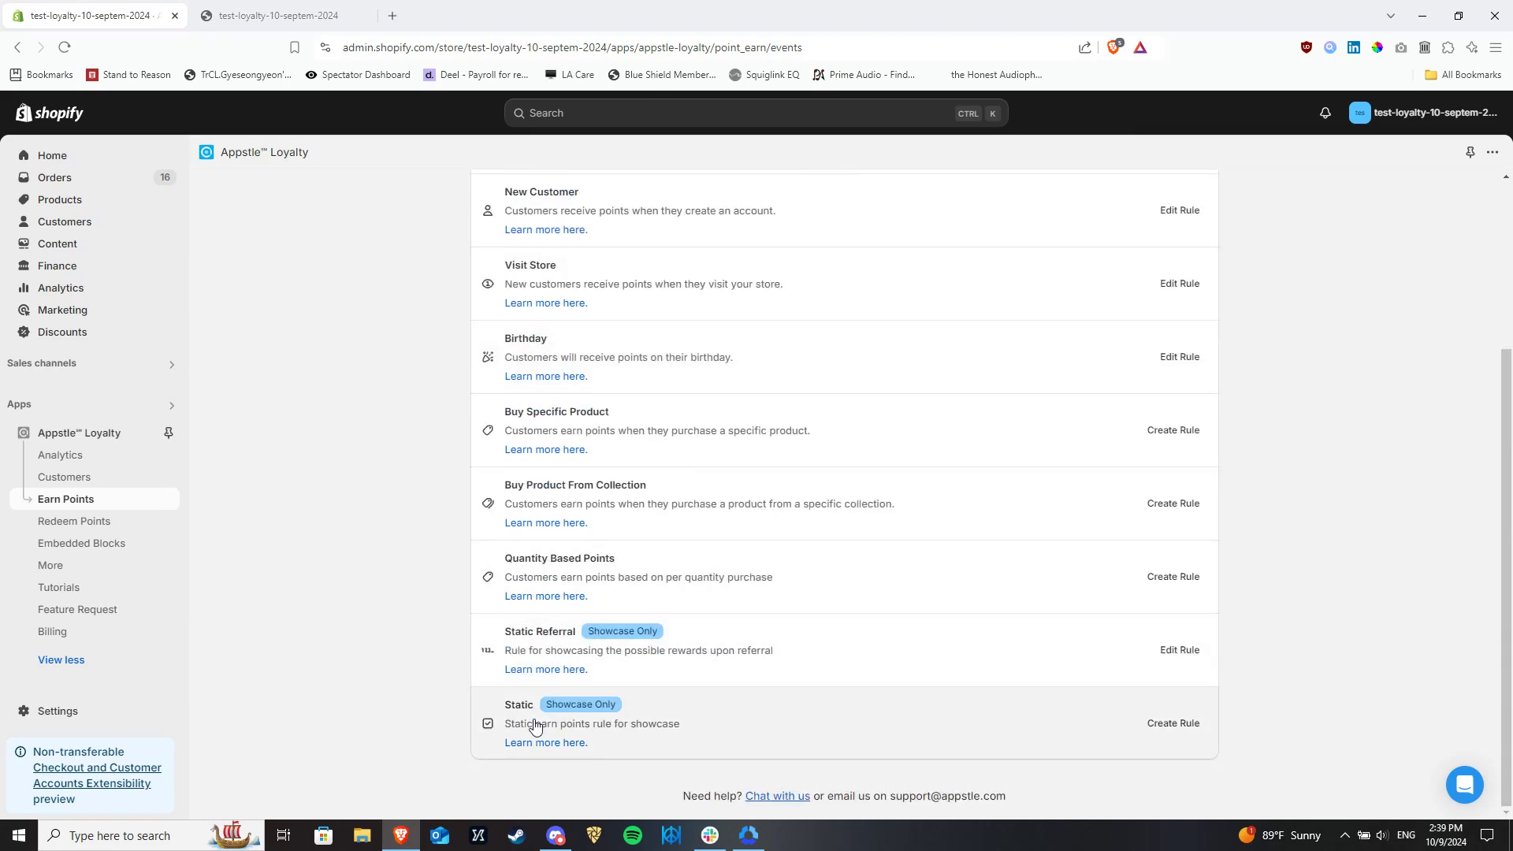
left_click(1181, 650)
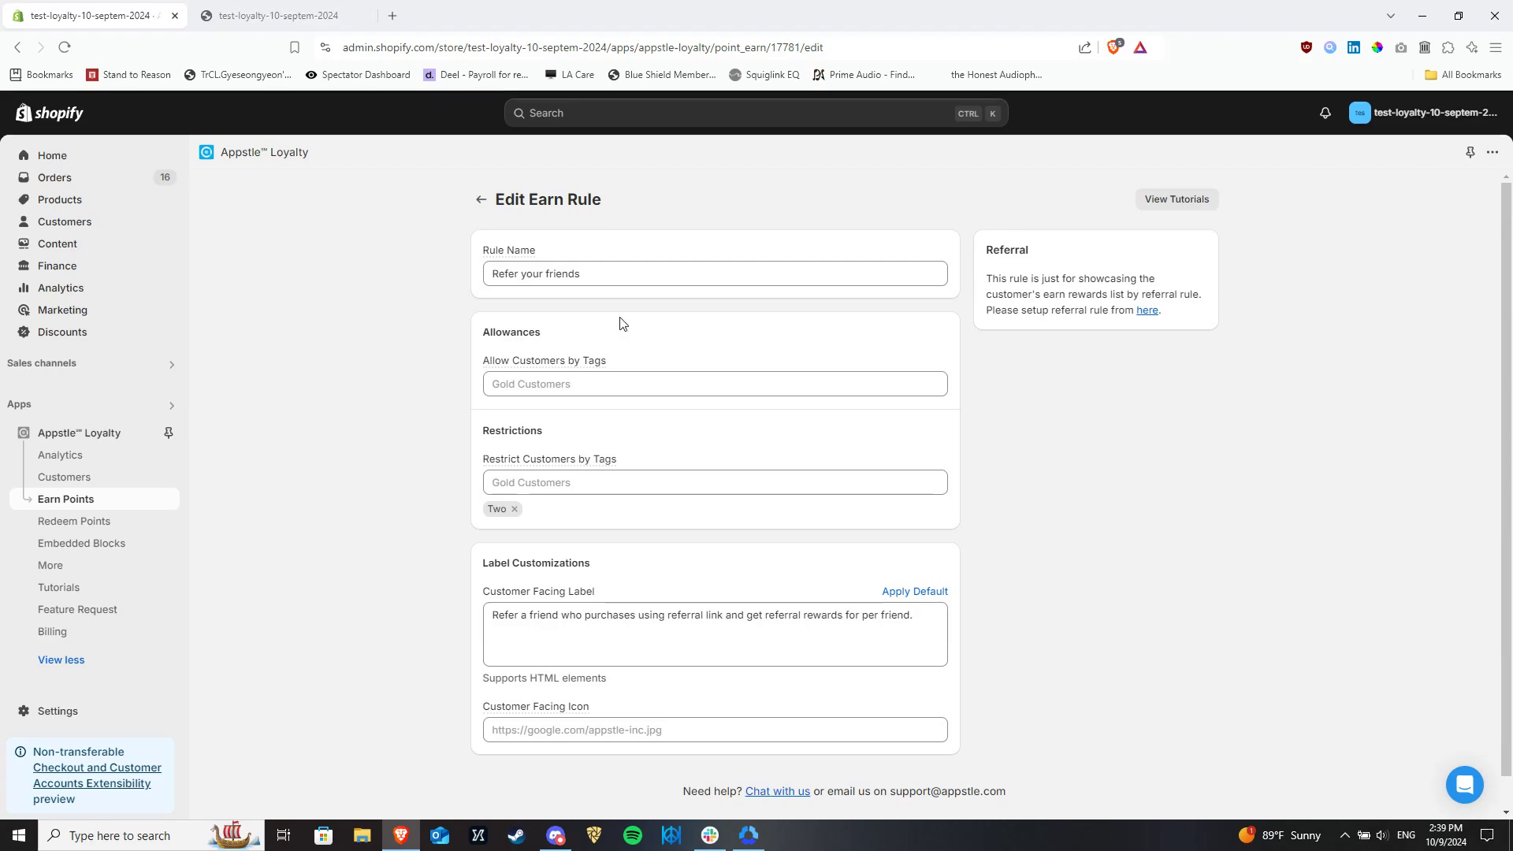
scroll(620, 323, "down", 1)
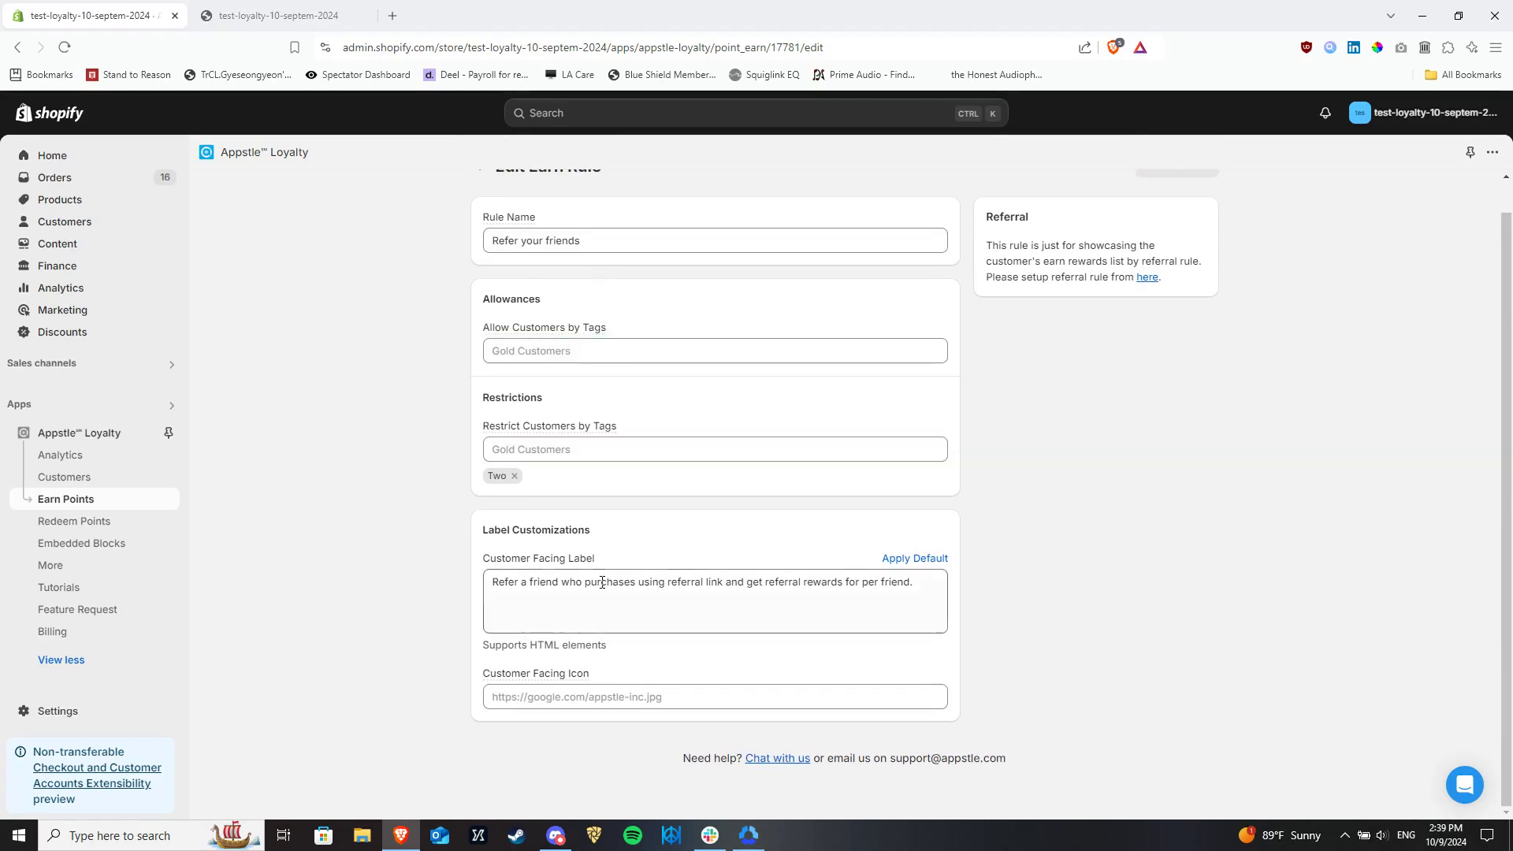
scroll(470, 181, "up", 1)
left_click(479, 196)
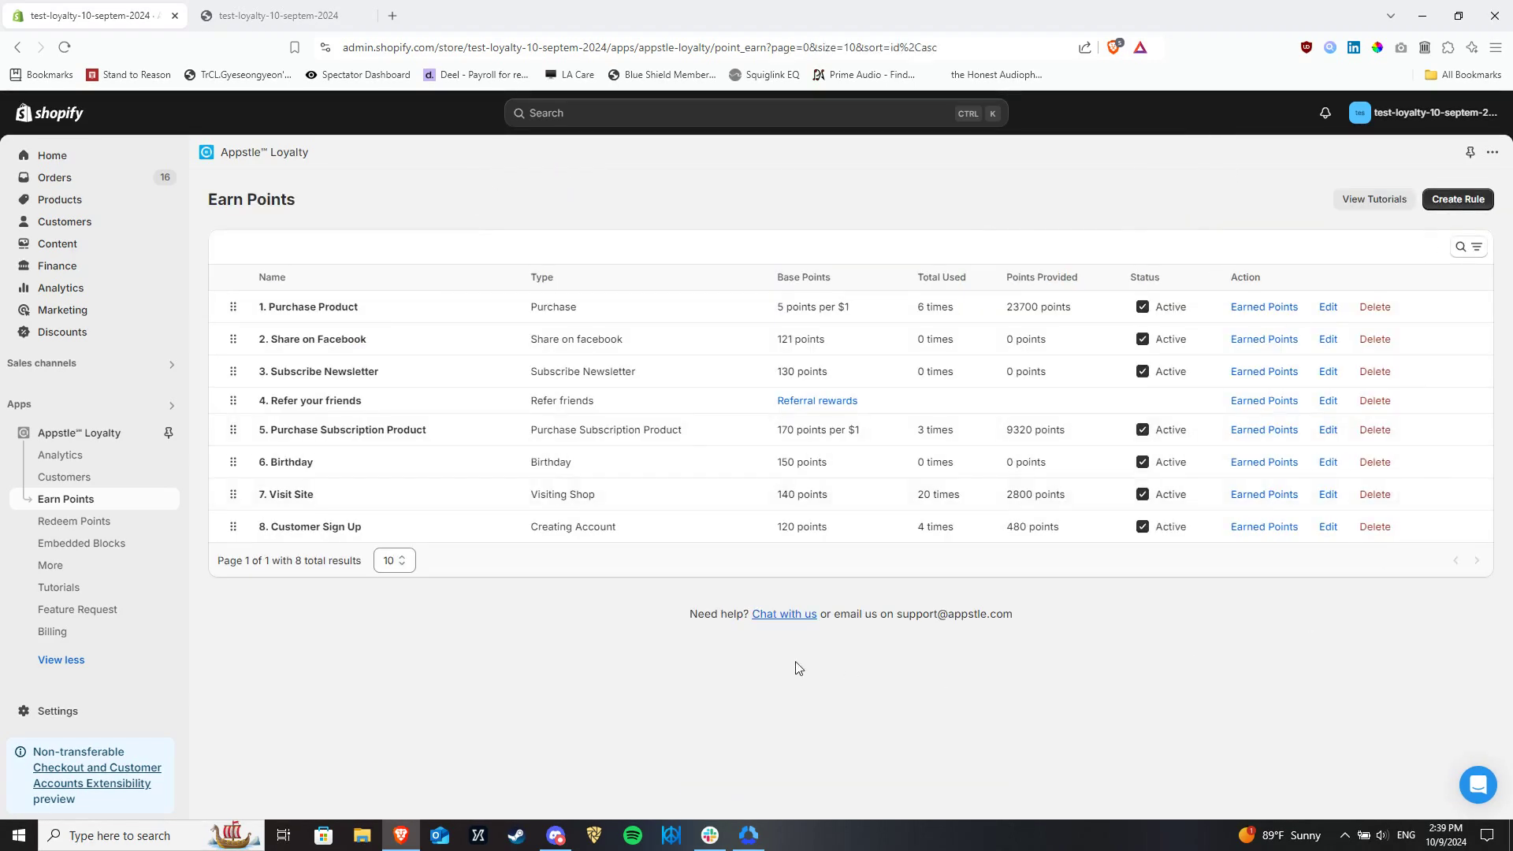